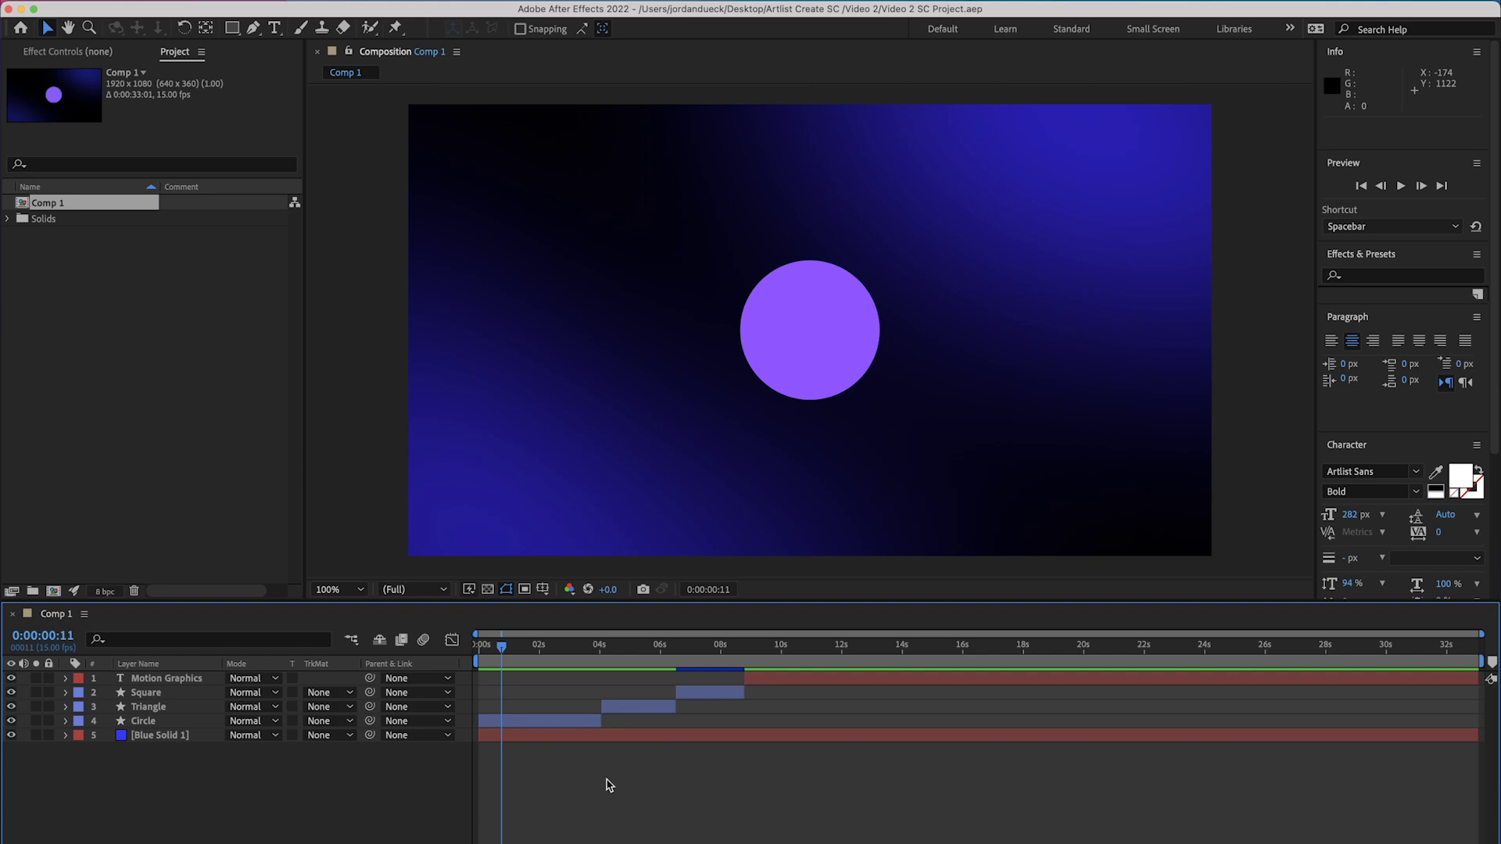
- Expand the Circle layer and isolate its Position property, reading 960.0,540.0
{"action": "left_click", "coordinate": [494, 727]}
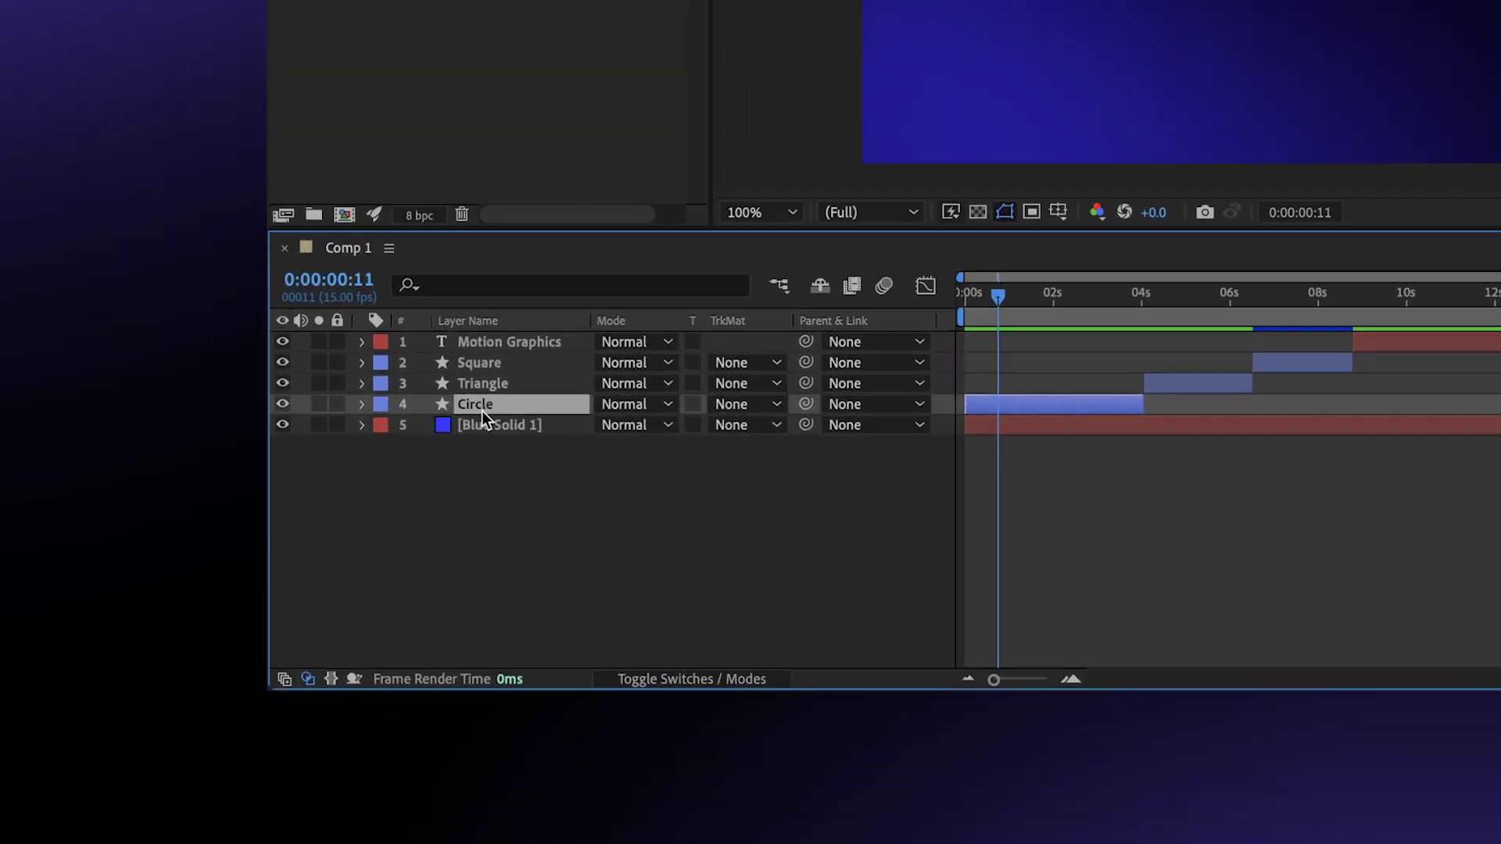
{"action": "left_click", "coordinate": [65, 721]}
{"action": "left_click", "coordinate": [459, 372]}
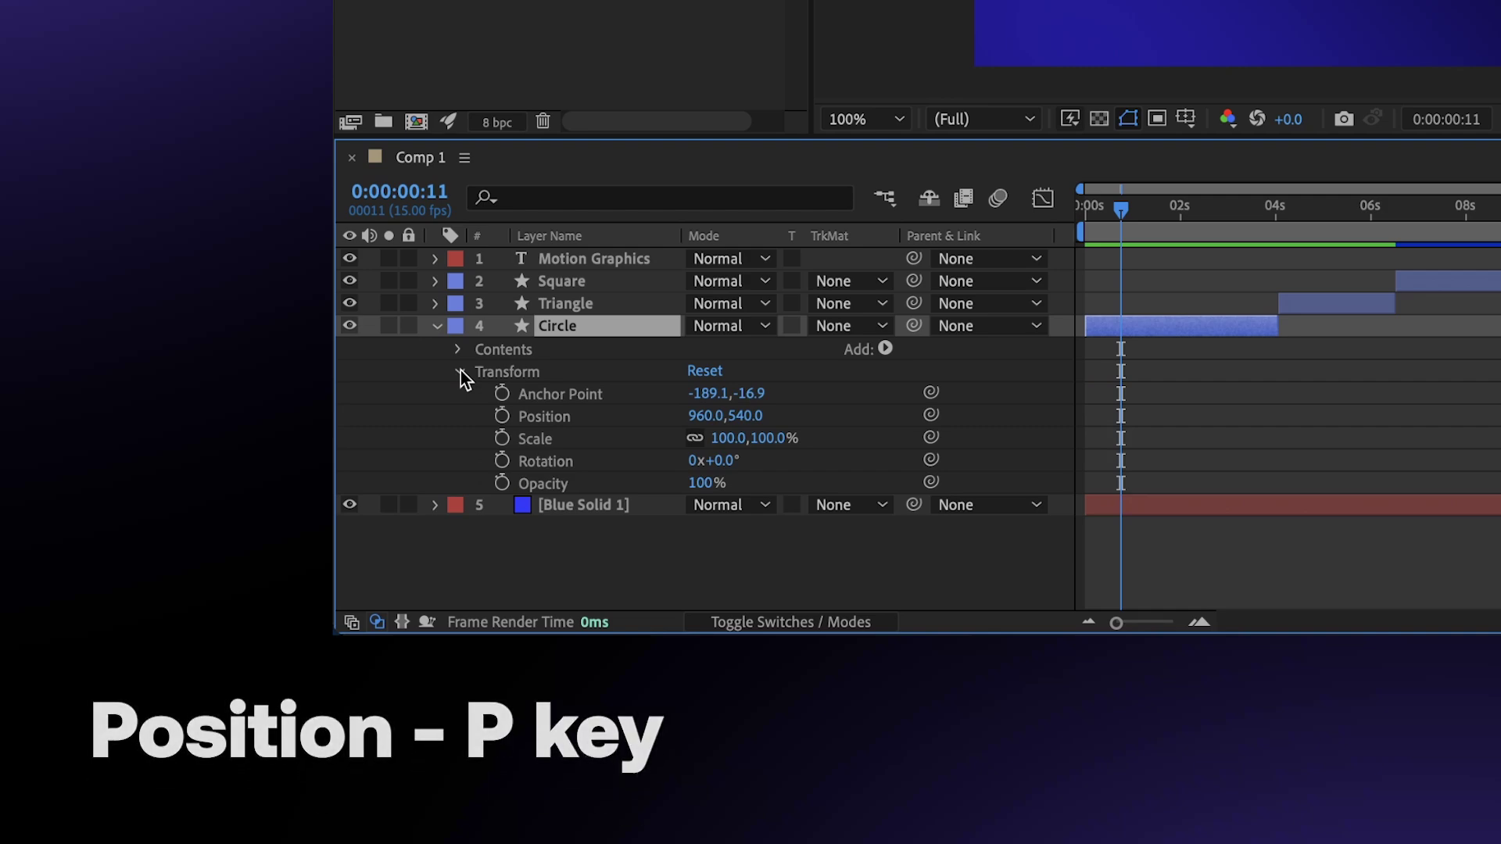
{"action": "key", "text": "p"}
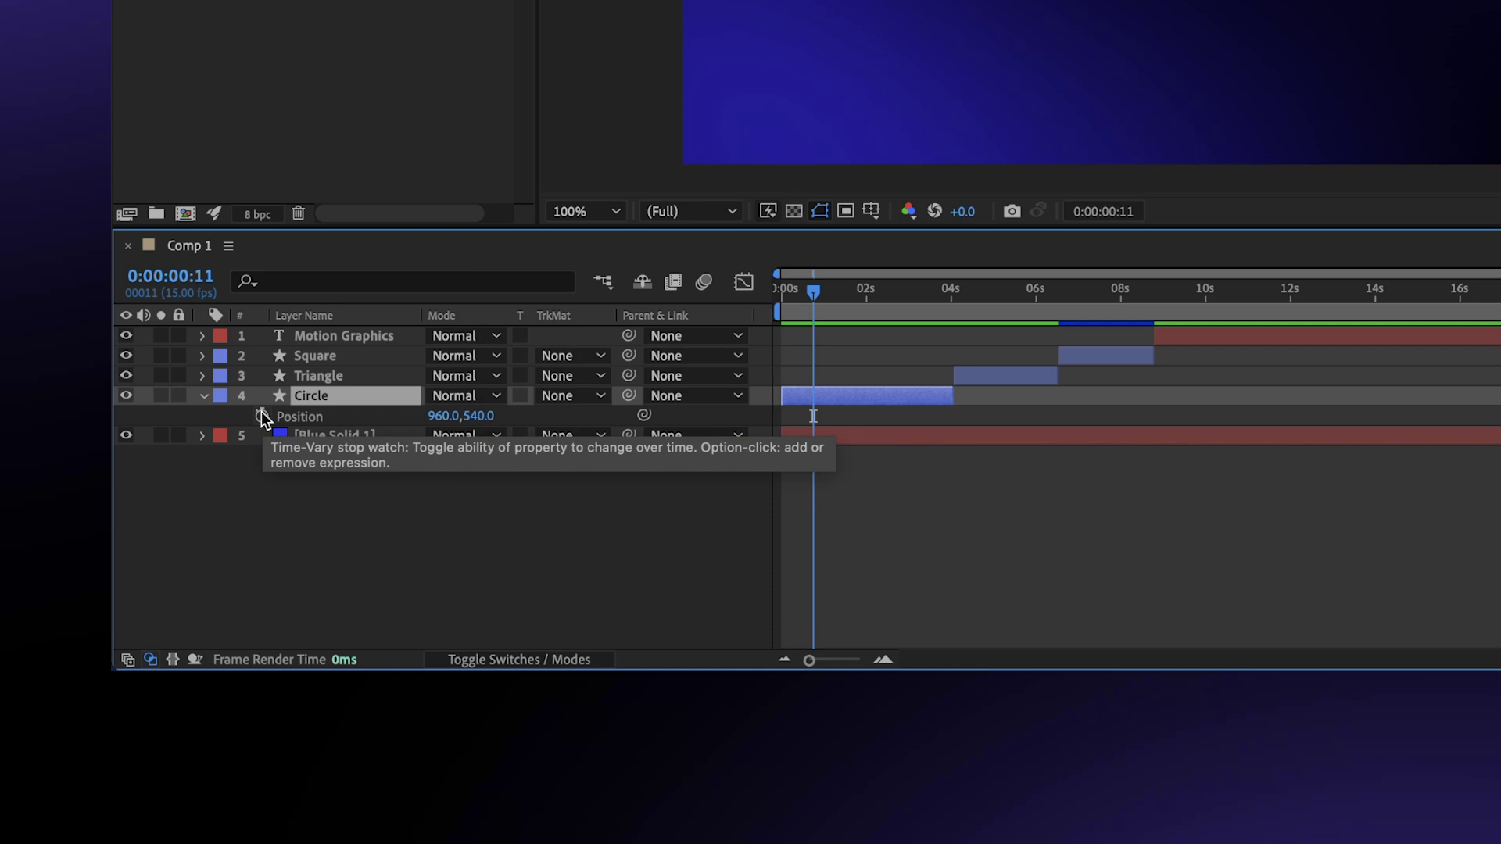
- Move the playhead back near the start of the timeline, to 0:00:00:11
{"action": "mouse_move", "coordinate": [813, 292]}
{"action": "left_mouse_down"}
{"action": "mouse_move", "coordinate": [759, 292]}
{"action": "mouse_move", "coordinate": [794, 293]}
{"action": "left_mouse_up"}
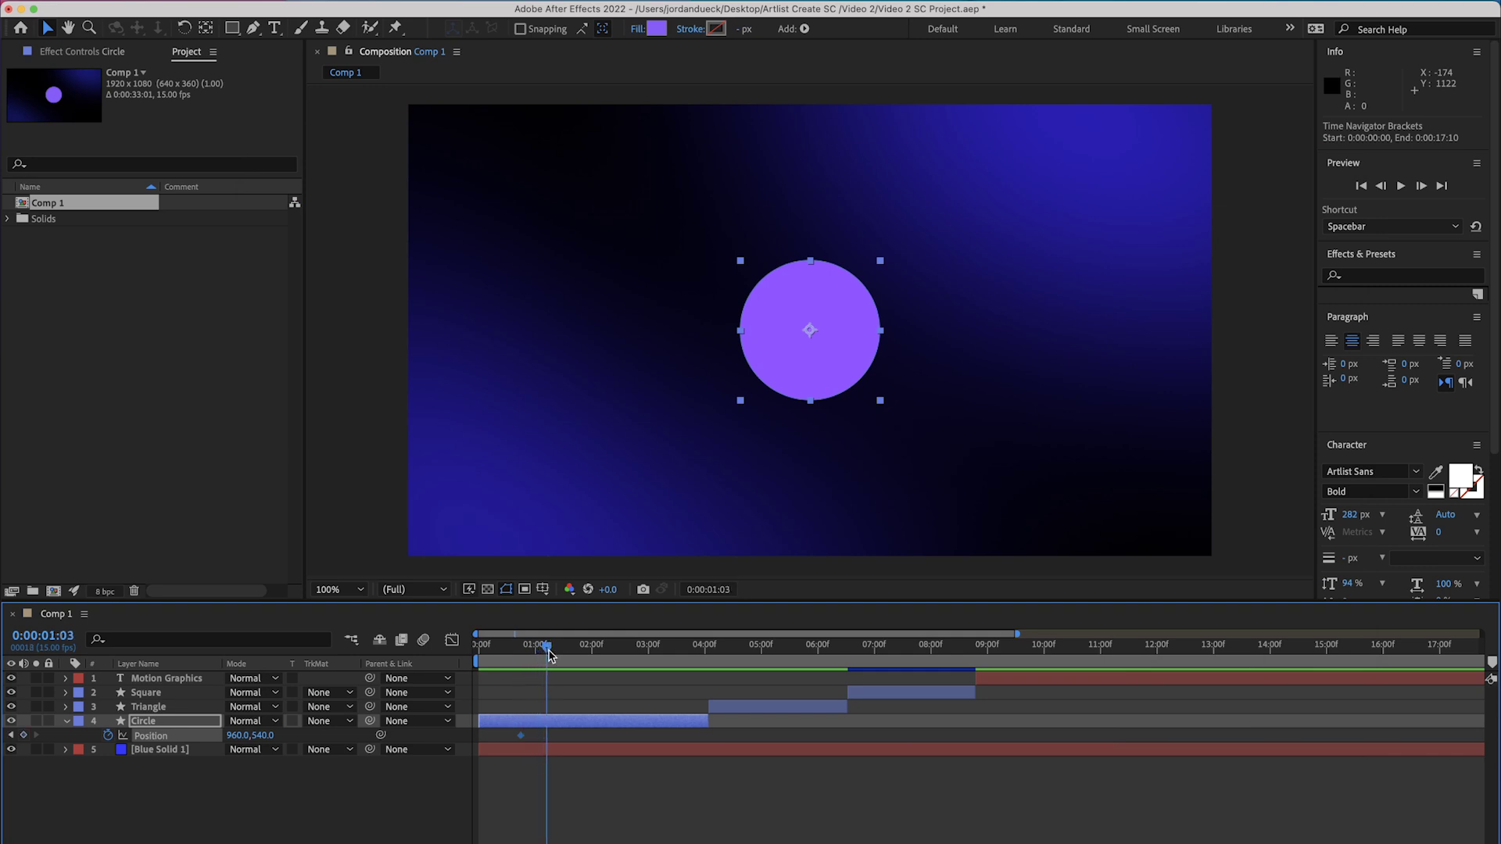
- Create the Circle's first Position keyframe and undo a trial move of the circle
{"action": "left_click_drag", "start_coordinate": [790, 388], "coordinate": [762, 353]}
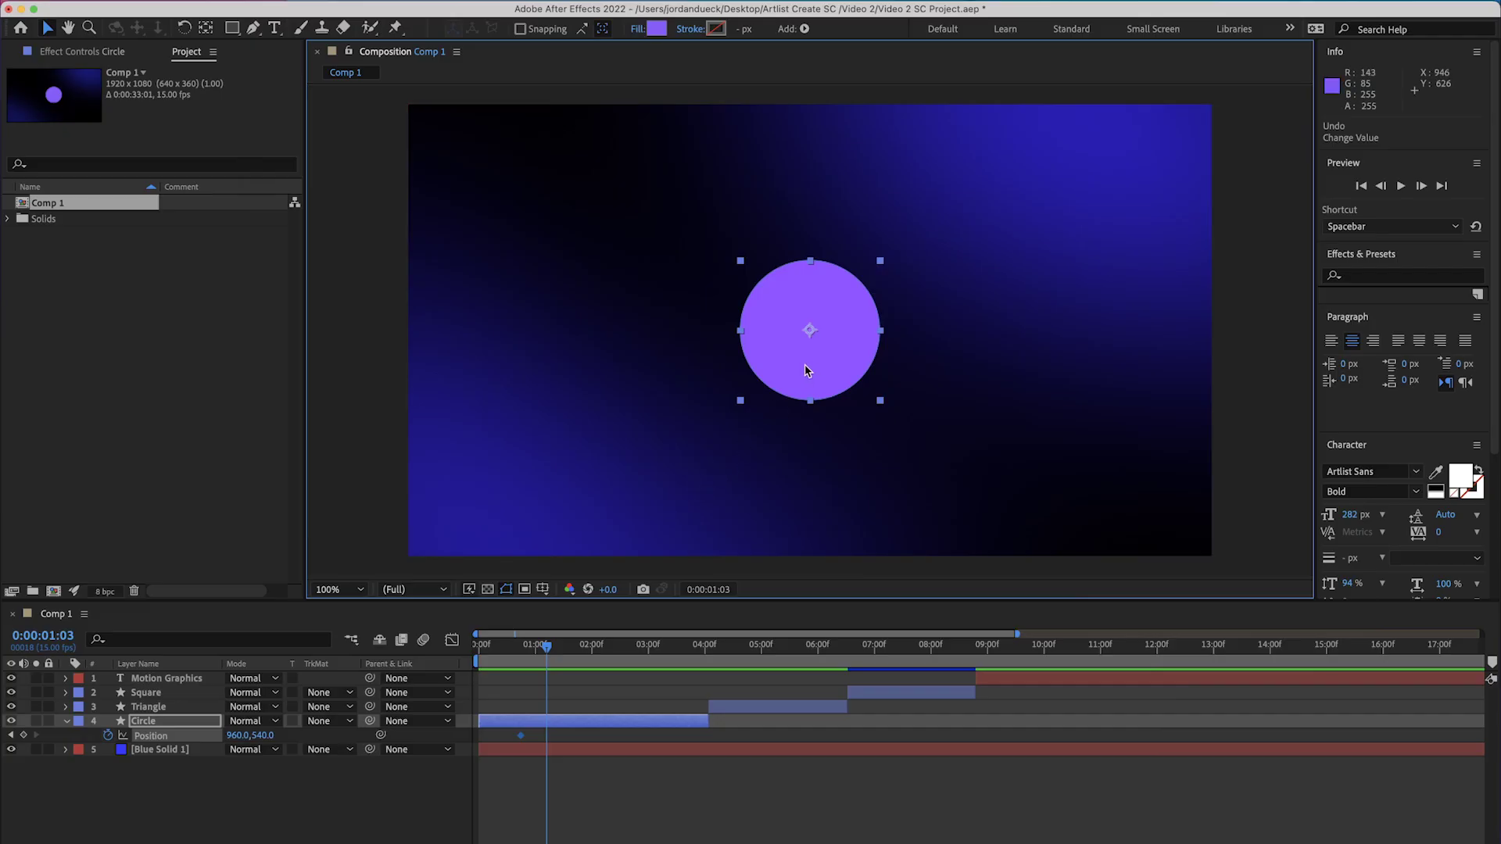
{"action": "left_click_drag", "start_coordinate": [795, 362], "coordinate": [801, 215]}
{"action": "key", "text": "super+z"}
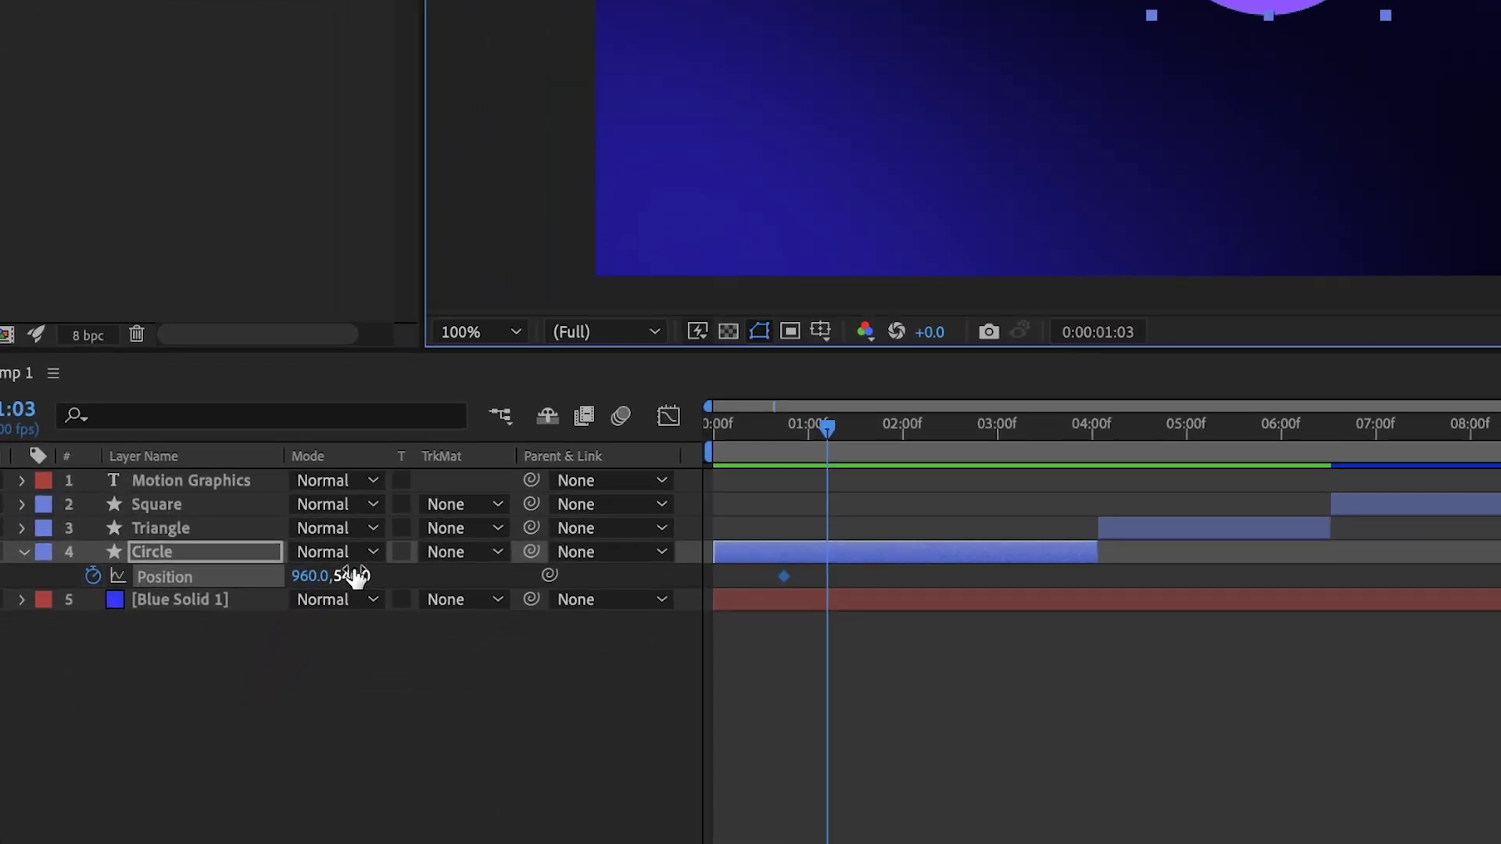
- Raise the circle to 960,348 with a Position keyframe at 0:00:01:03
{"action": "left_click_drag", "start_coordinate": [262, 736], "coordinate": [196, 730]}
{"action": "left_click_drag", "start_coordinate": [269, 467], "coordinate": [445, 556]}
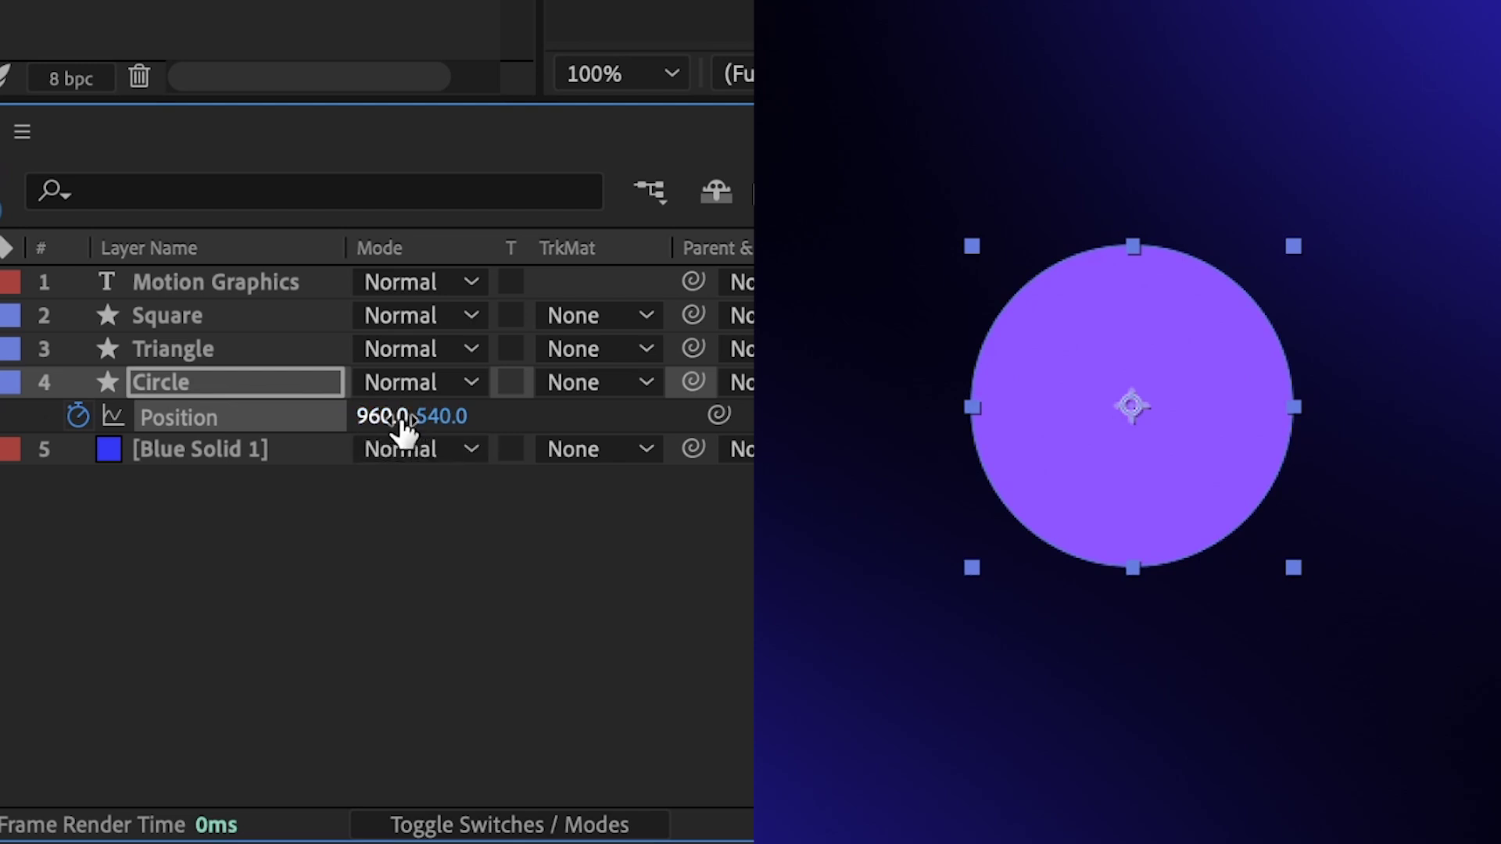
{"action": "left_click_drag", "start_coordinate": [379, 418], "coordinate": [339, 430]}
{"action": "left_click_drag", "start_coordinate": [442, 423], "coordinate": [592, 446]}
{"action": "key", "text": "ctrl+z"}
{"action": "left_click_drag", "start_coordinate": [442, 420], "coordinate": [121, 379]}
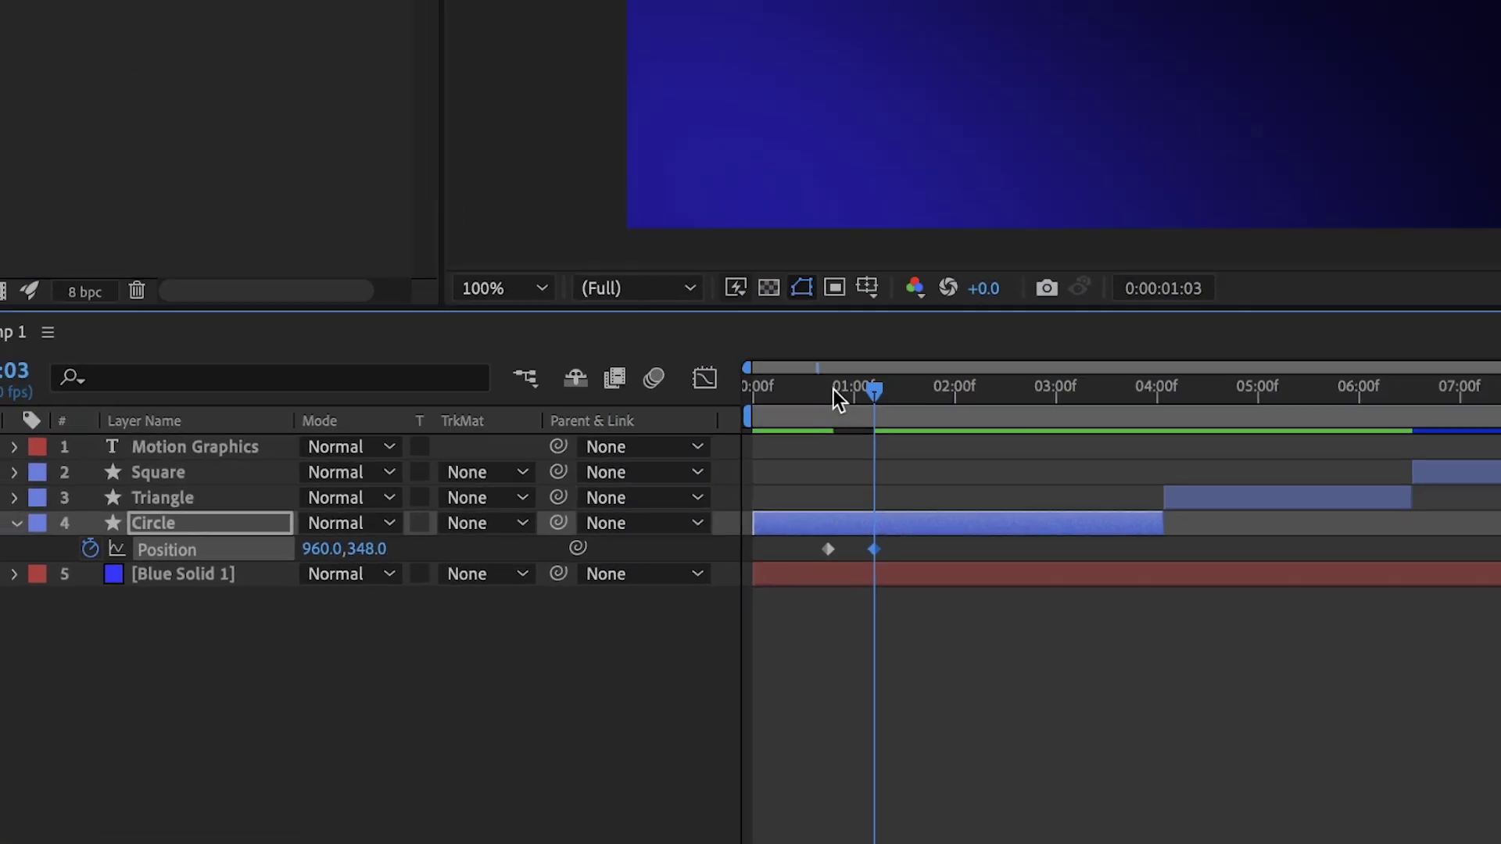
{"action": "left_click_drag", "start_coordinate": [1108, 207], "coordinate": [977, 214]}
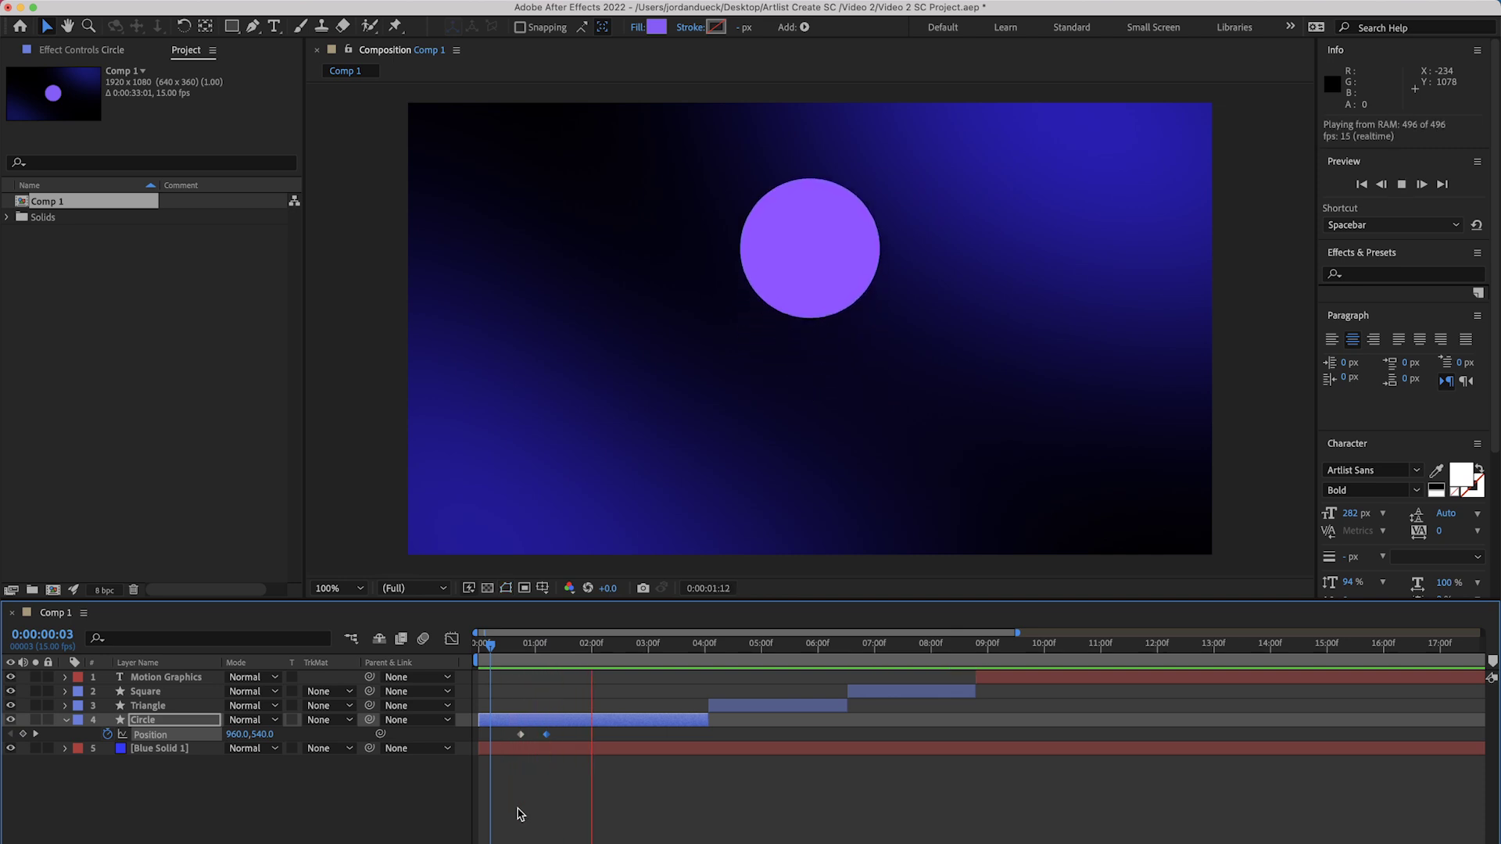
{"action": "left_click", "coordinate": [509, 646]}
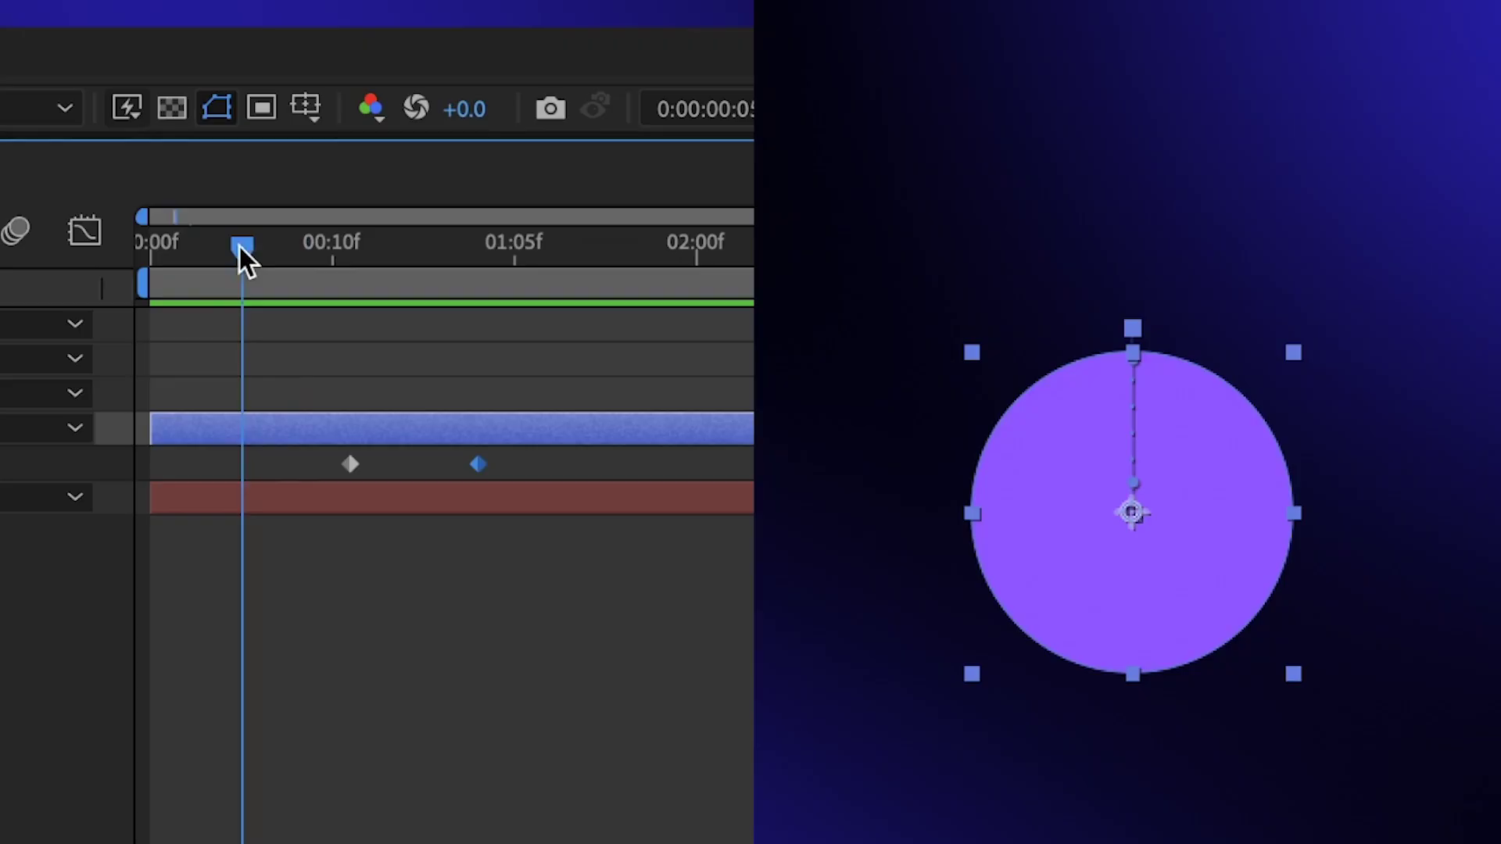
{"action": "left_click_drag", "start_coordinate": [240, 249], "coordinate": [506, 292]}
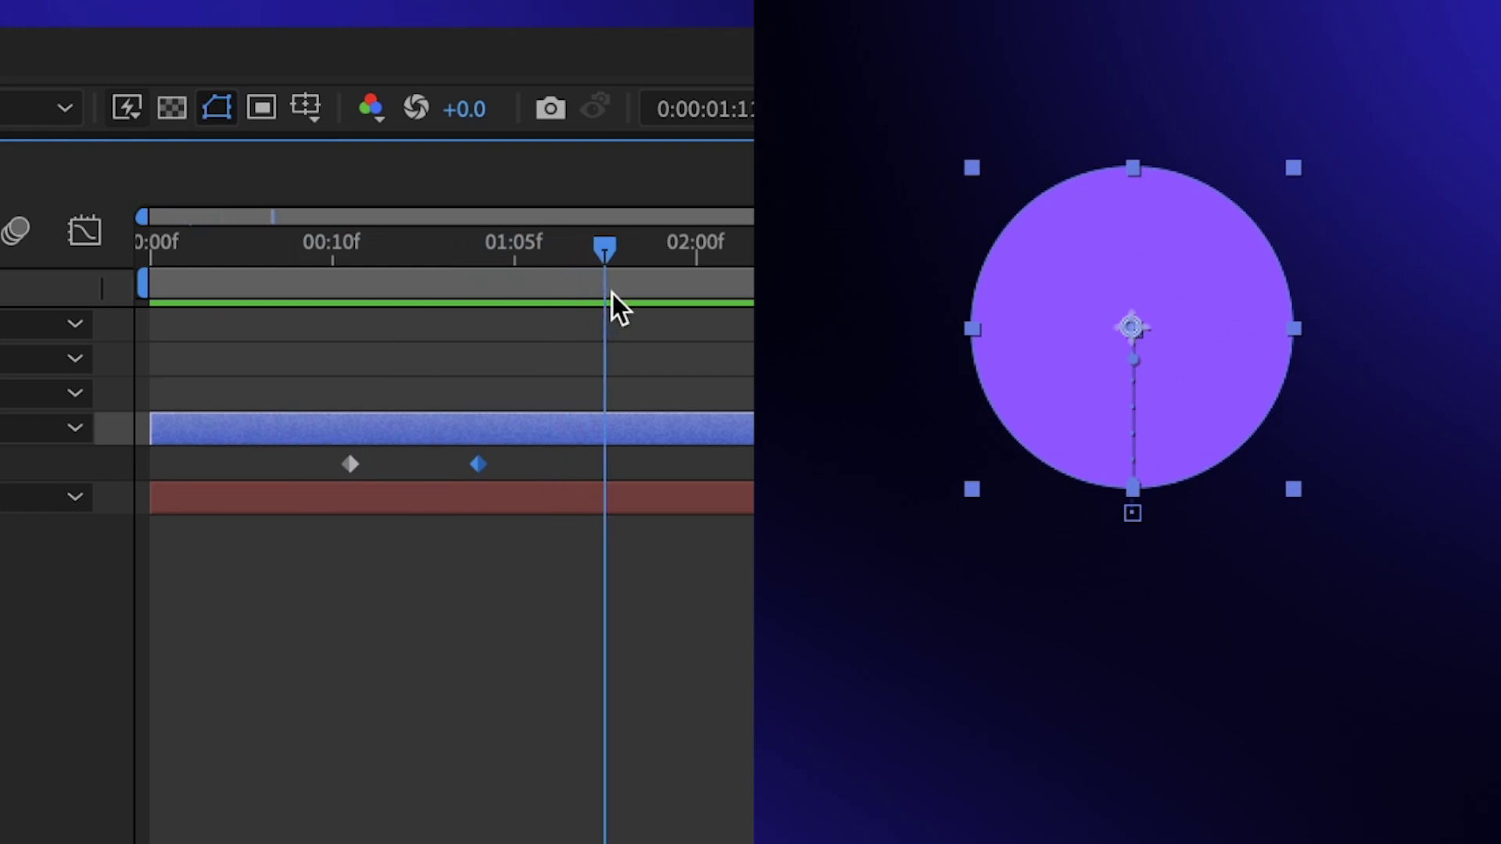
{"action": "left_click_drag", "start_coordinate": [612, 293], "coordinate": [555, 311]}
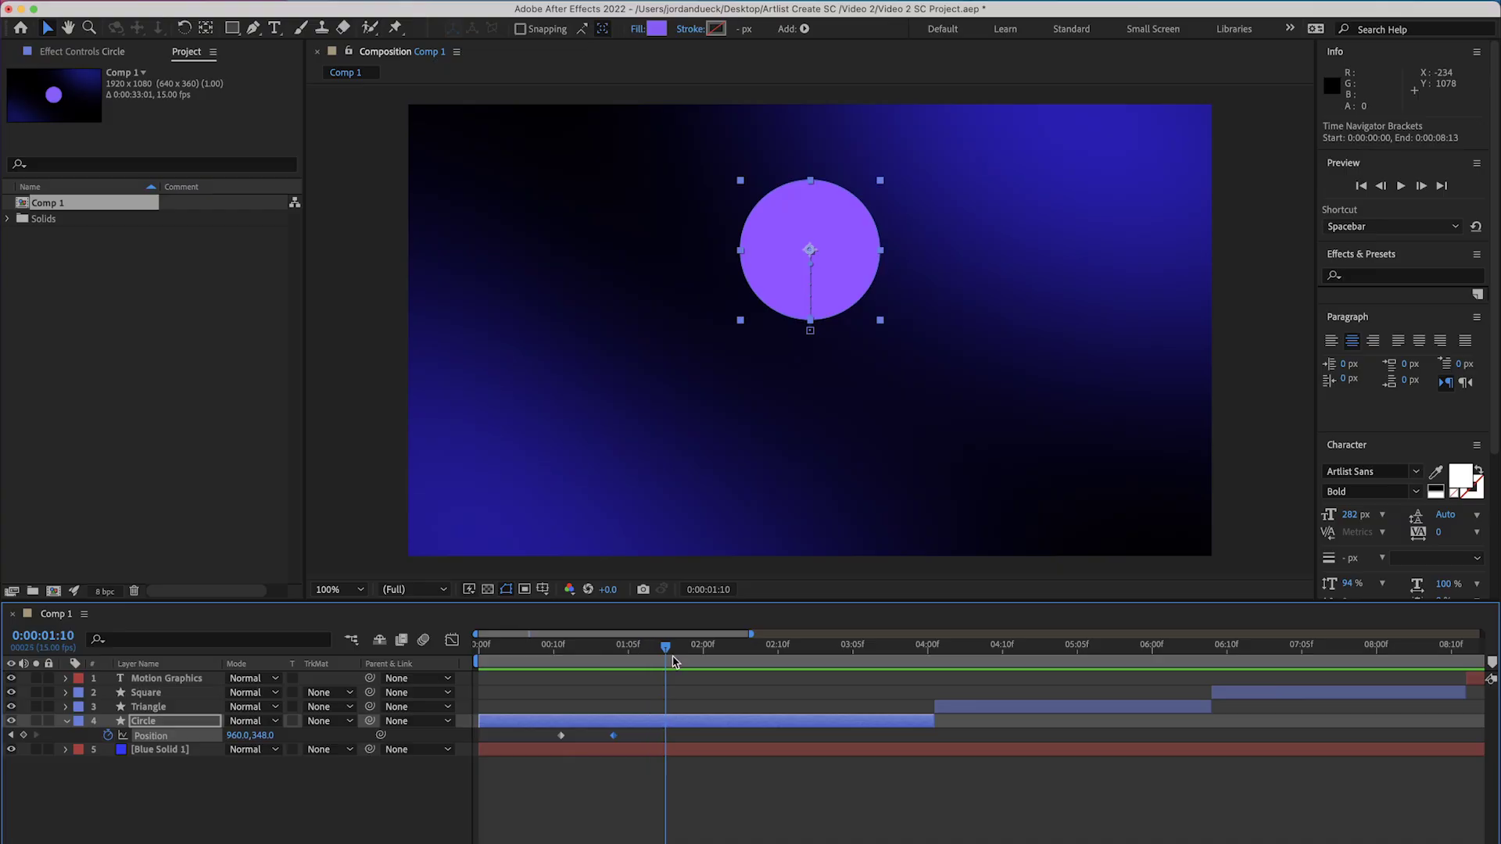
- Paste a copy of the first Position keyframe at 0:00:01:10, returning the circle to 960,540
{"action": "left_click", "coordinate": [799, 250]}
{"action": "key", "text": "super+z"}
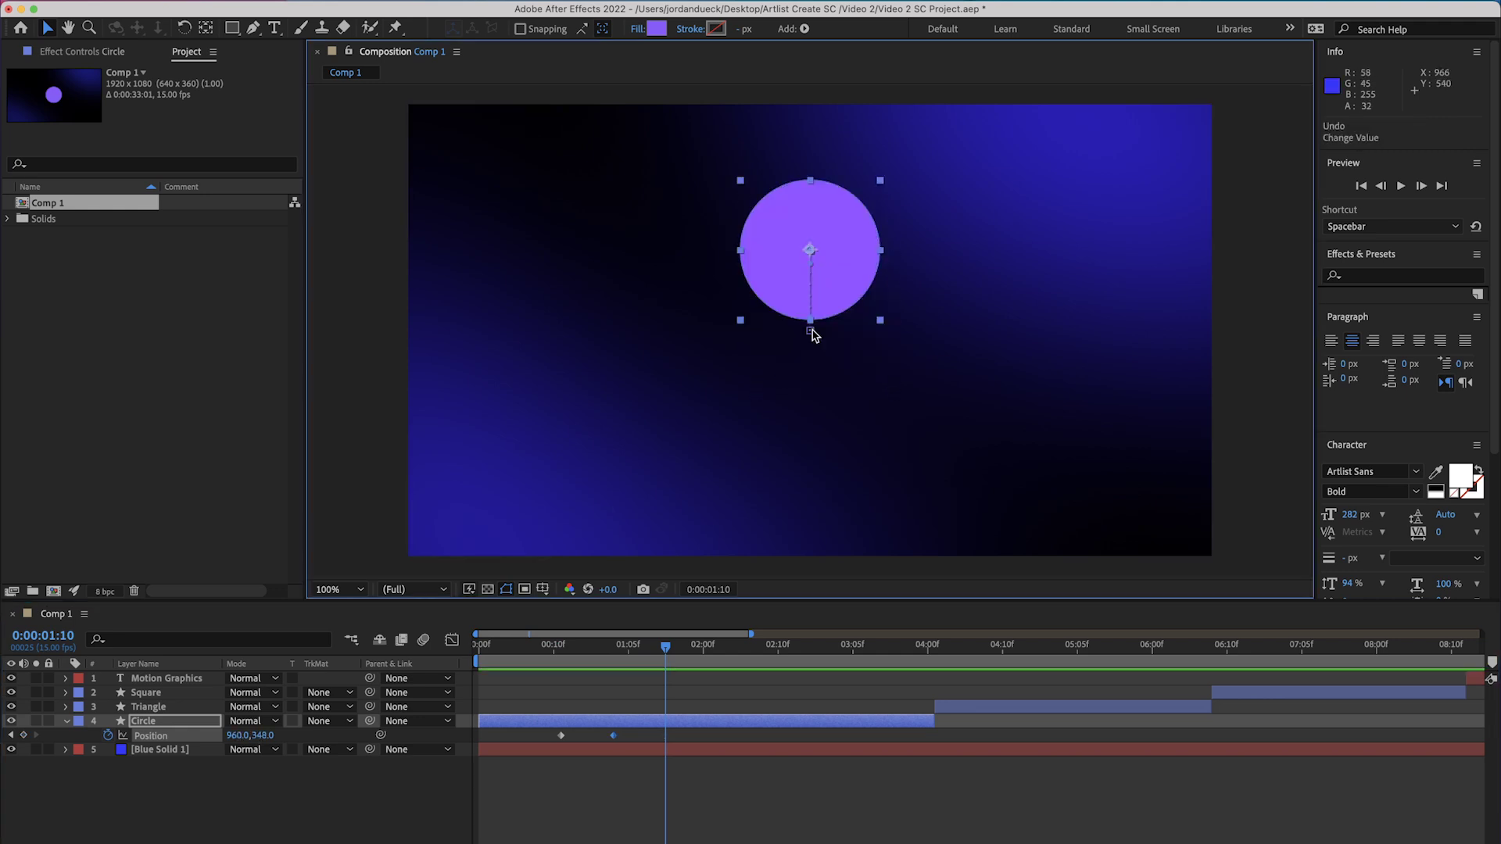
{"action": "left_click", "coordinate": [561, 735]}
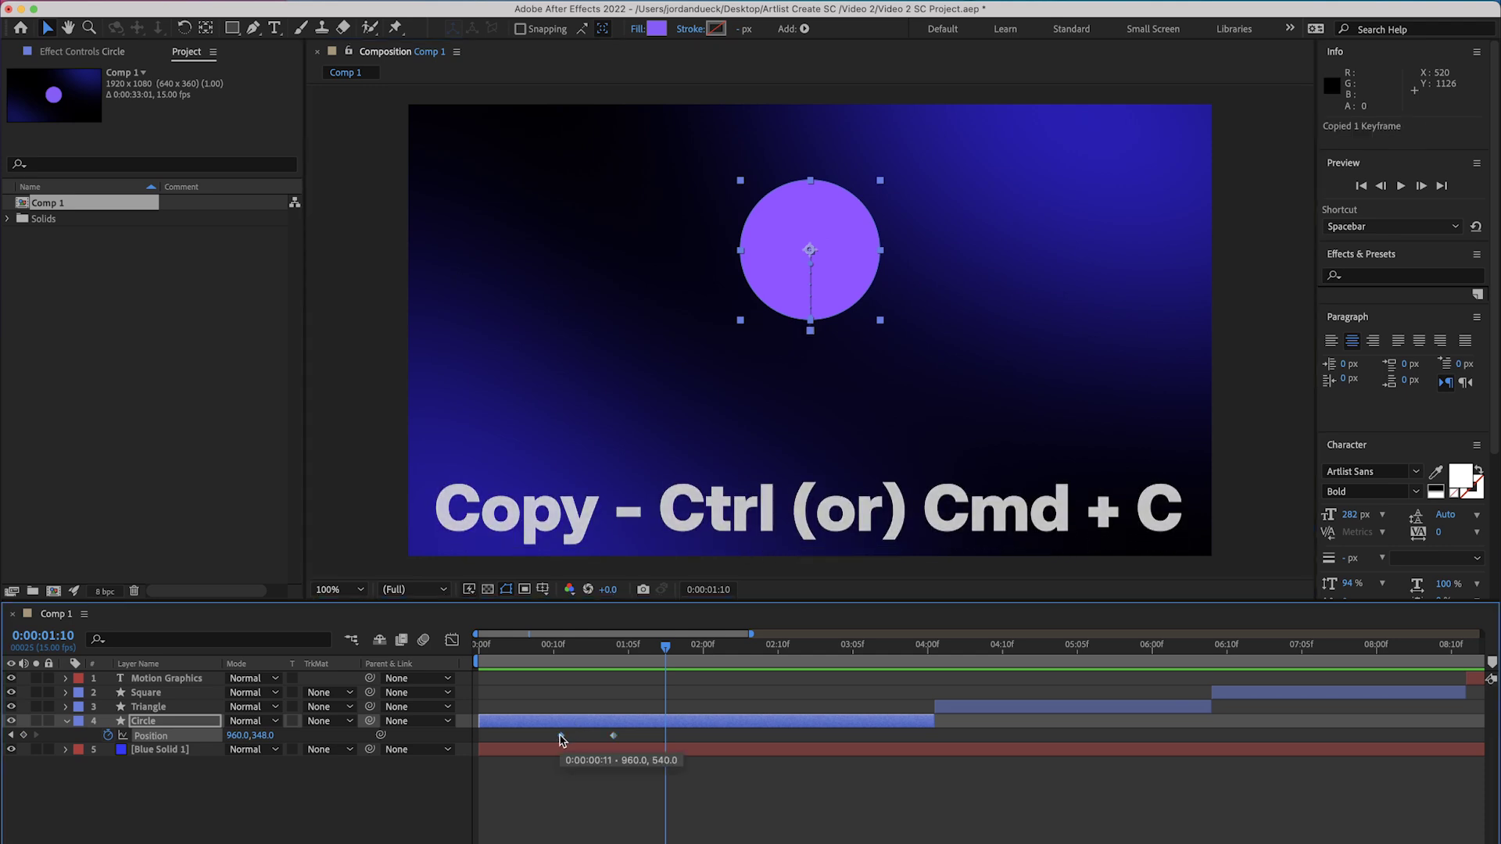
{"action": "key", "text": "super+v"}
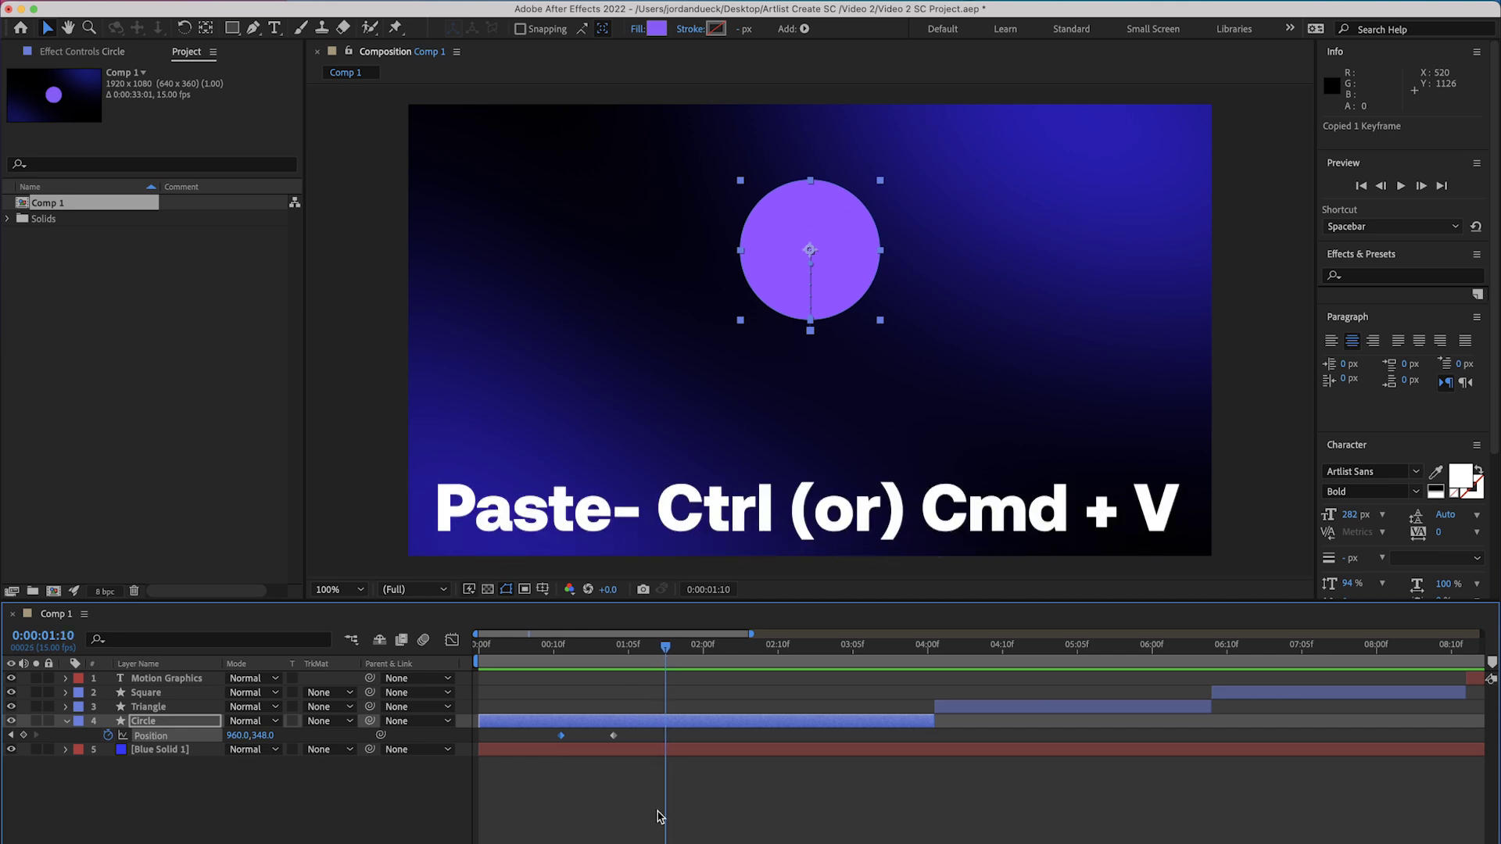
{"action": "key", "text": "super+v"}
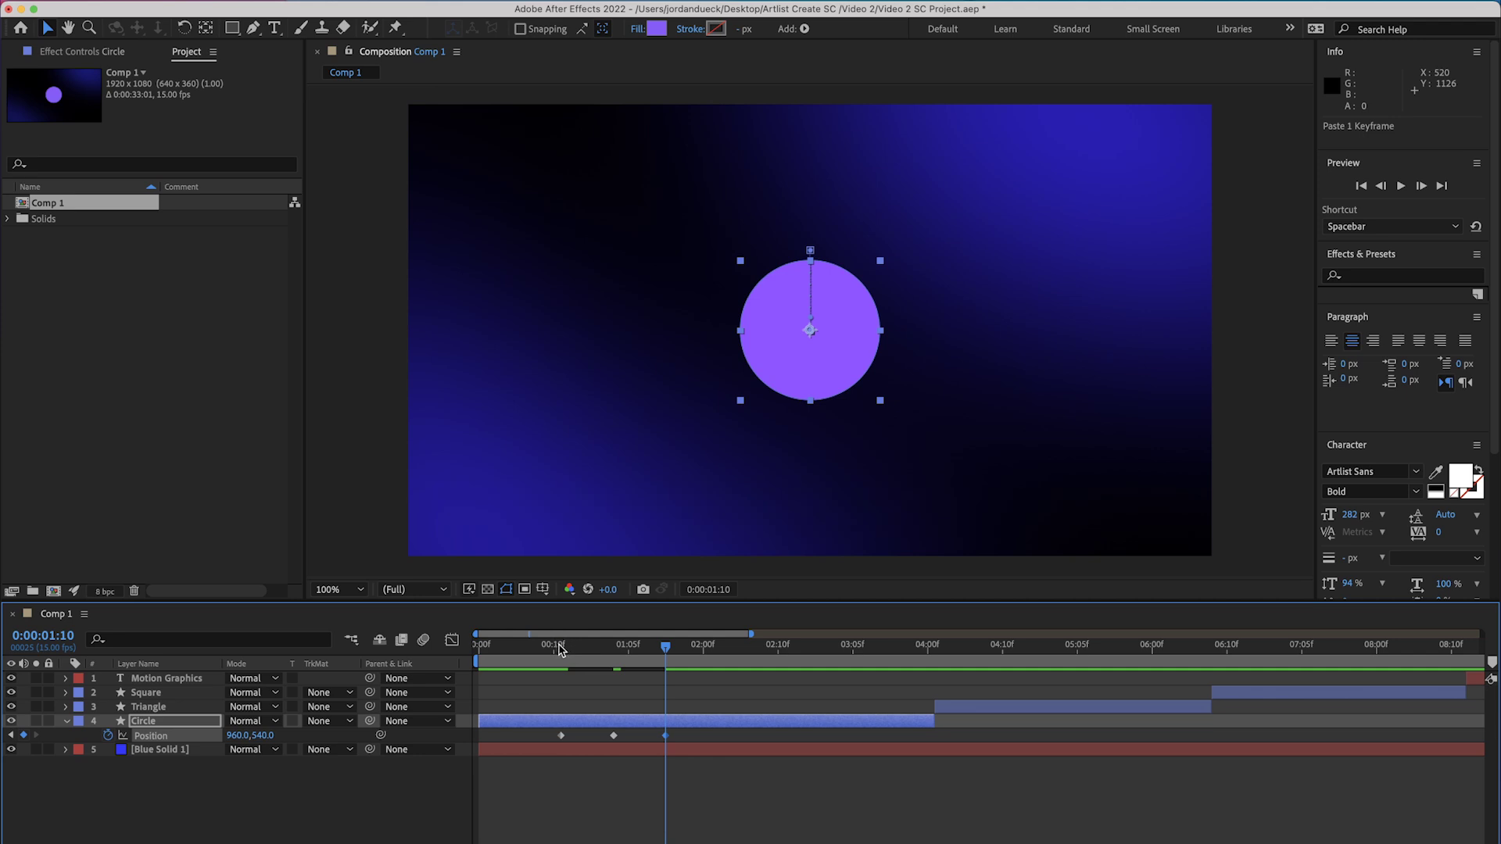
{"action": "left_click", "coordinate": [613, 655]}
{"action": "left_click", "coordinate": [569, 653]}
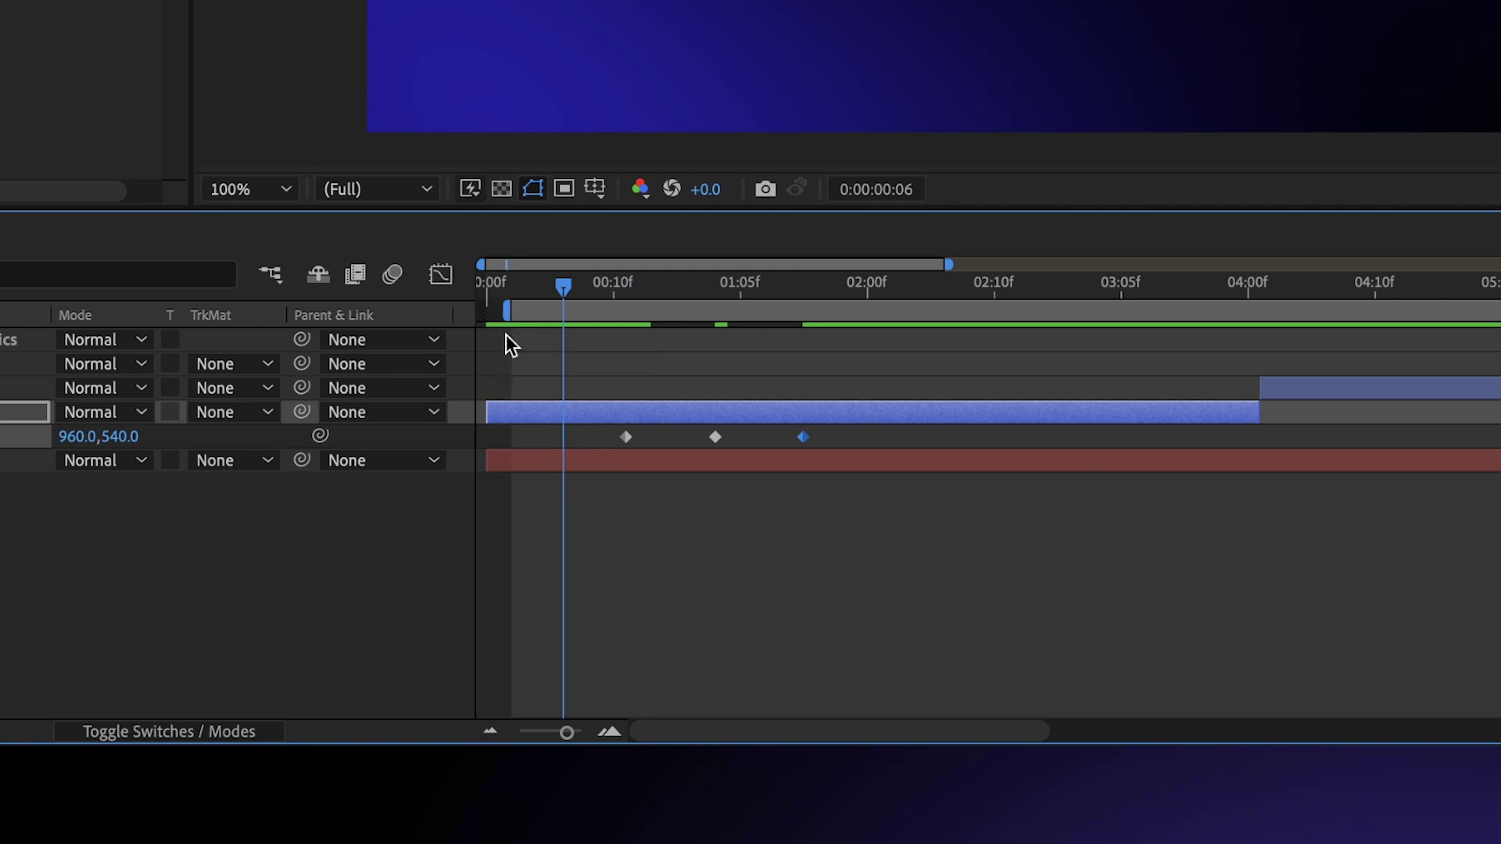
- Set the work area from 0:00:00:06 to 0:00:01:14 and preview the bounce
{"action": "key", "text": "b"}
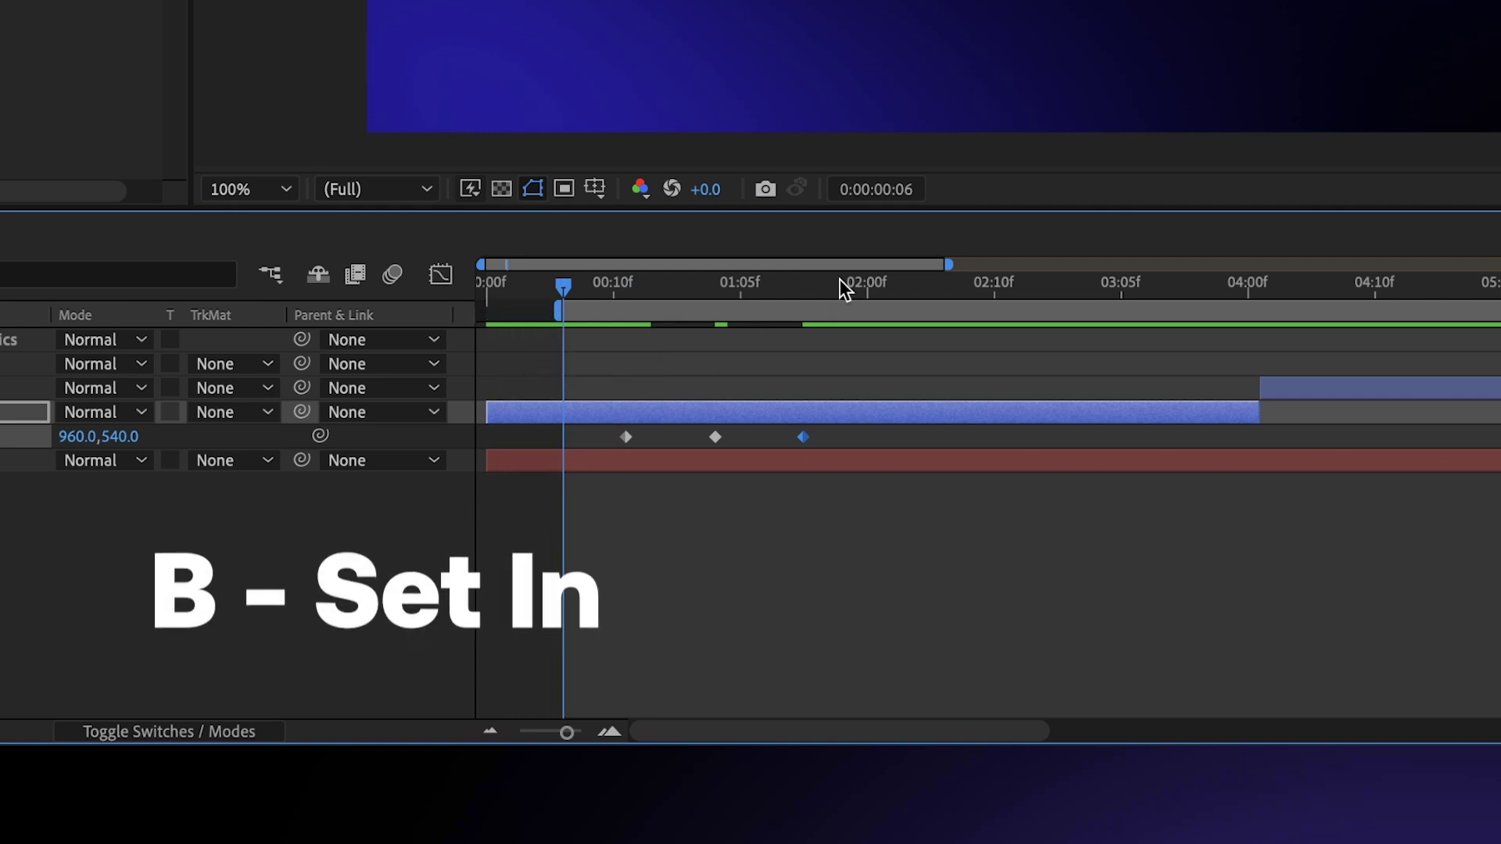
{"action": "left_click", "coordinate": [858, 286]}
{"action": "key", "text": "n"}
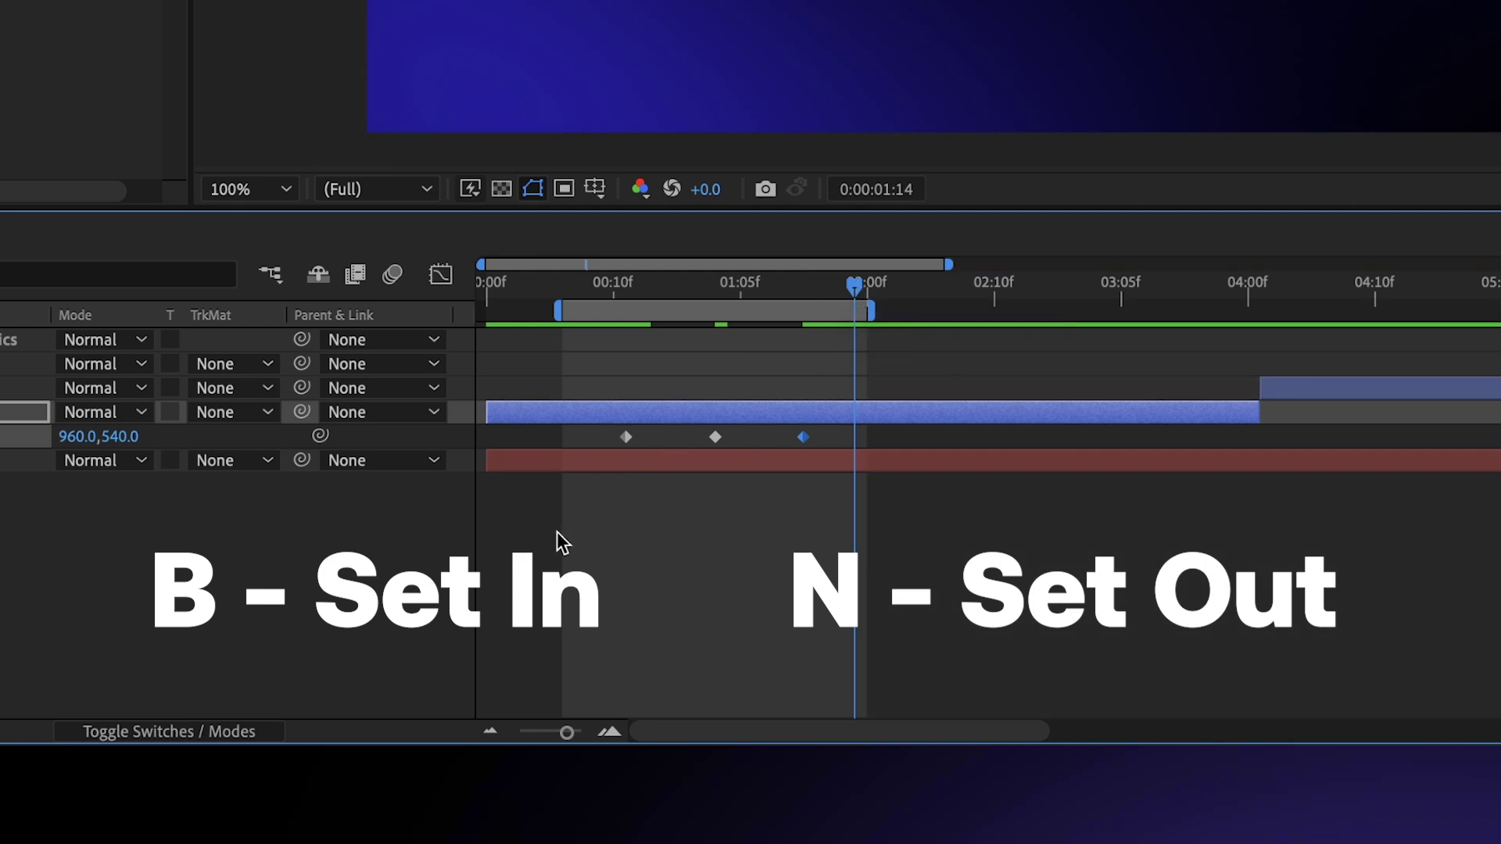
{"action": "key", "text": "space"}
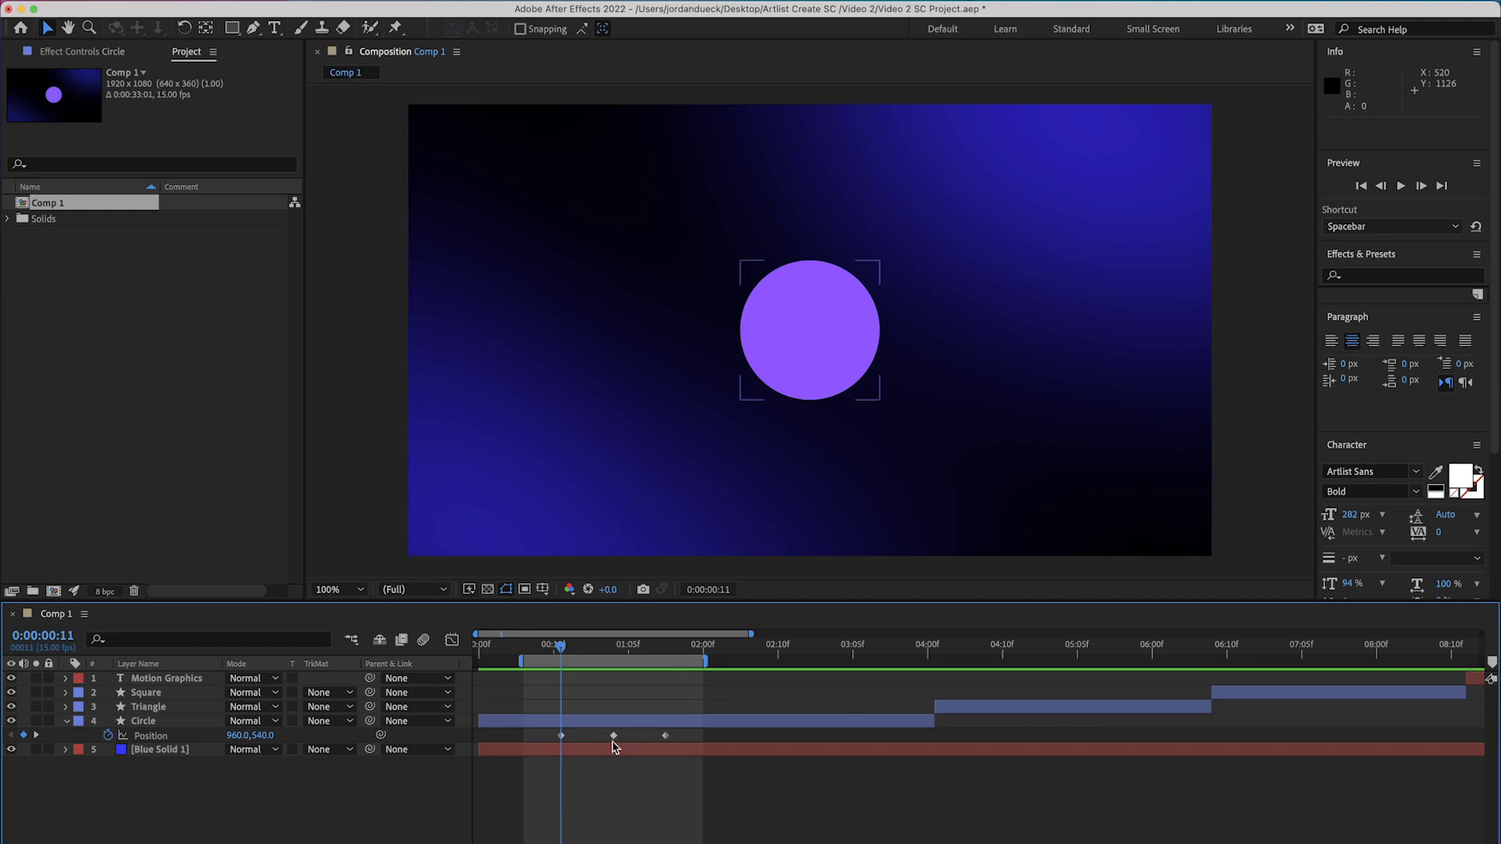
- Apply Easy Ease to the middle Position keyframe at 0:00:01:03
{"action": "left_click", "coordinate": [613, 736]}
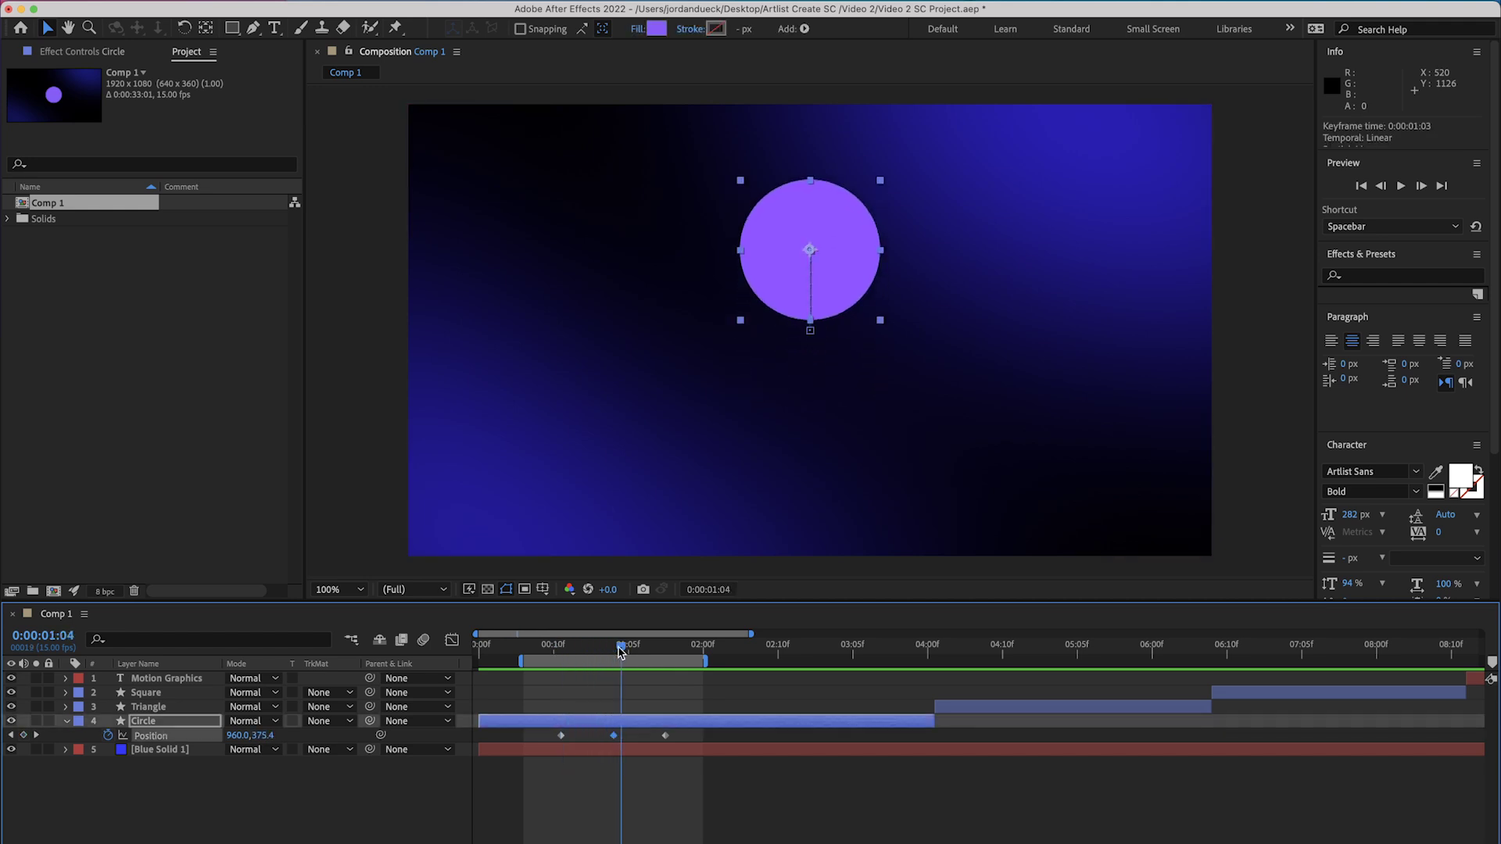
{"action": "left_click_drag", "start_coordinate": [655, 660], "coordinate": [566, 680]}
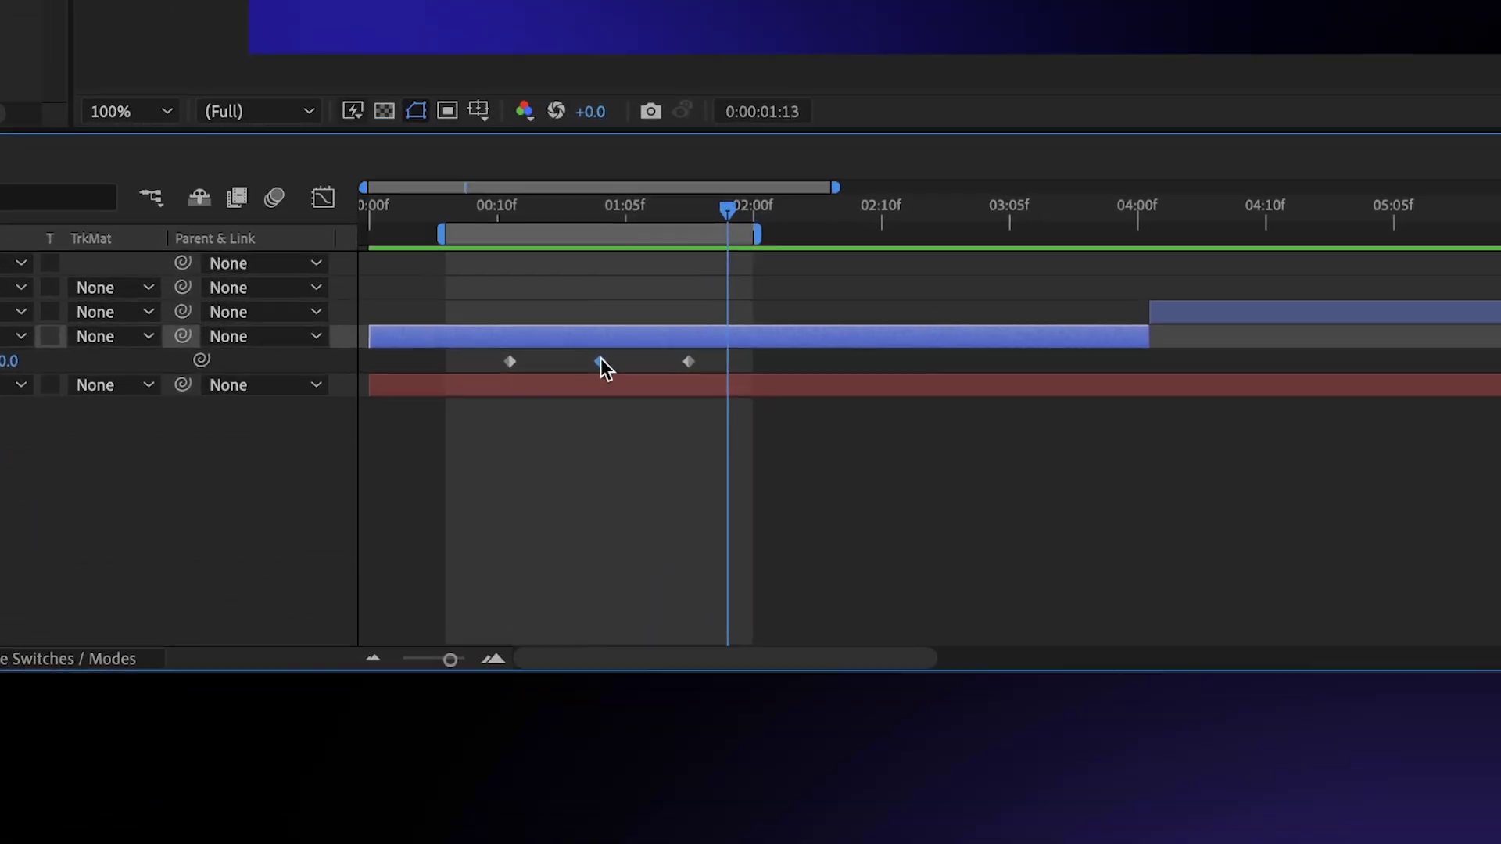
{"action": "right_click", "coordinate": [636, 723]}
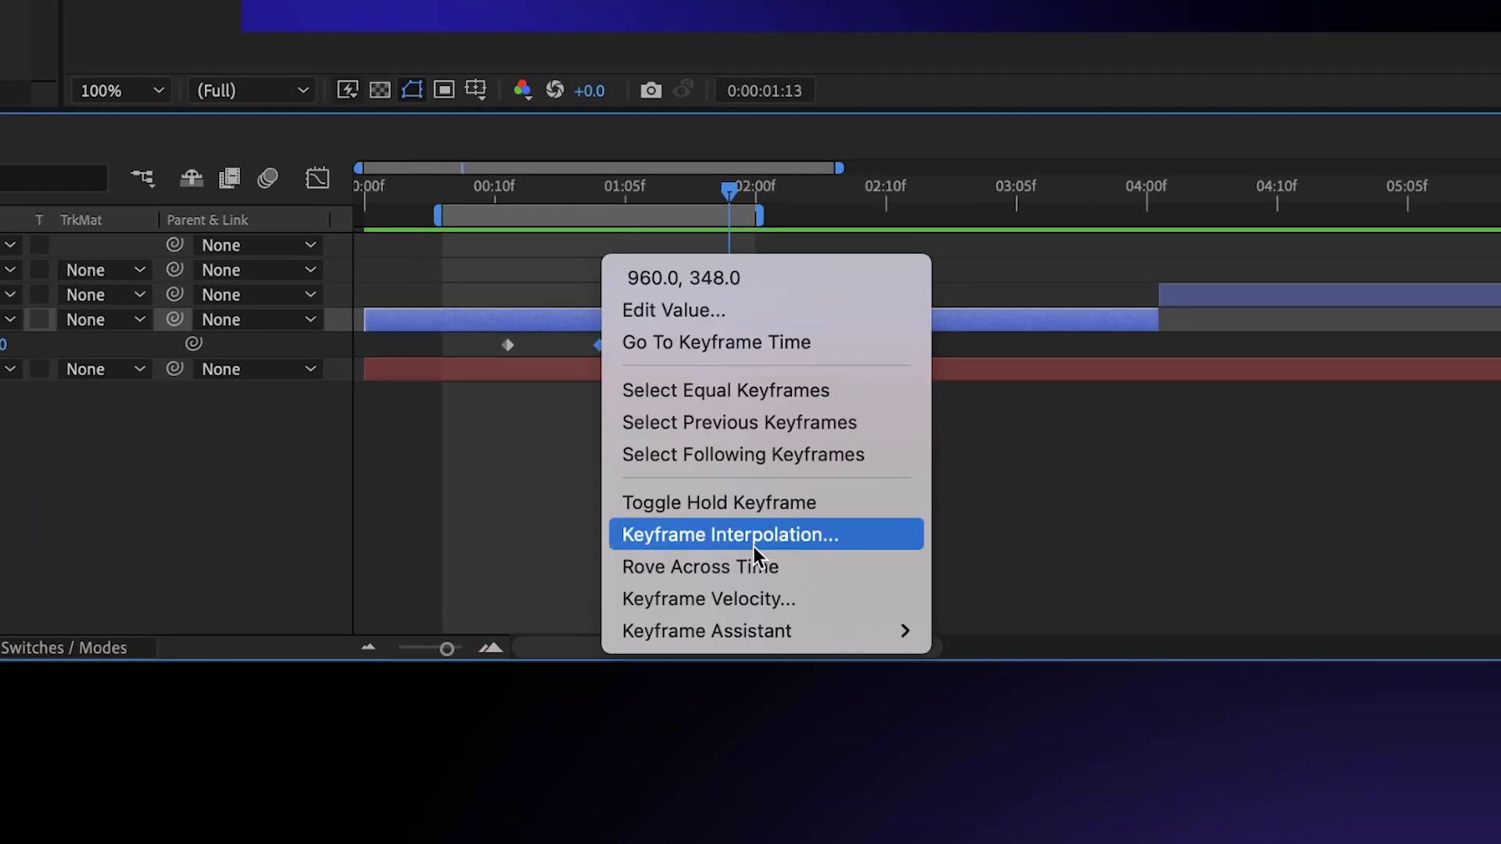
{"action": "mouse_move", "coordinate": [774, 629]}
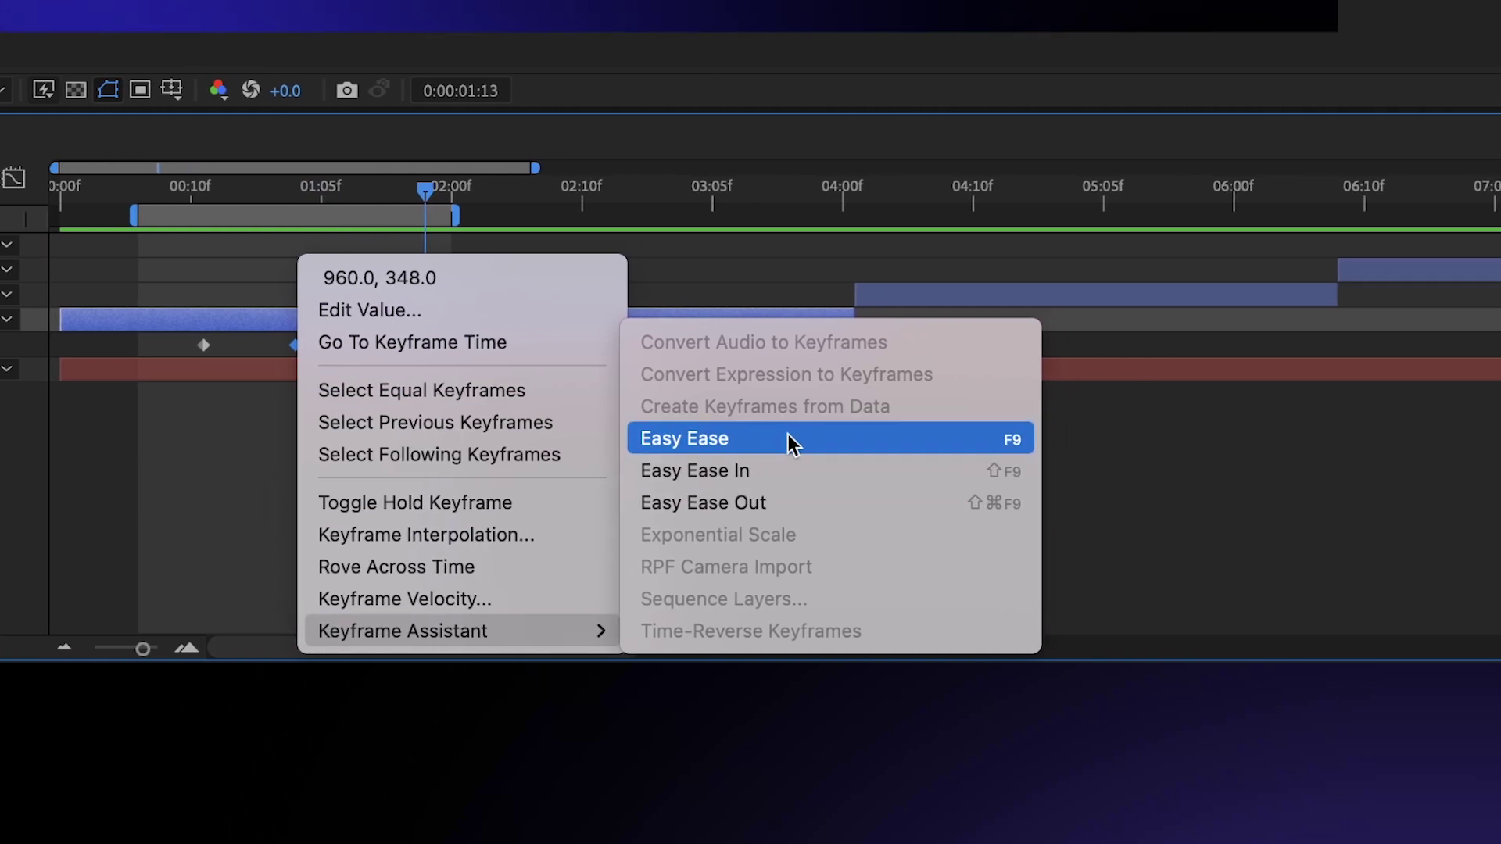
{"action": "left_click", "coordinate": [788, 434]}
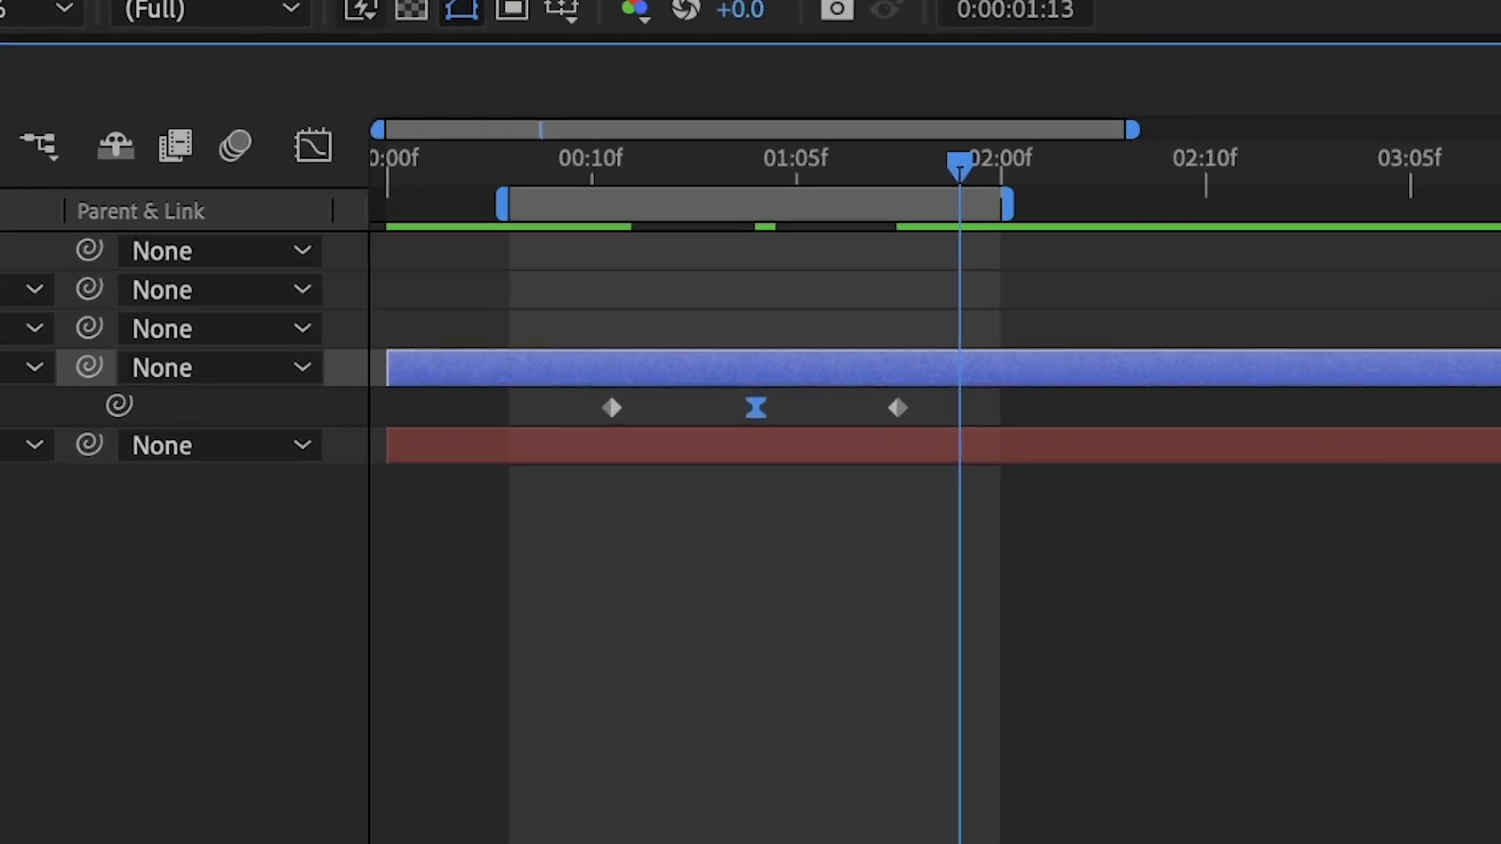
{"action": "left_click", "coordinate": [591, 176]}
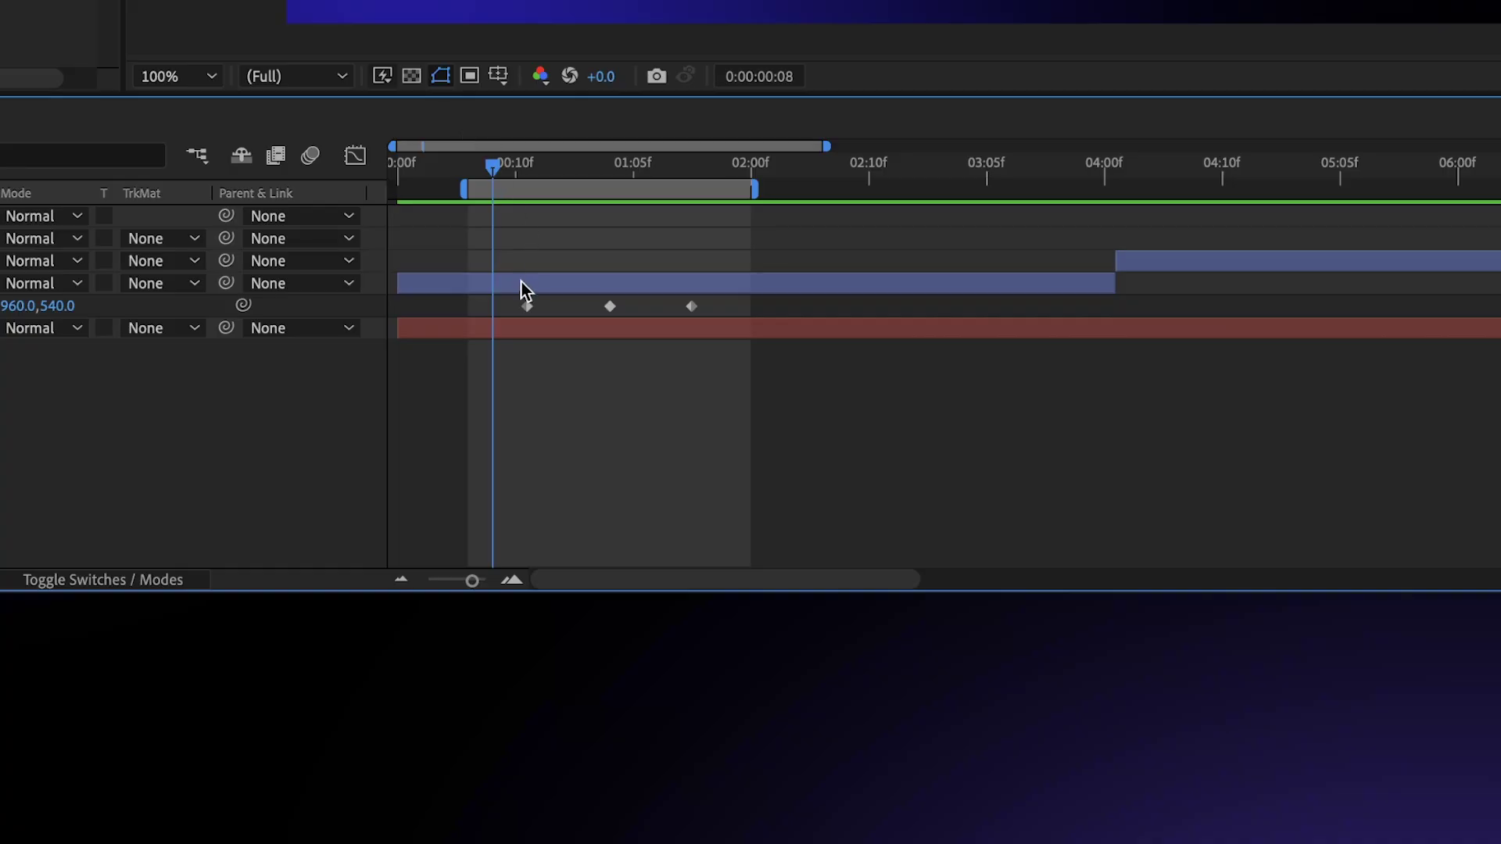
- Apply Easy Ease Out to the first and last Position keyframes
{"action": "right_click", "coordinate": [527, 305]}
{"action": "mouse_move", "coordinate": [670, 563]}
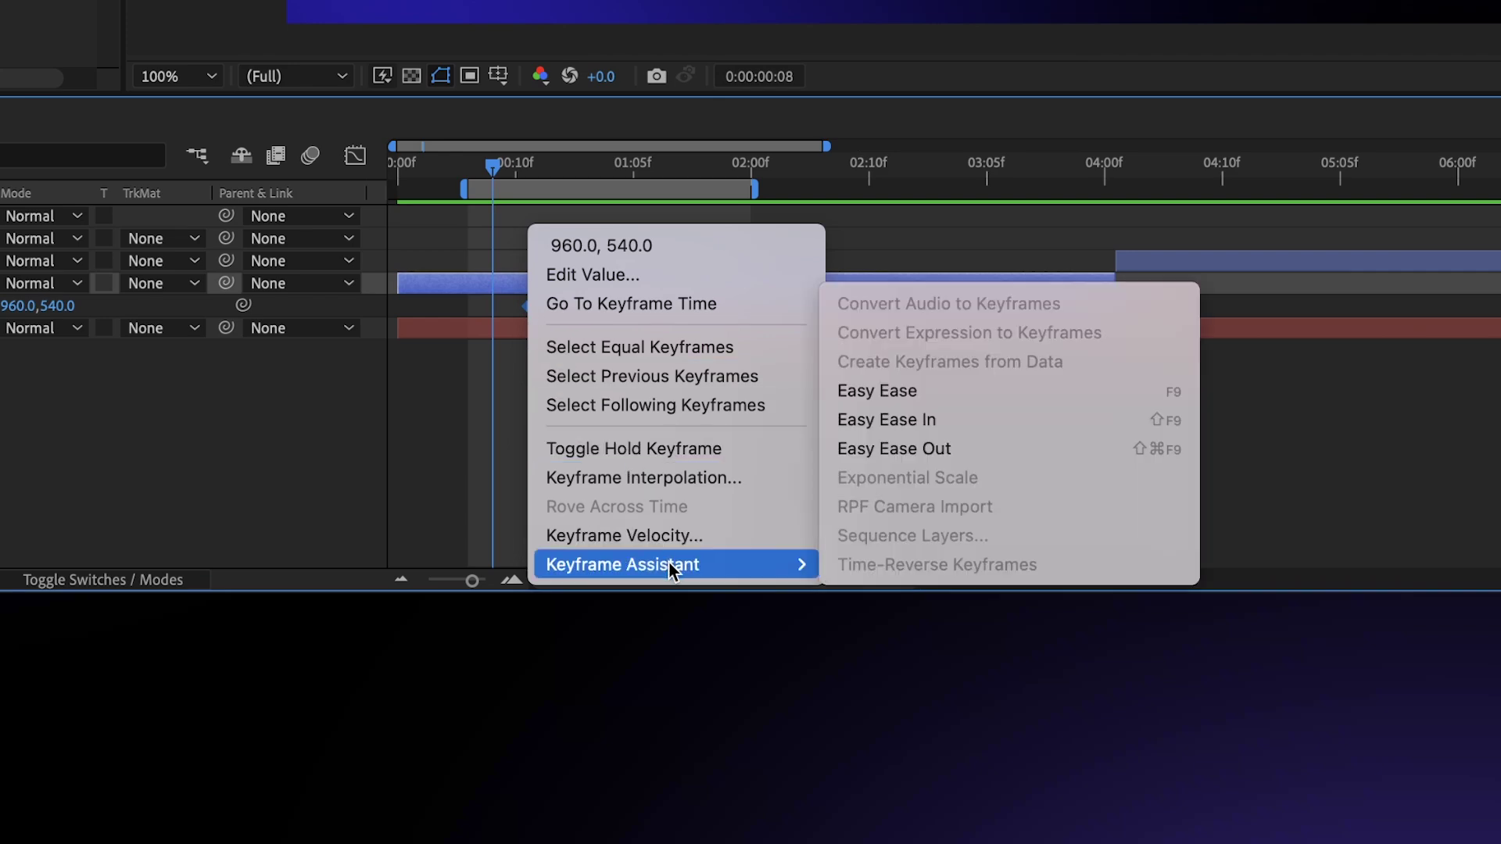
{"action": "left_click", "coordinate": [894, 450]}
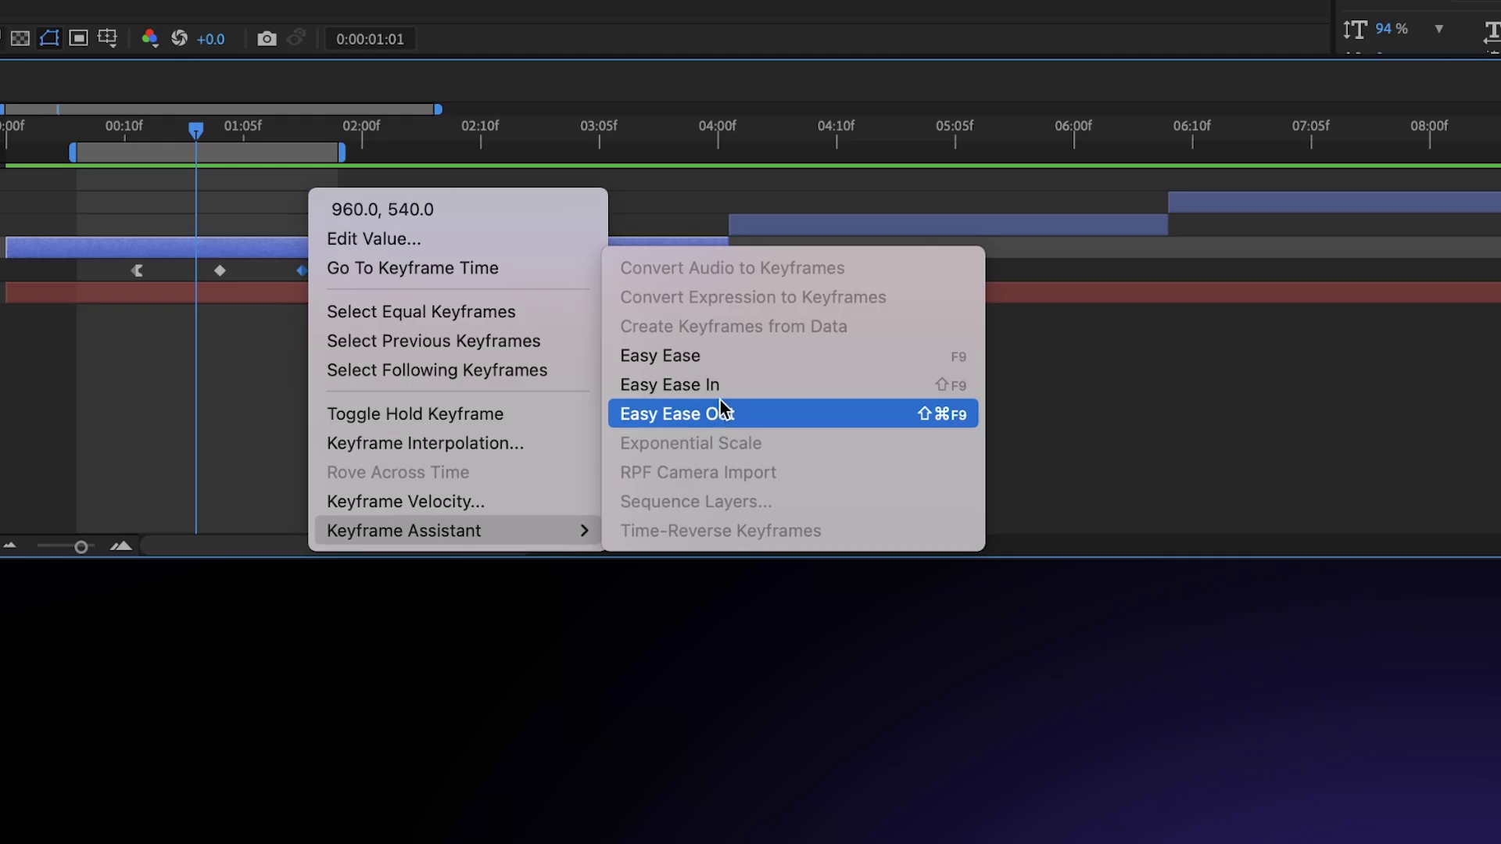
{"action": "left_click", "coordinate": [721, 413]}
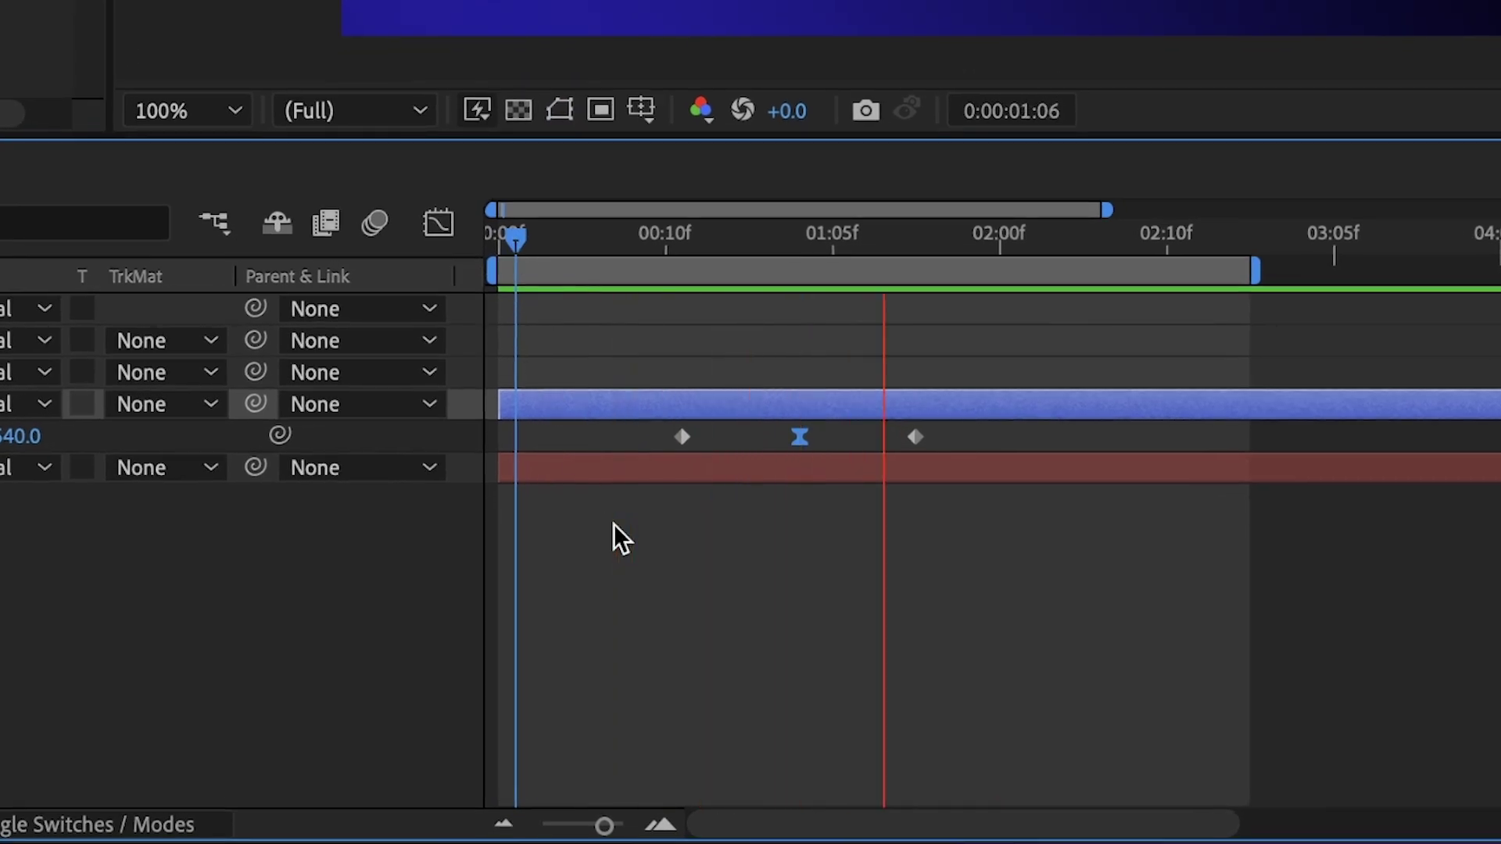
- Stop the preview and move the current time to 0:00:00:07
{"action": "left_click", "coordinate": [519, 235]}
{"action": "left_click_drag", "start_coordinate": [519, 235], "coordinate": [615, 243]}
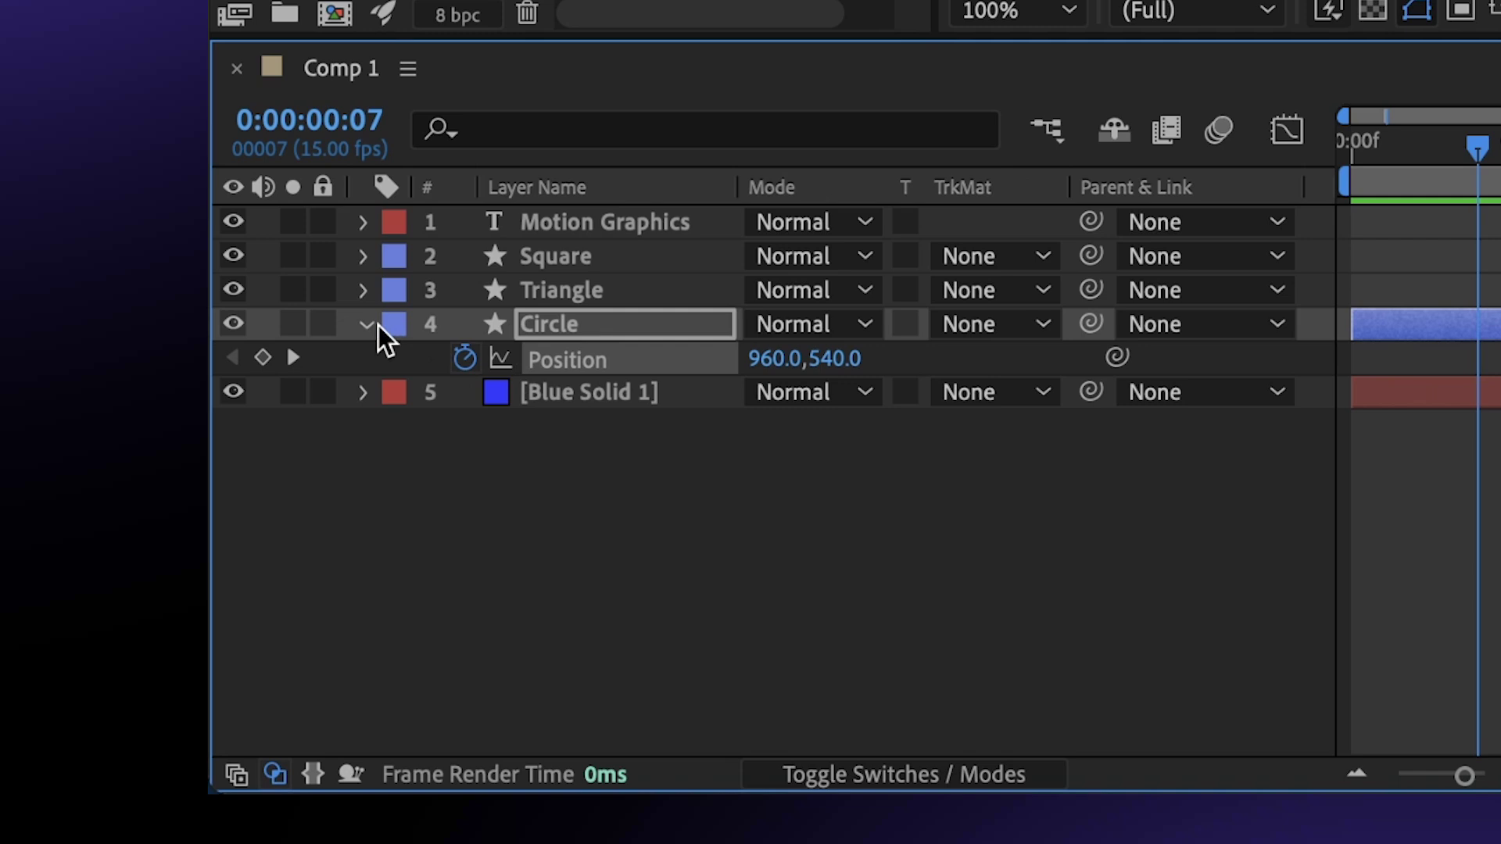
- Scale the Circle to 78%, then unlink proportions and stretch its width to 283%
{"action": "key", "text": "F2"}
{"action": "left_click", "coordinate": [373, 330]}
{"action": "left_click", "coordinate": [374, 330]}
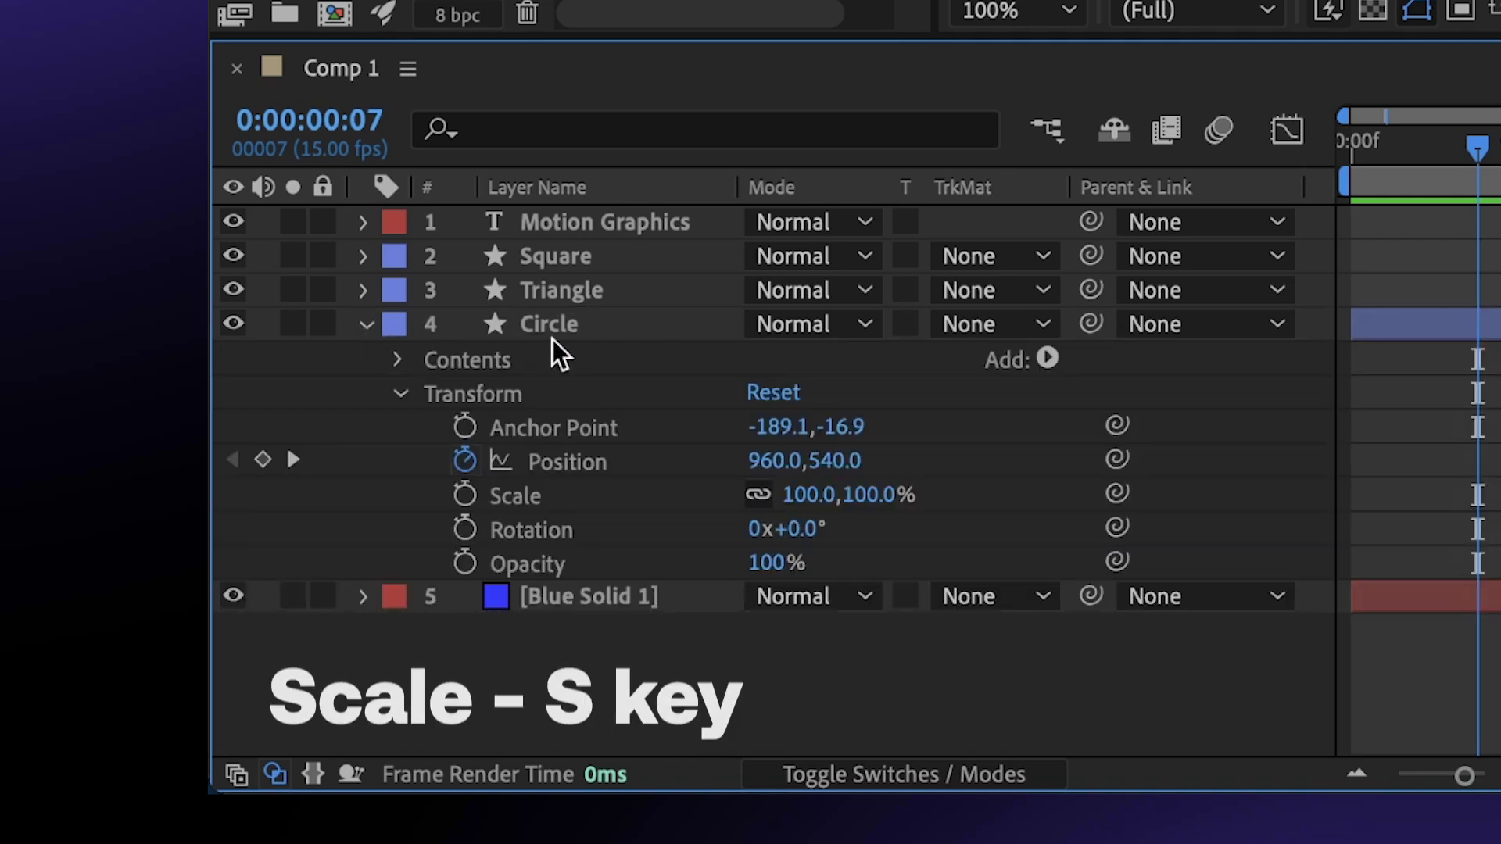
{"action": "left_click", "coordinate": [615, 325]}
{"action": "key", "text": "s"}
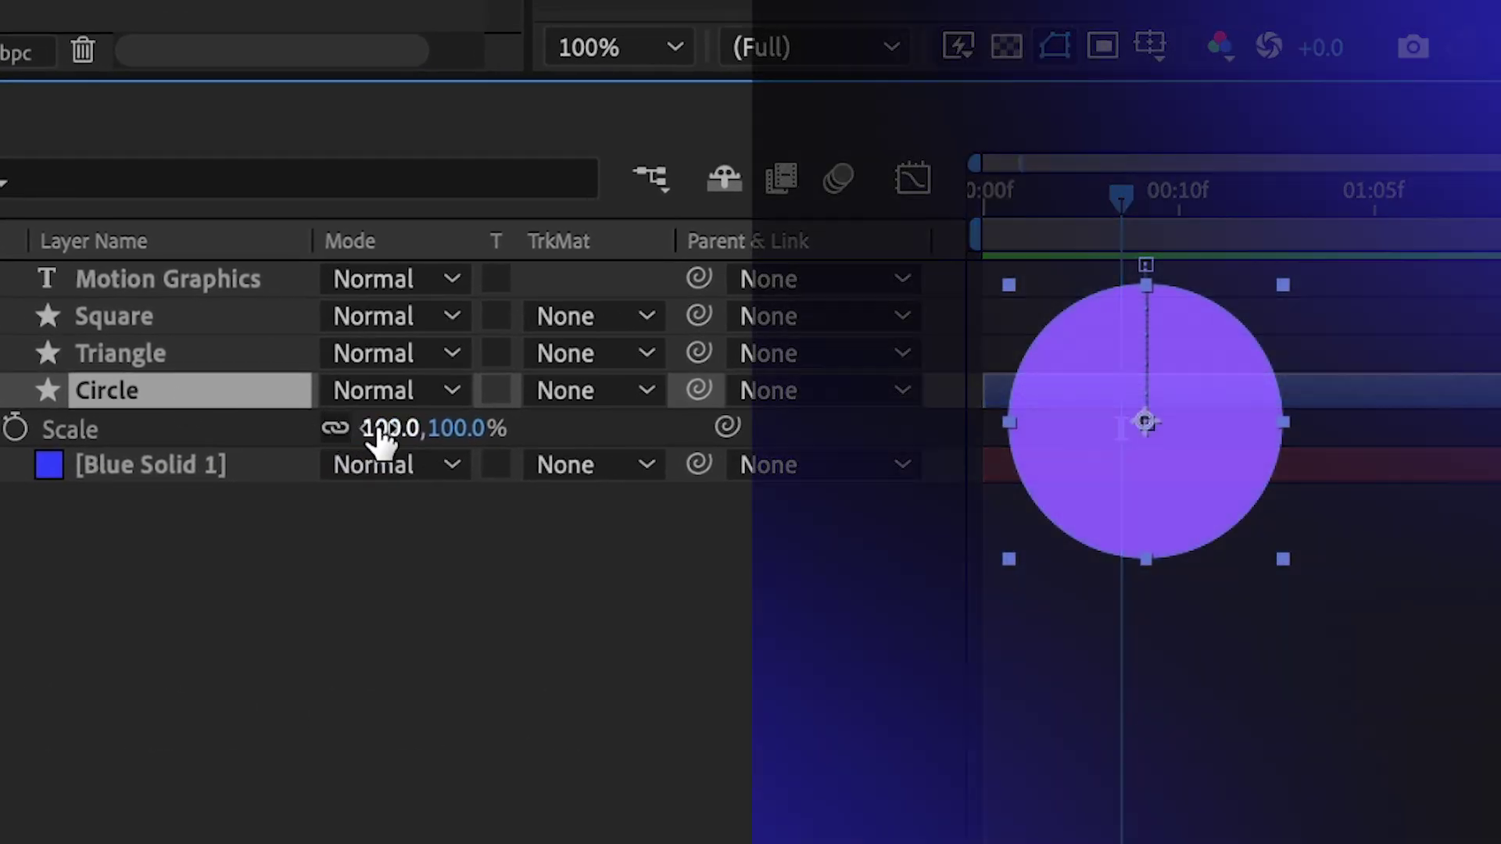
{"action": "left_click_drag", "start_coordinate": [375, 430], "coordinate": [341, 437]}
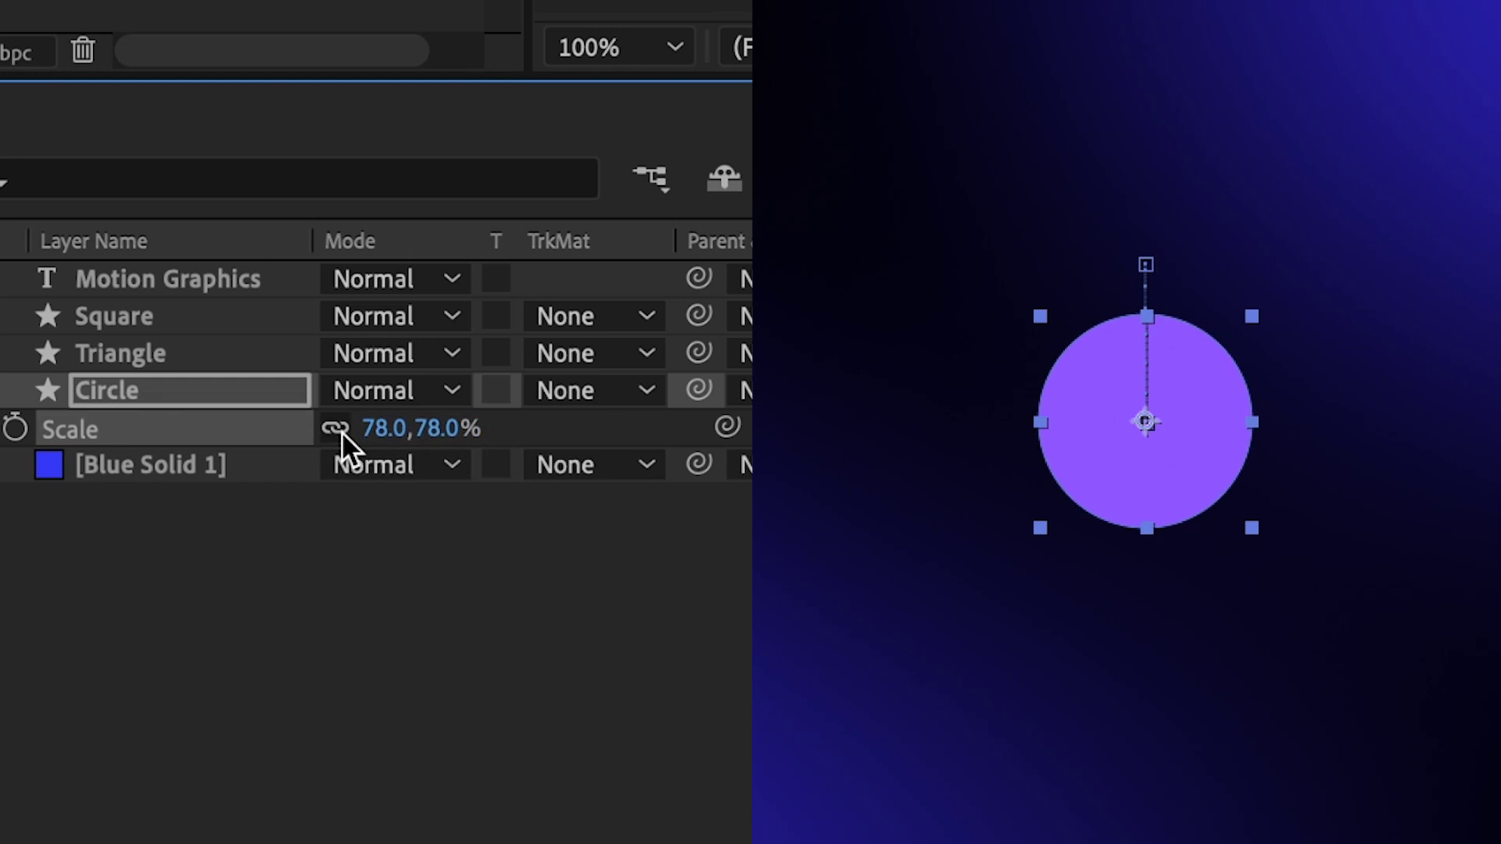
{"action": "left_click", "coordinate": [336, 429]}
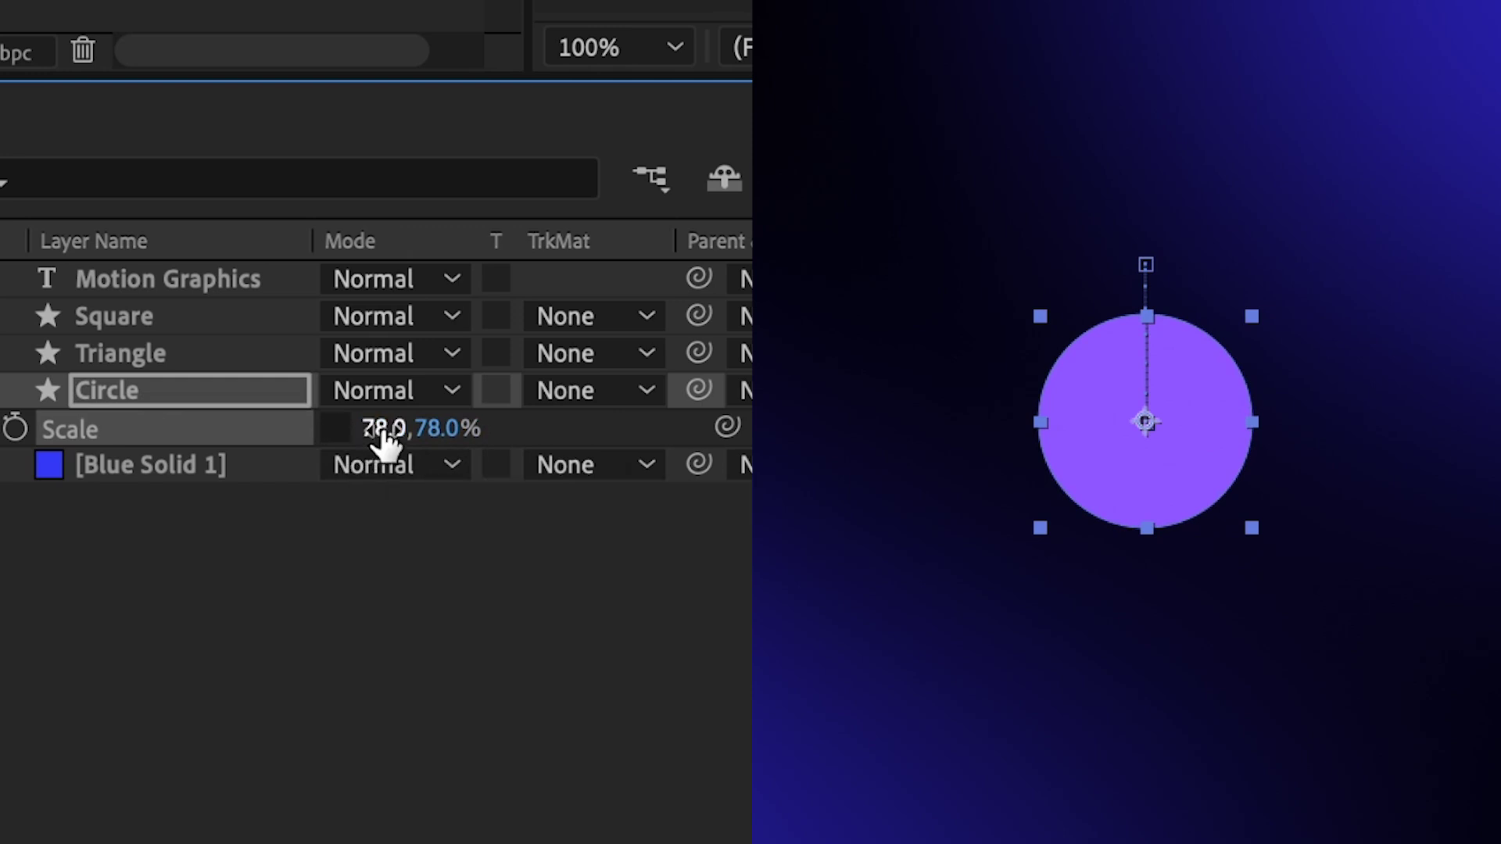
{"action": "left_click_drag", "start_coordinate": [383, 430], "coordinate": [880, 416]}
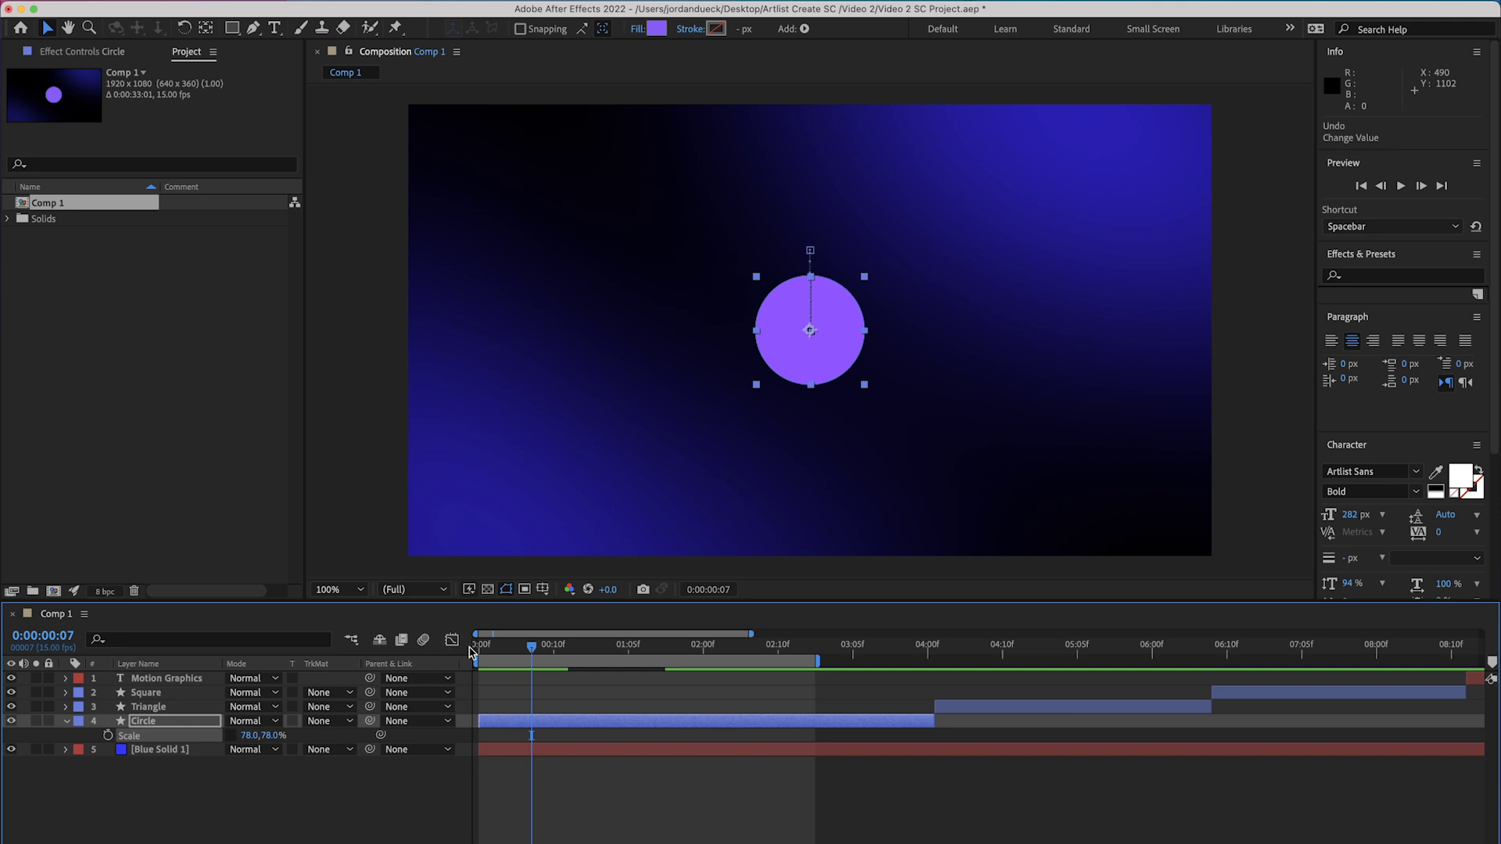
- Add a Scale keyframe at frame 4 squashing the circle to 78,36%
{"action": "left_click_drag", "start_coordinate": [518, 651], "coordinate": [494, 651]}
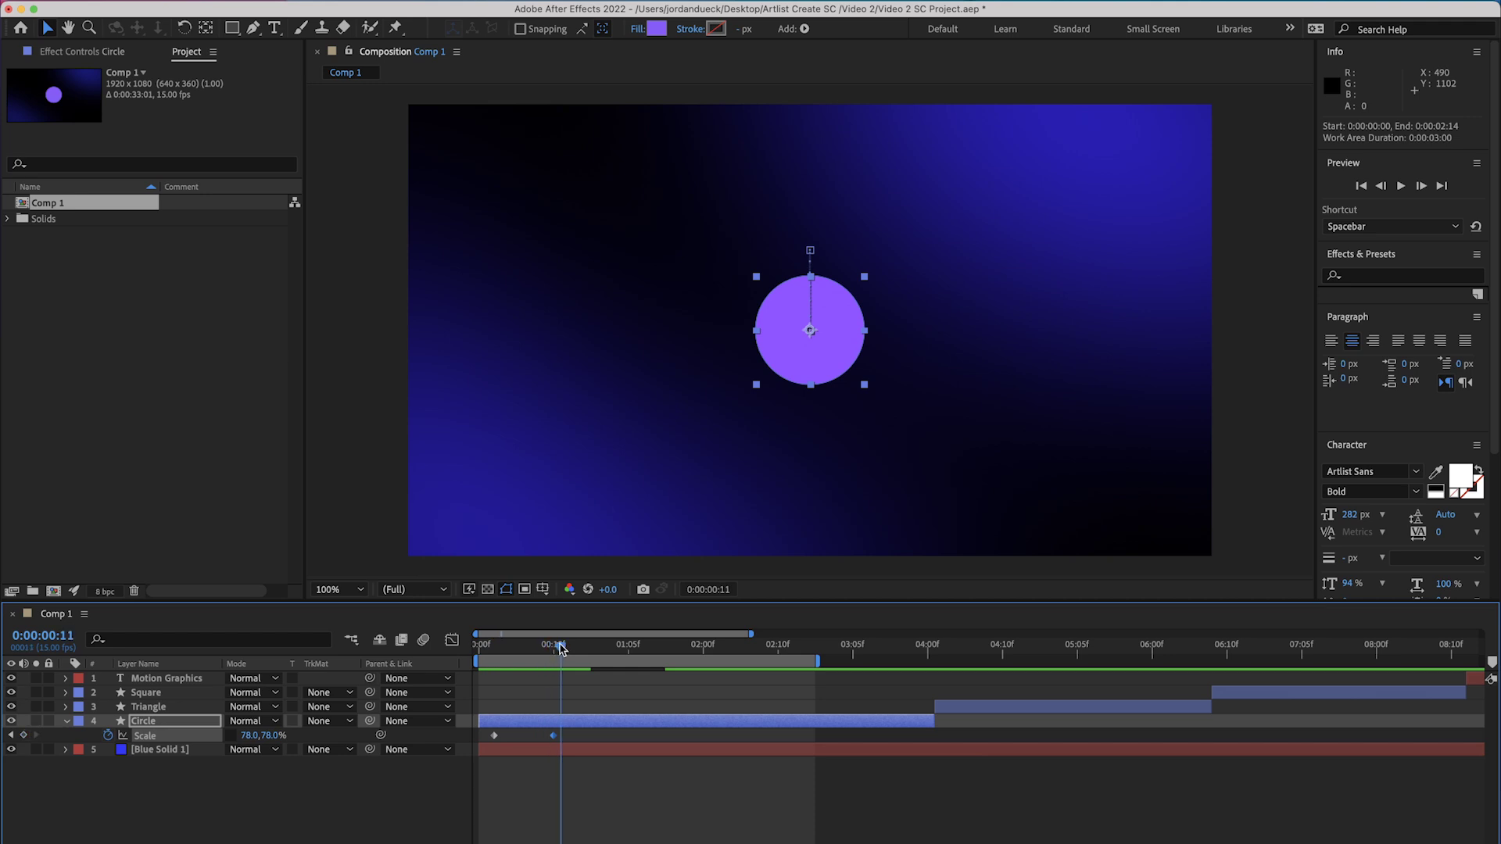
{"action": "left_click_drag", "start_coordinate": [494, 656], "coordinate": [510, 657]}
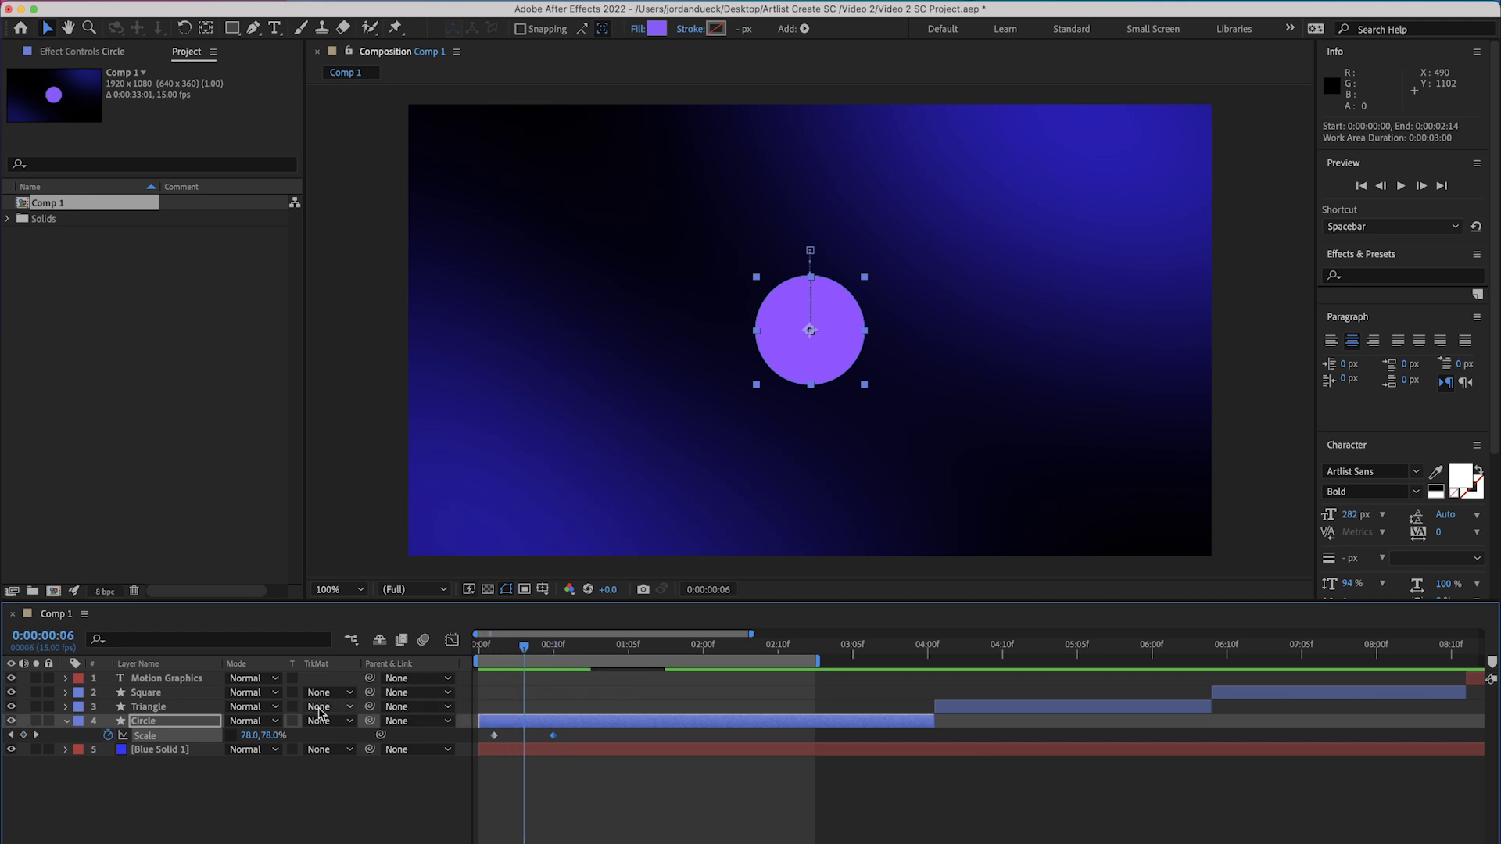
{"action": "left_click_drag", "start_coordinate": [273, 734], "coordinate": [250, 739]}
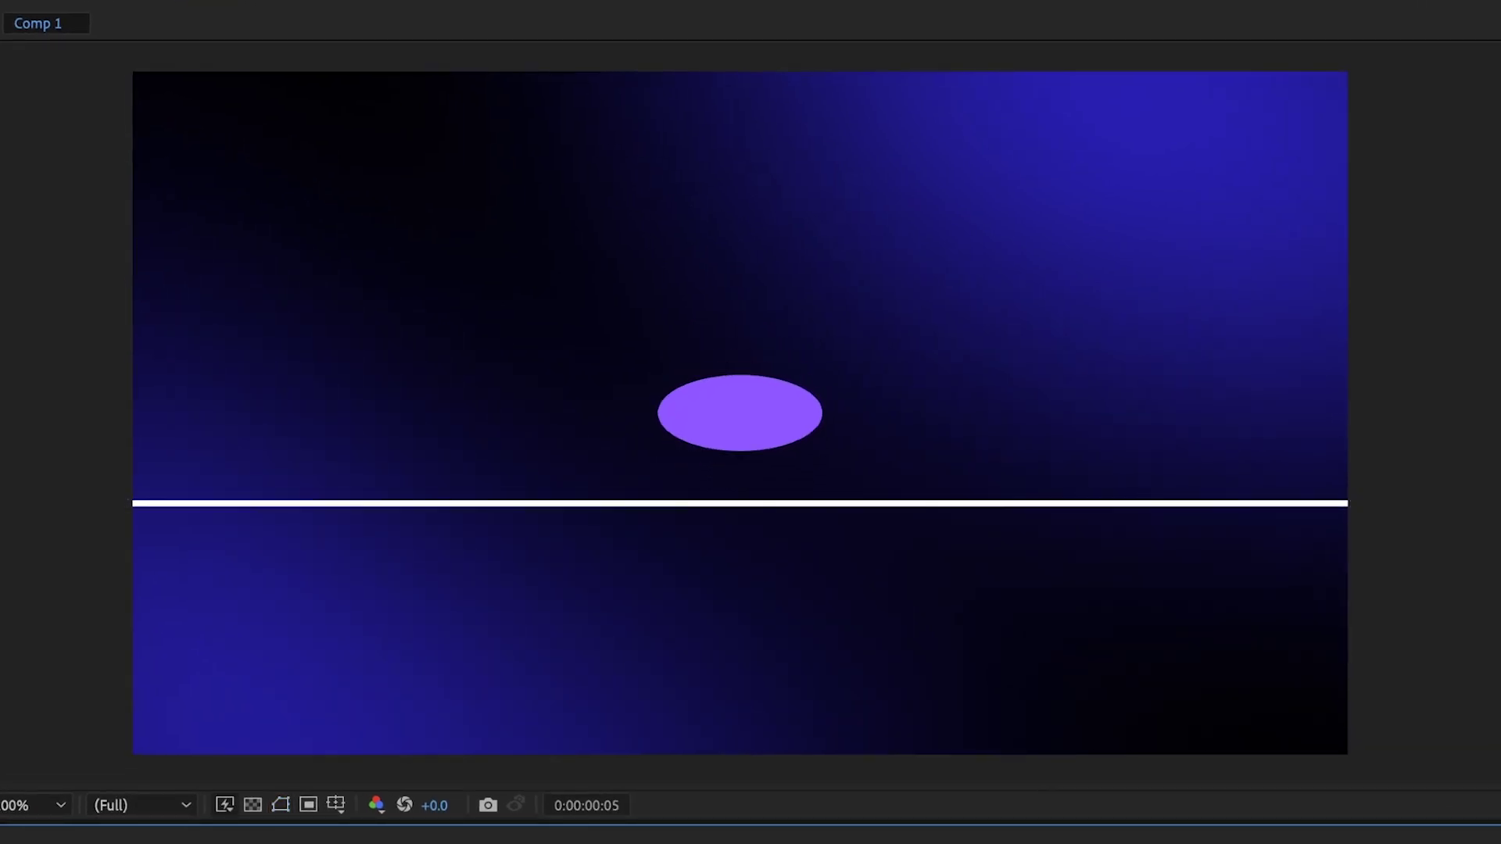
- Step back one frame to check the circle's squash against the new white ground line
{"action": "key", "text": "Page_Up"}
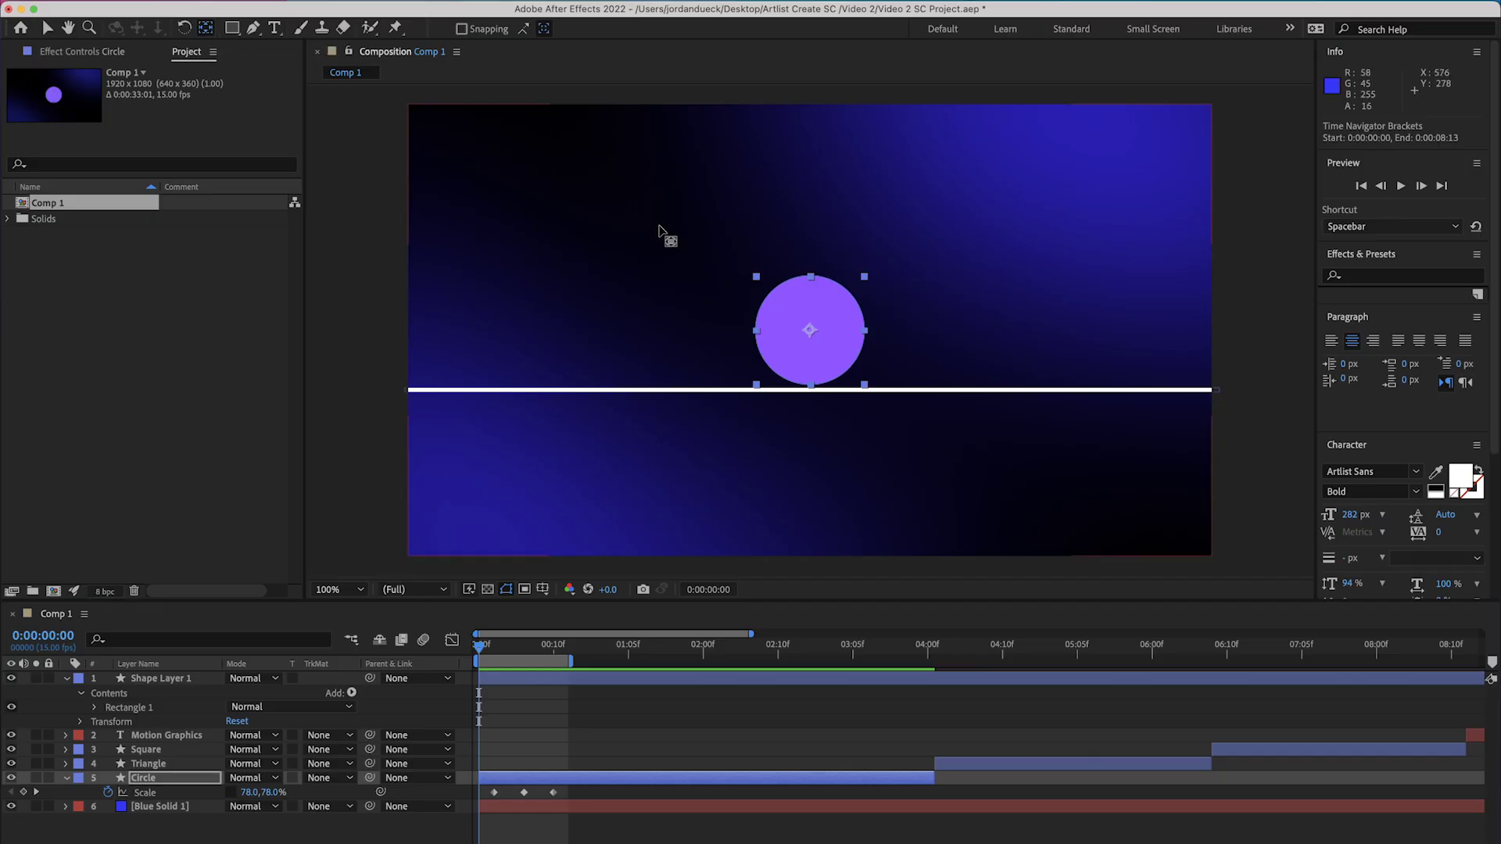
- Snap the Circle's anchor point to its bottom edge so Position reads 960.0,675.0
{"action": "left_click_drag", "start_coordinate": [810, 334], "coordinate": [811, 390]}
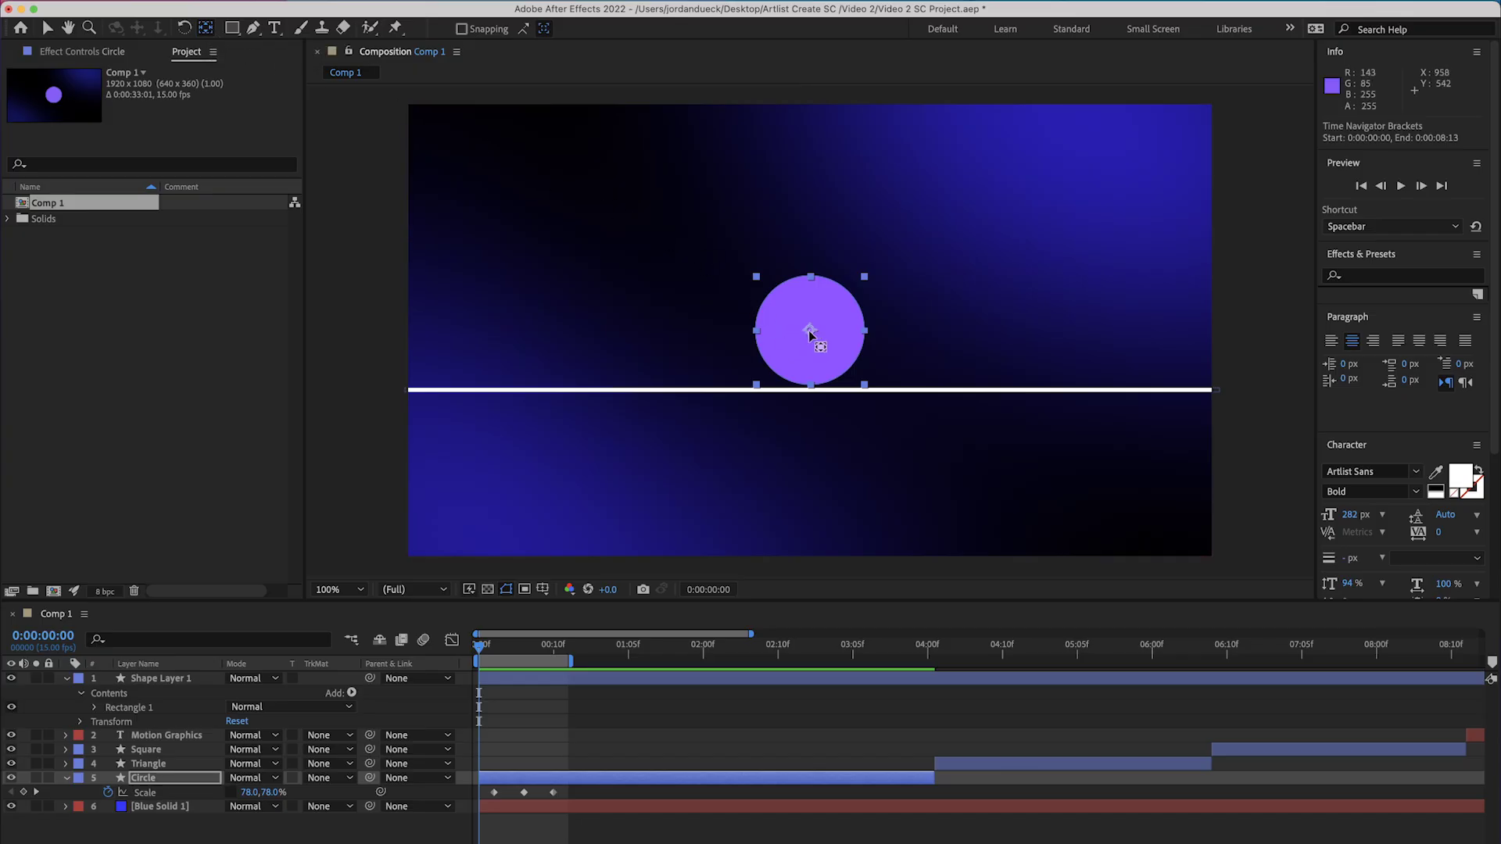
{"action": "left_click_drag", "start_coordinate": [810, 334], "coordinate": [810, 388]}
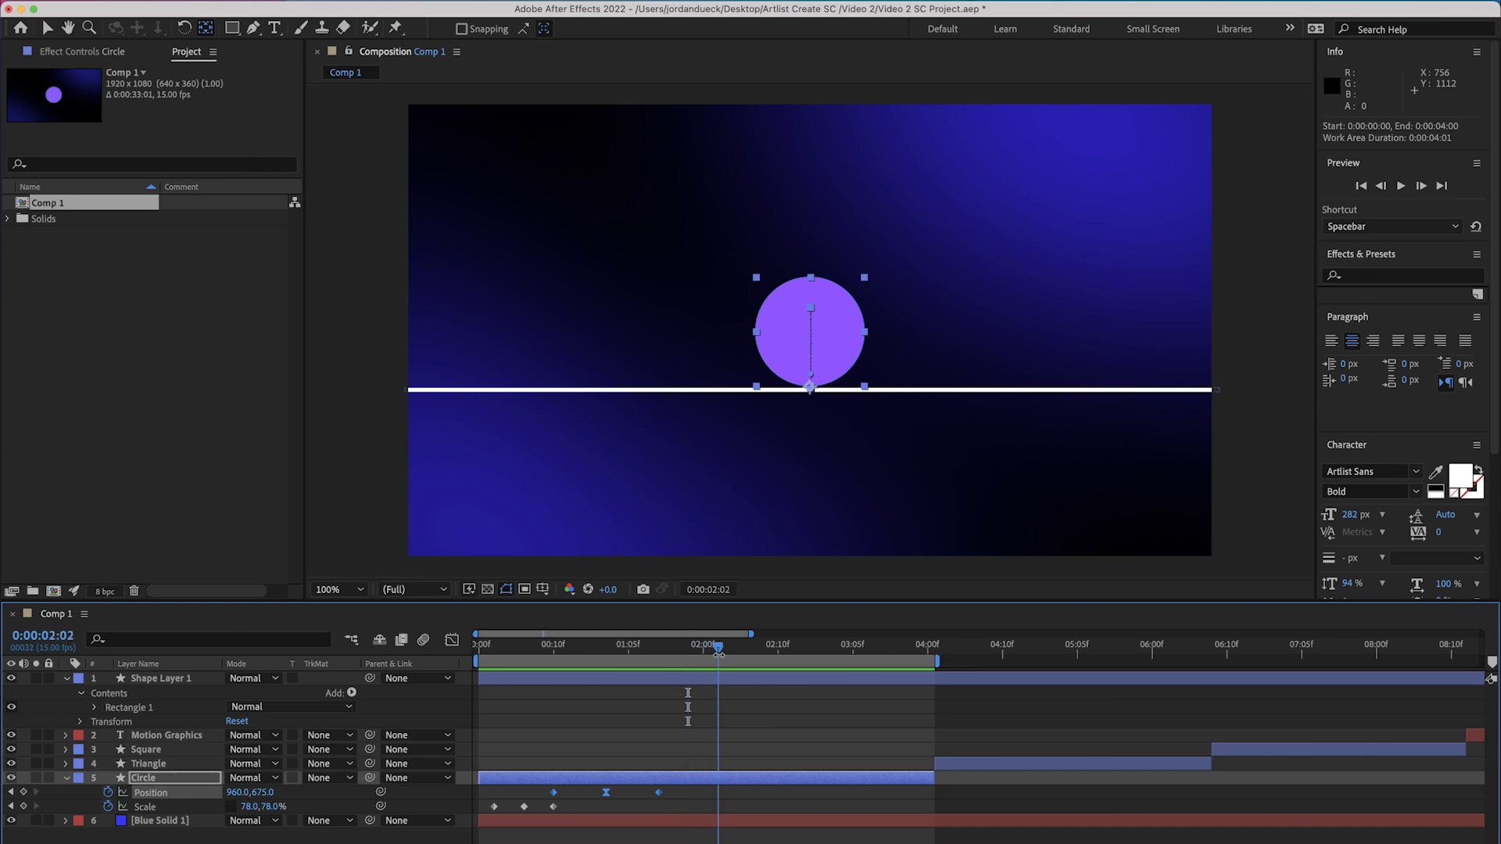
- Paste the bounce Position keyframes at 2:02 and raise the circle higher at 2:09
{"action": "key", "text": "cmd+v"}
{"action": "left_click_drag", "start_coordinate": [718, 653], "coordinate": [770, 649]}
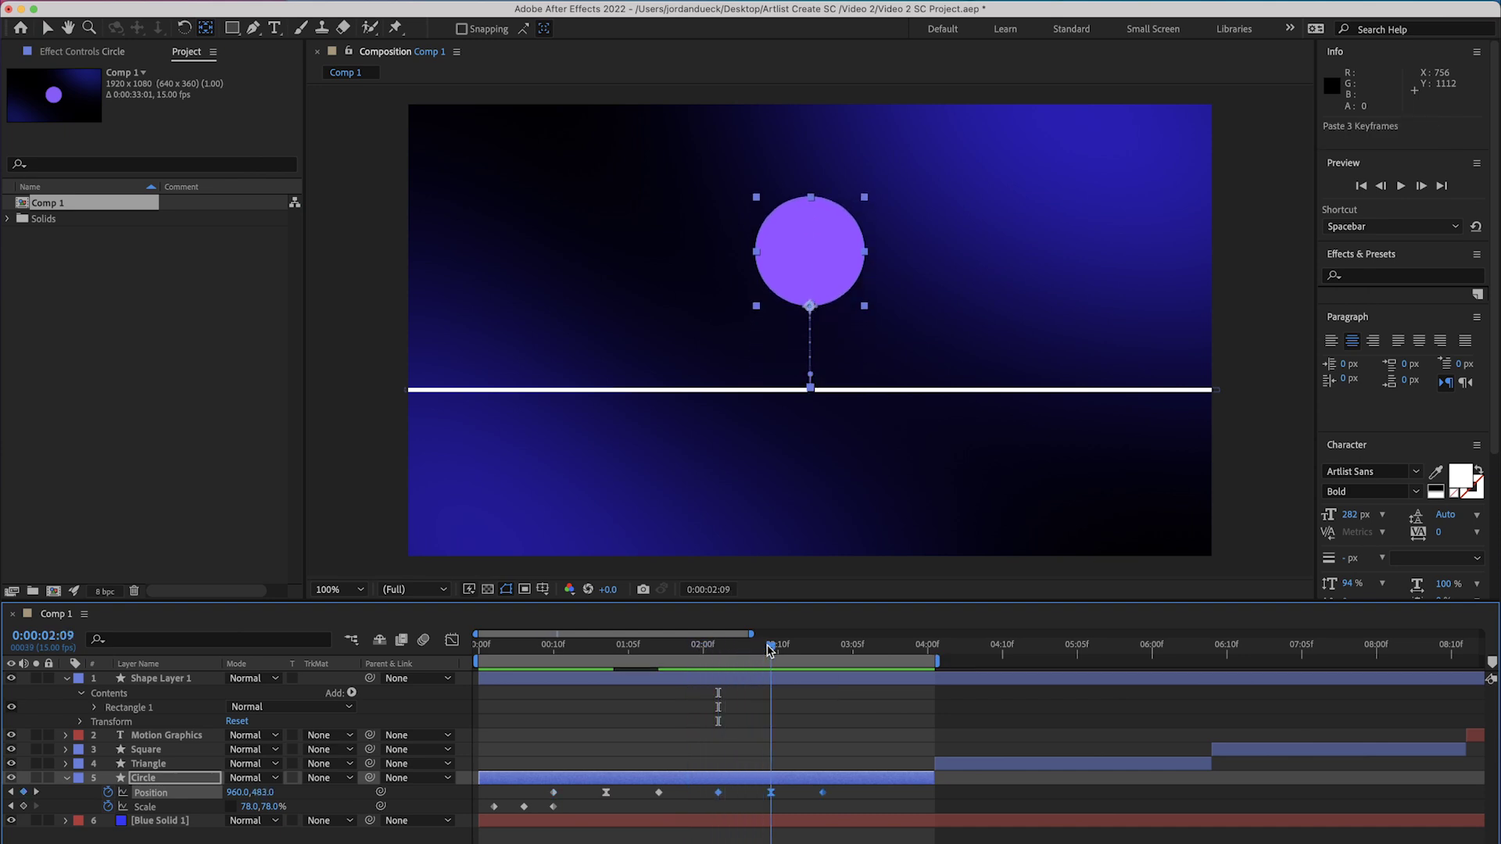
{"action": "left_click_drag", "start_coordinate": [270, 795], "coordinate": [180, 801]}
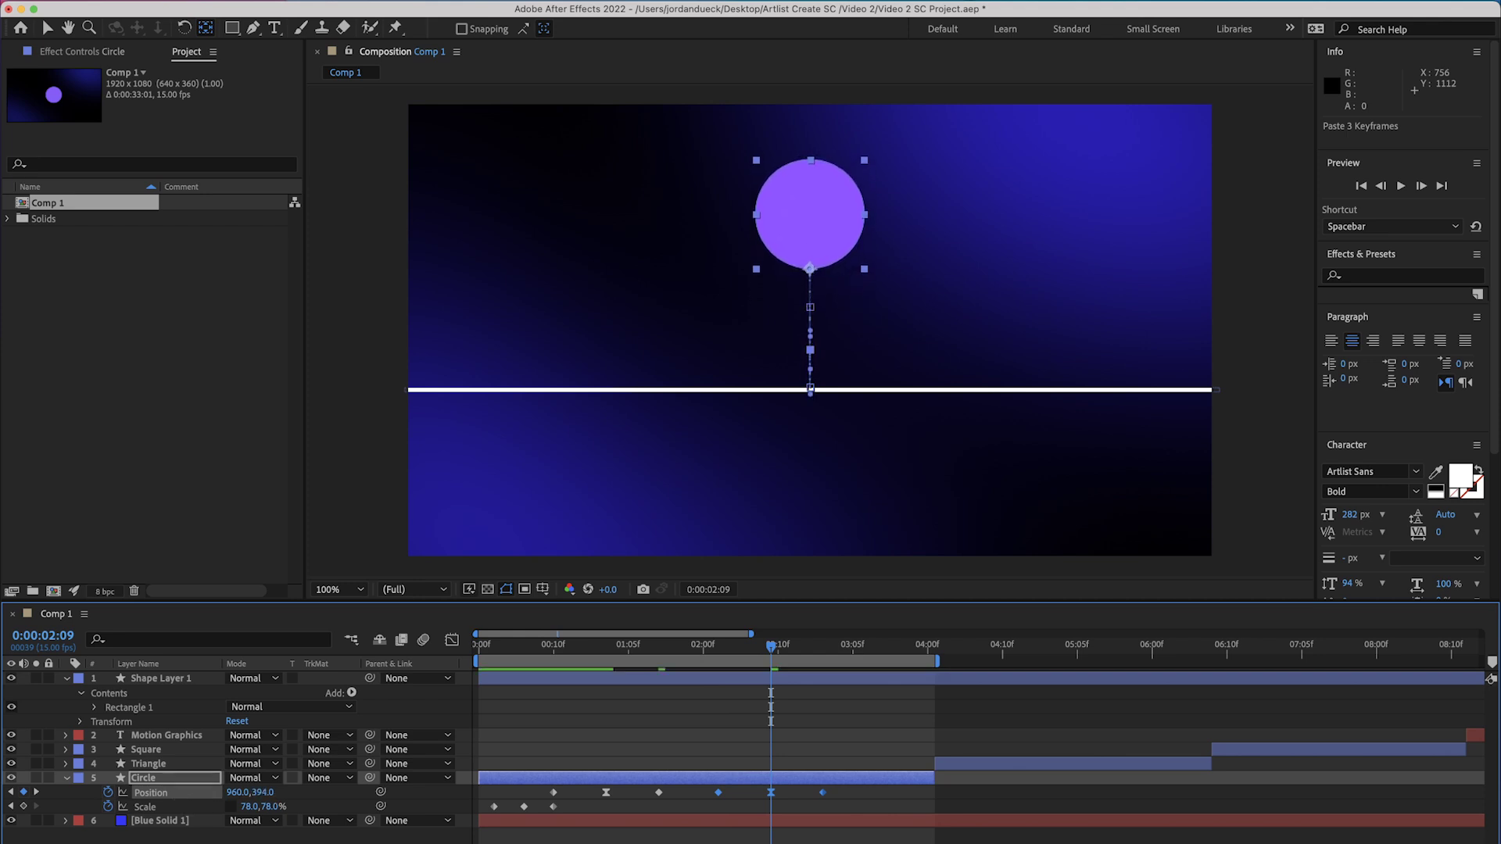
- Stretch the circle into a tall oval at 0:14 and make it round again at 1:02
{"action": "left_click_drag", "start_coordinate": [520, 654], "coordinate": [584, 651]}
{"action": "mouse_move", "coordinate": [252, 811]}
{"action": "left_mouse_down"}
{"action": "mouse_move", "coordinate": [234, 813]}
{"action": "mouse_move", "coordinate": [274, 809]}
{"action": "left_mouse_up"}
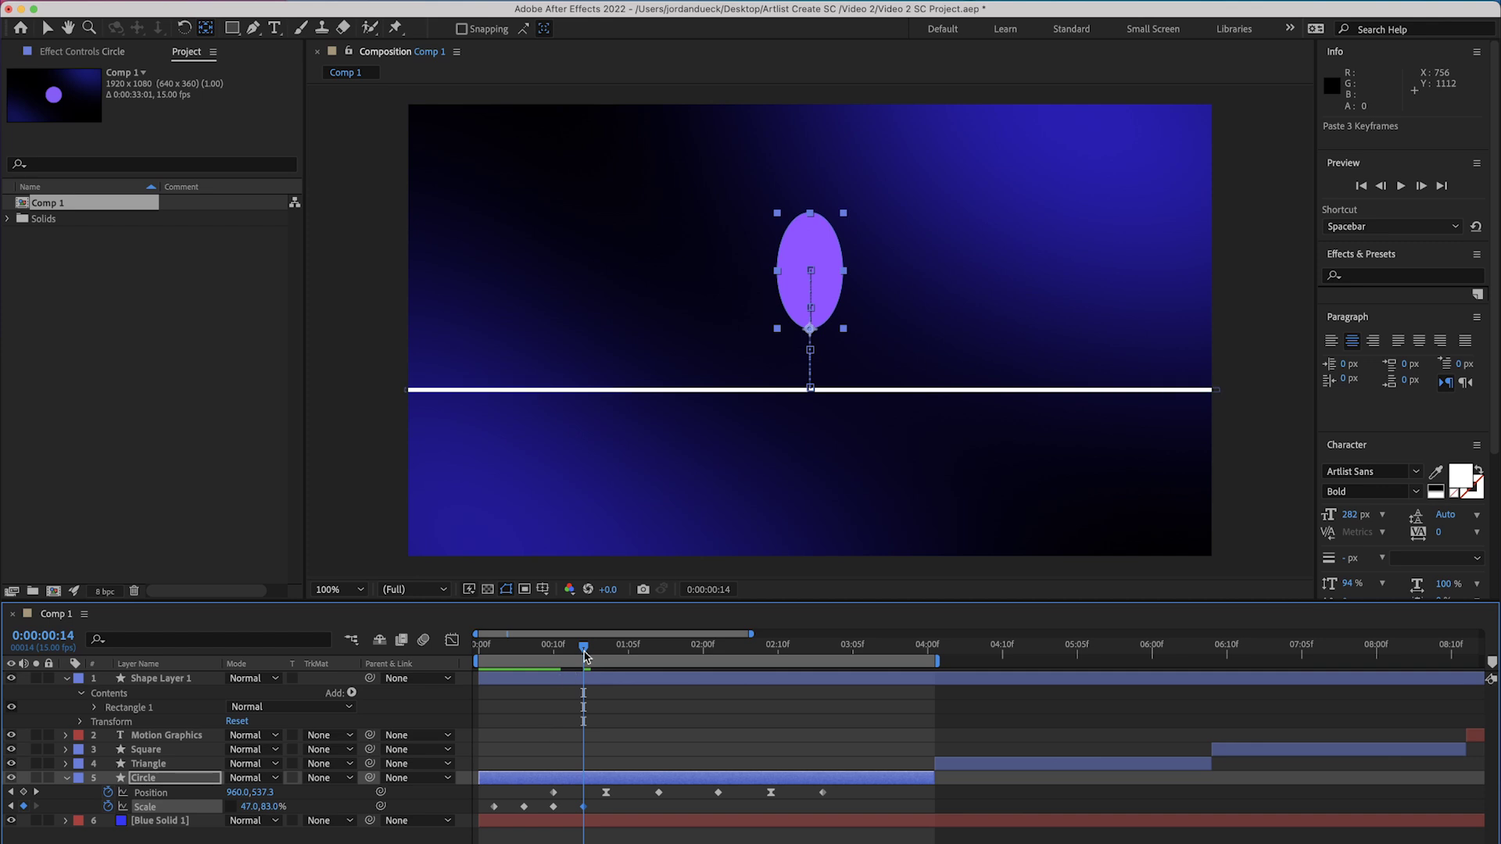
{"action": "left_click_drag", "start_coordinate": [585, 655], "coordinate": [608, 654]}
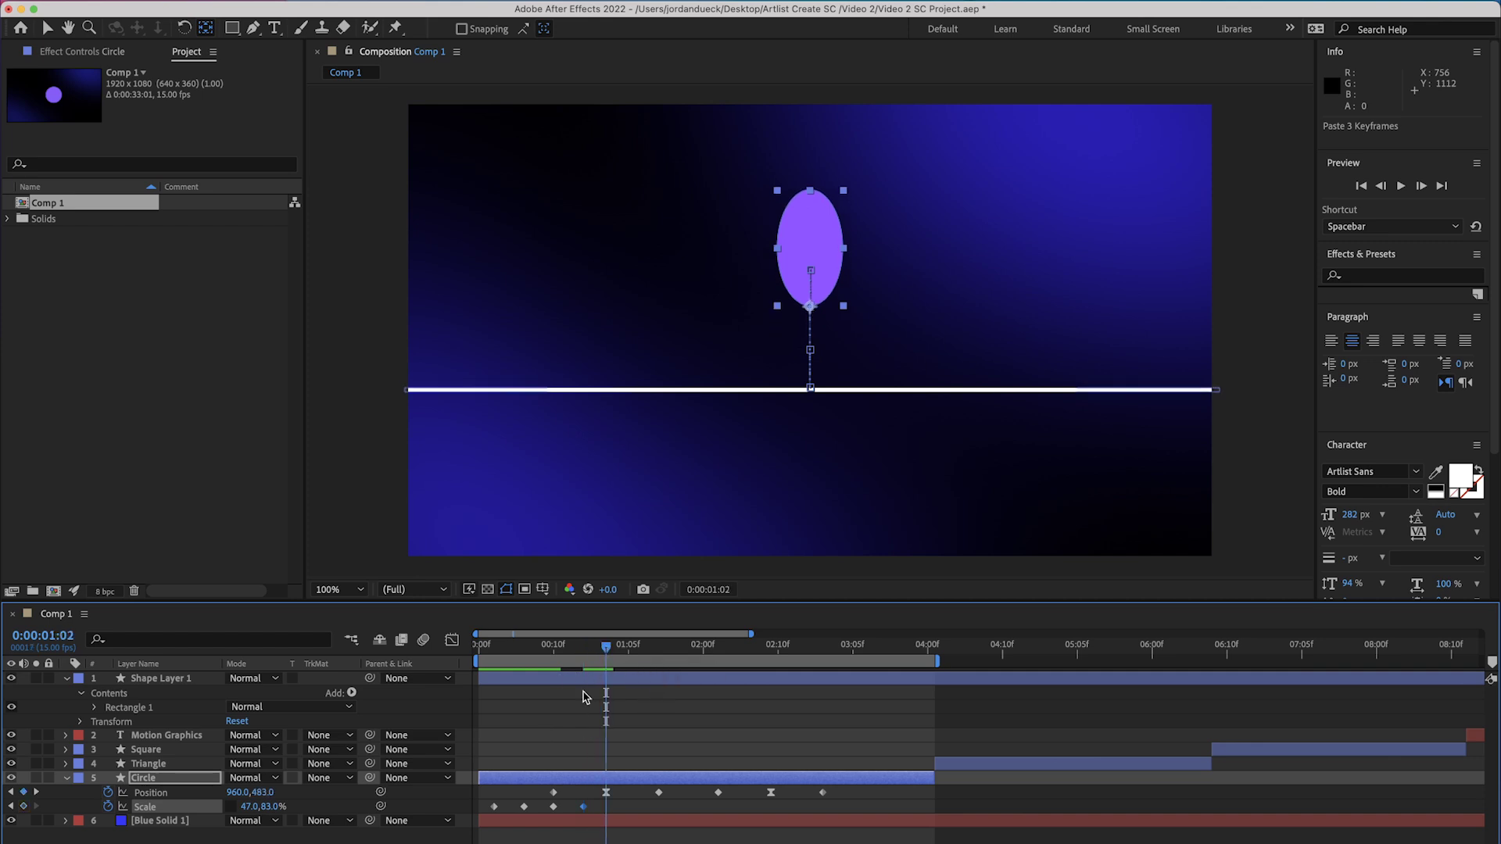
{"action": "left_click_drag", "start_coordinate": [554, 806], "coordinate": [579, 809]}
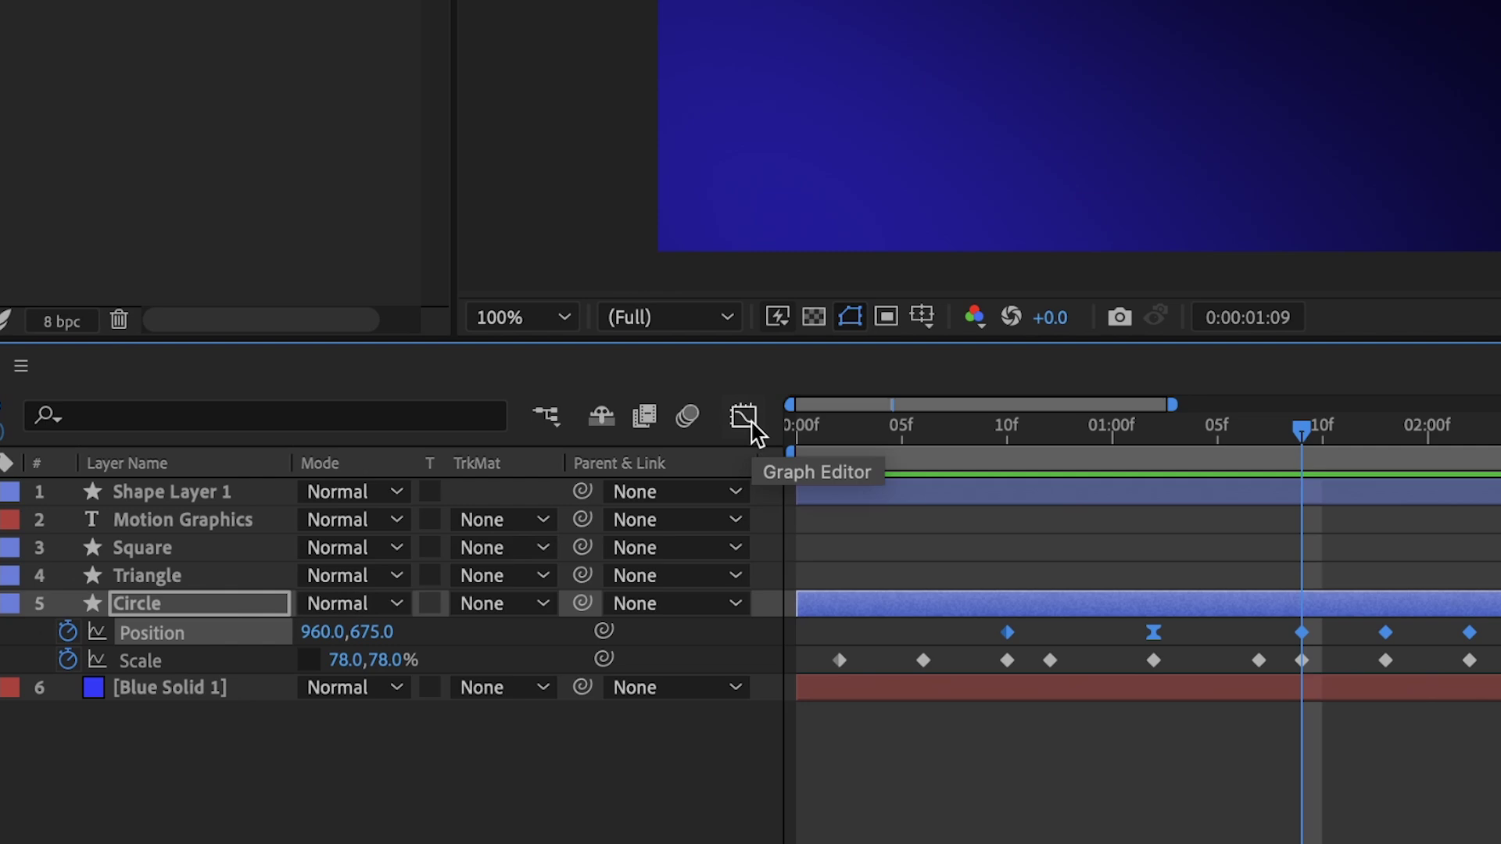
- Show the Circle's Position speed graph in the Graph Editor and check its display options
{"action": "left_click", "coordinate": [743, 416]}
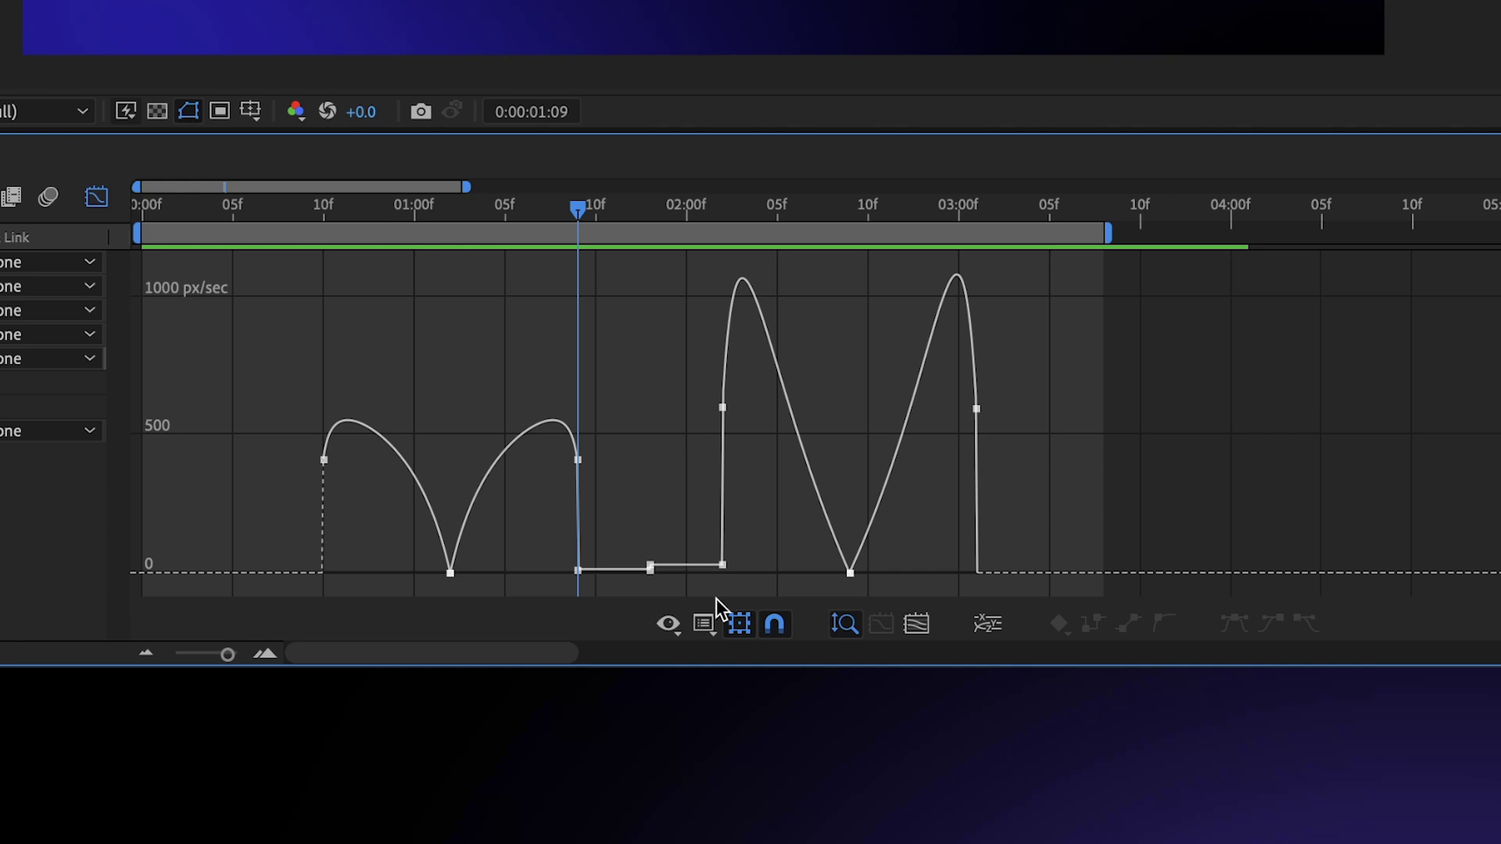
{"action": "left_click", "coordinate": [704, 624]}
- Keep the speed graph displayed and scrub through the first bounce to locate its peak
{"action": "left_click", "coordinate": [701, 628]}
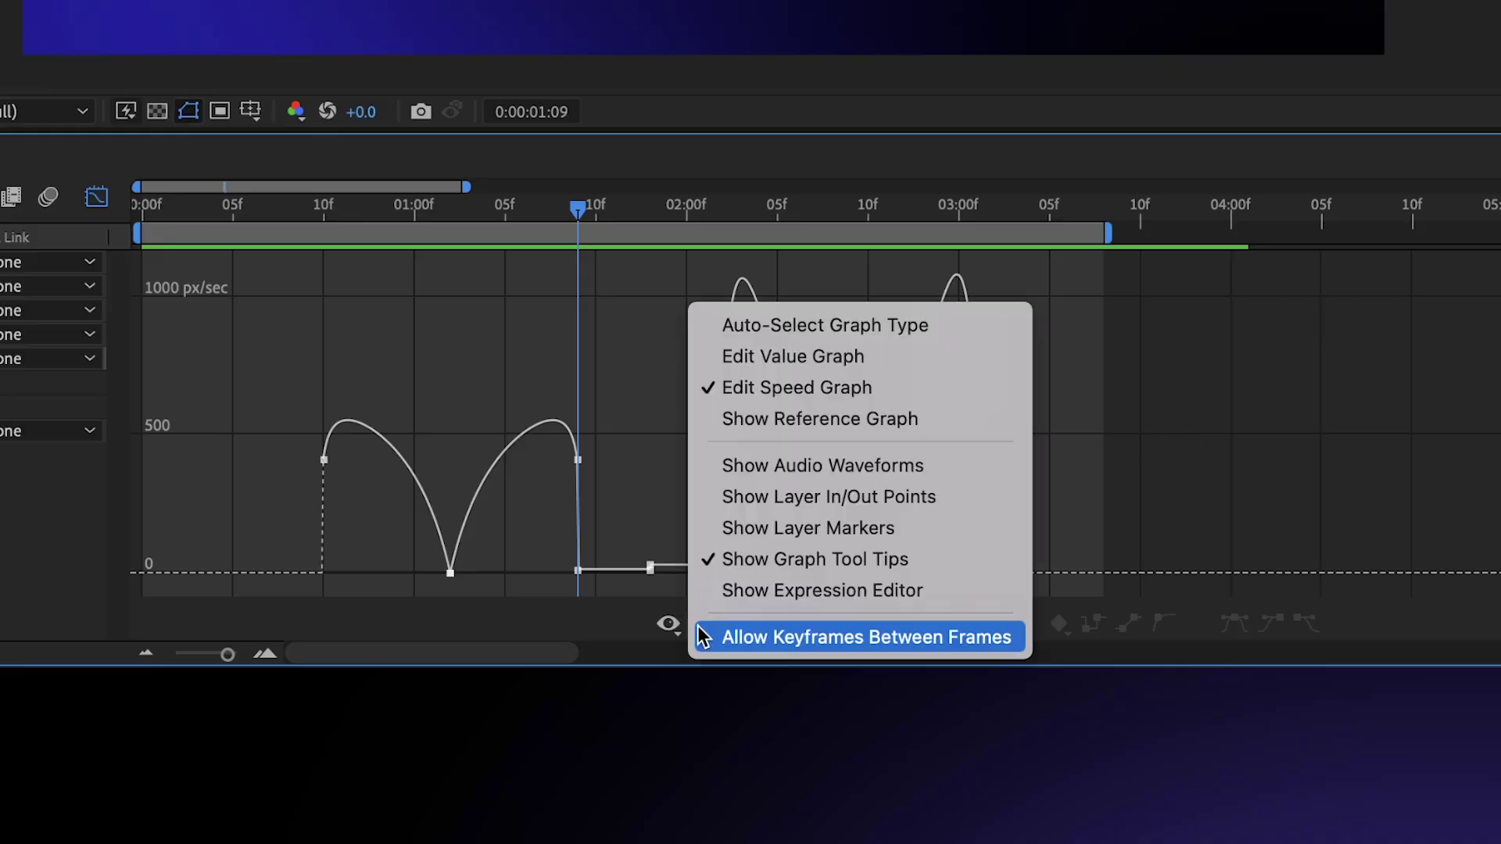
{"action": "left_click", "coordinate": [913, 387]}
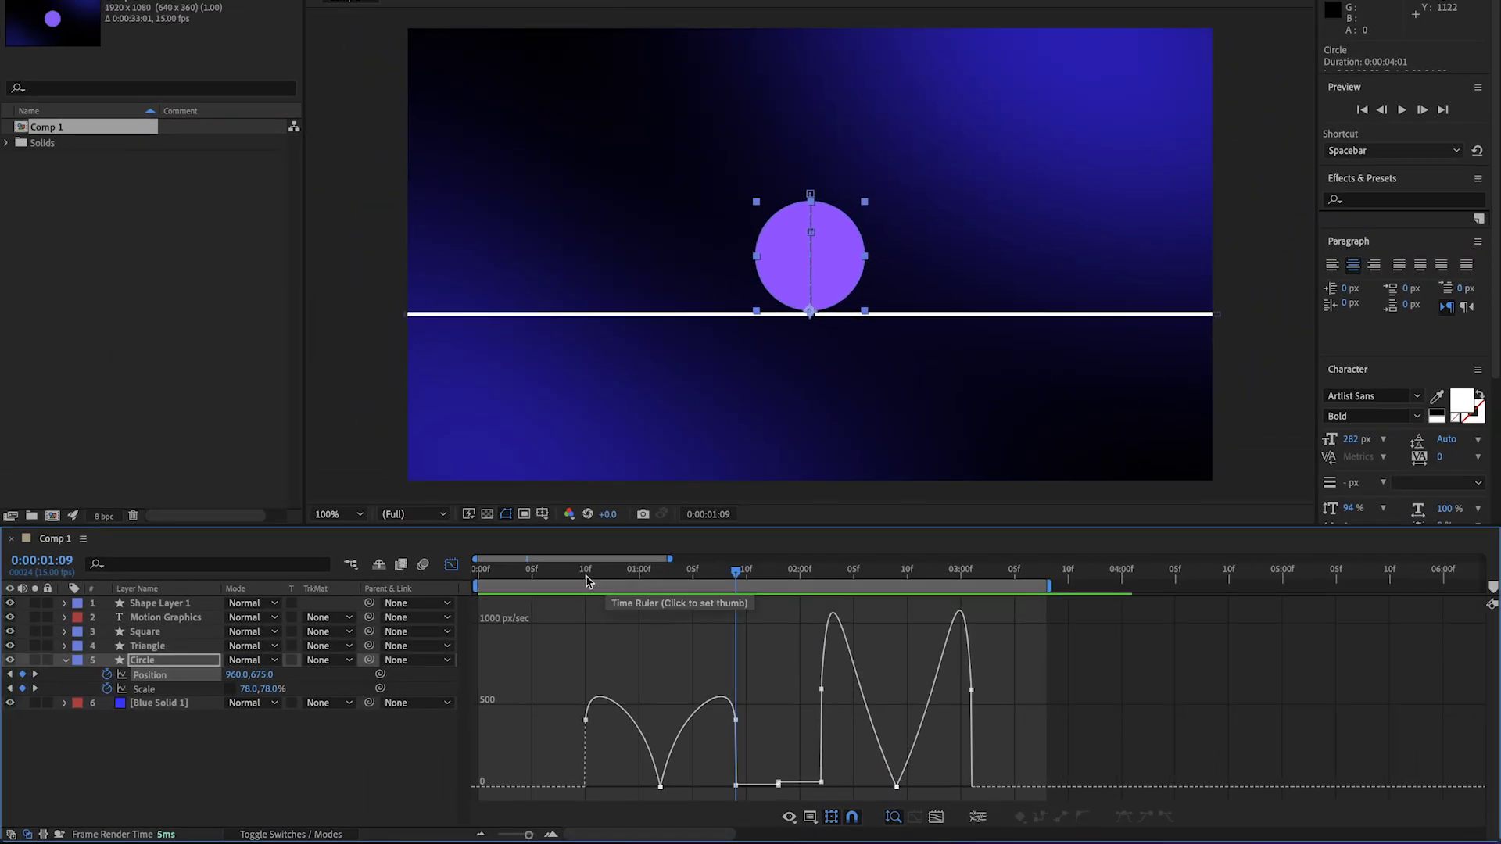
{"action": "left_click", "coordinate": [585, 577]}
{"action": "left_click_drag", "start_coordinate": [582, 577], "coordinate": [661, 590]}
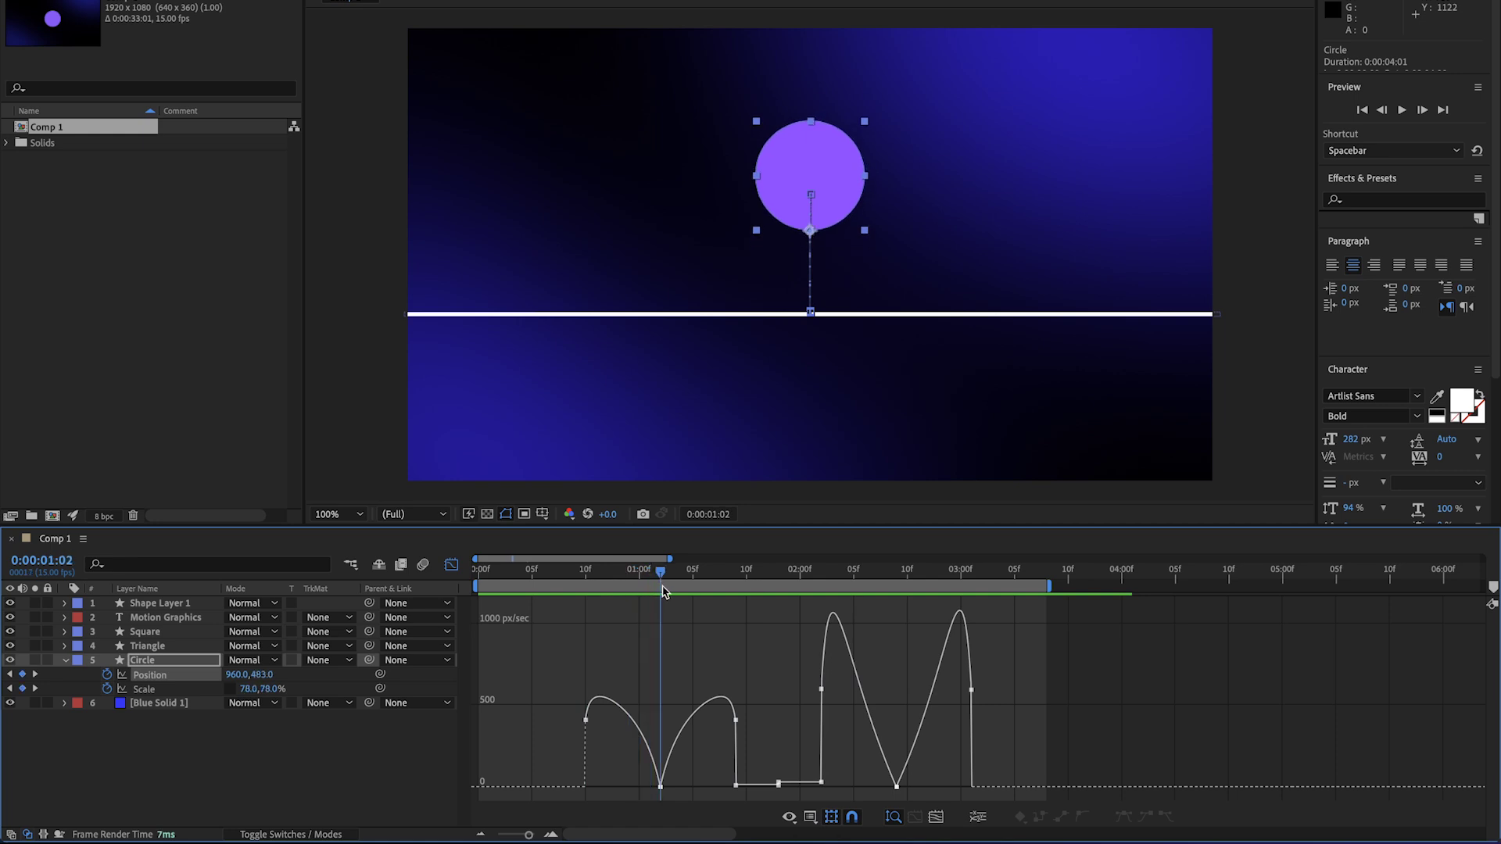
{"action": "mouse_move", "coordinate": [665, 592]}
{"action": "left_mouse_down"}
{"action": "mouse_move", "coordinate": [735, 596]}
{"action": "mouse_move", "coordinate": [620, 599]}
{"action": "mouse_move", "coordinate": [659, 603]}
{"action": "left_mouse_up"}
{"action": "key", "text": "equal"}
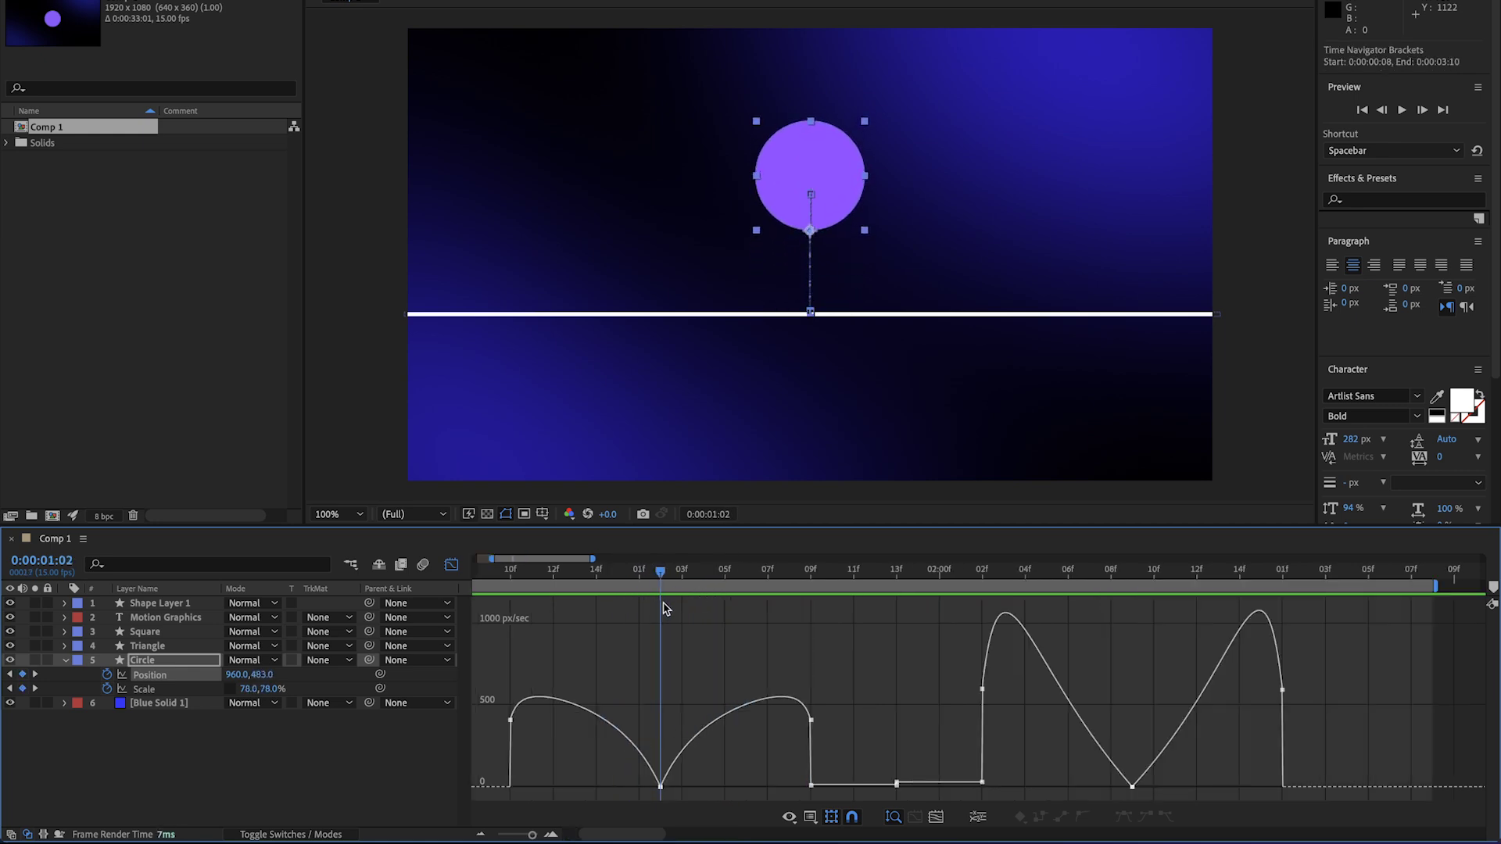
- Drag the 1:02 keyframe's influence handle out to about 58.59% and preview the eased bounce
{"action": "left_click", "coordinate": [660, 786]}
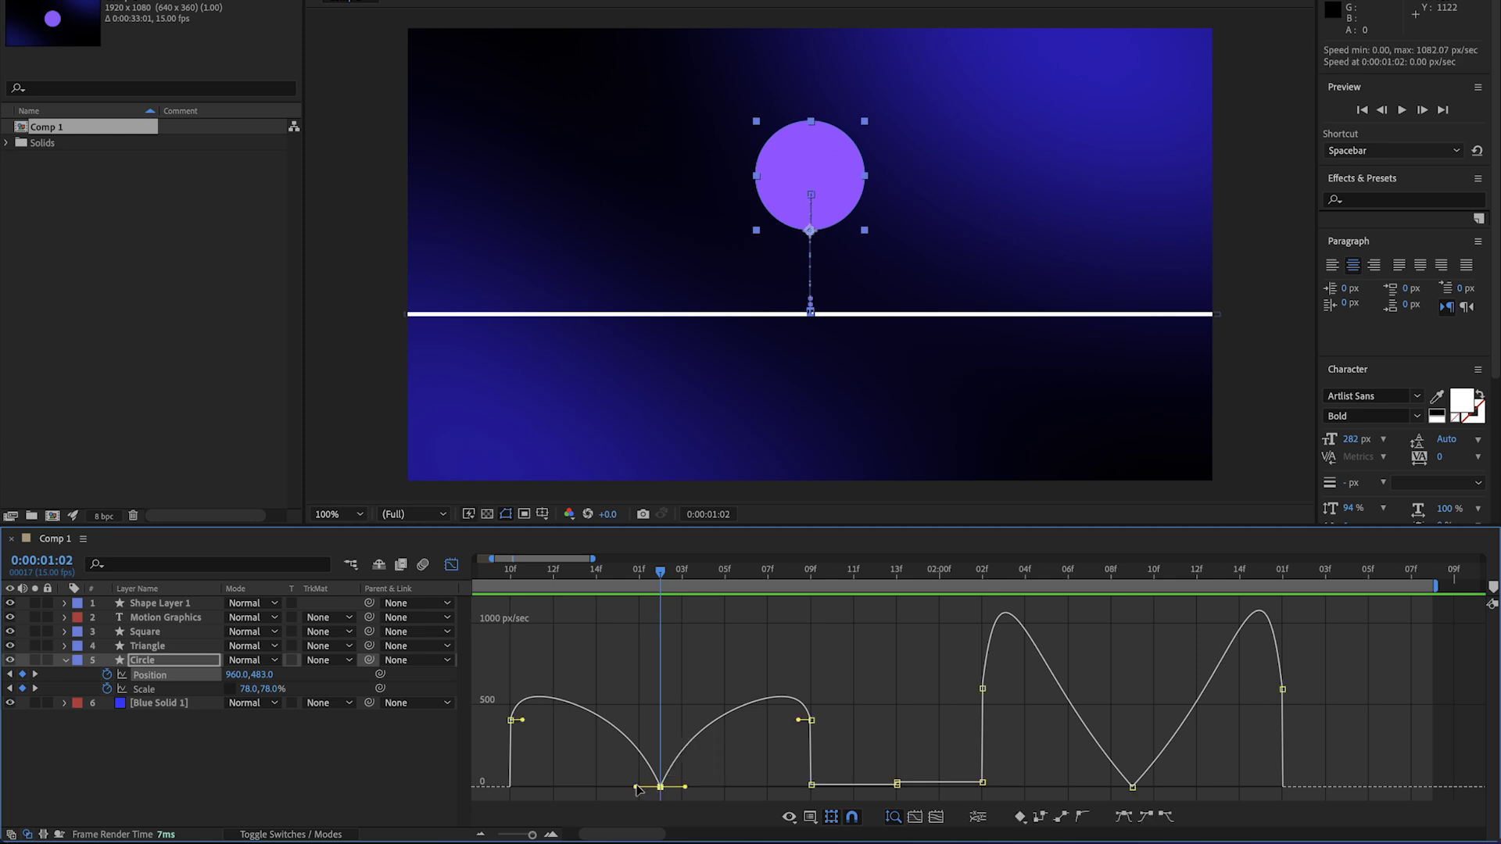
{"action": "left_click_drag", "start_coordinate": [633, 788], "coordinate": [708, 792]}
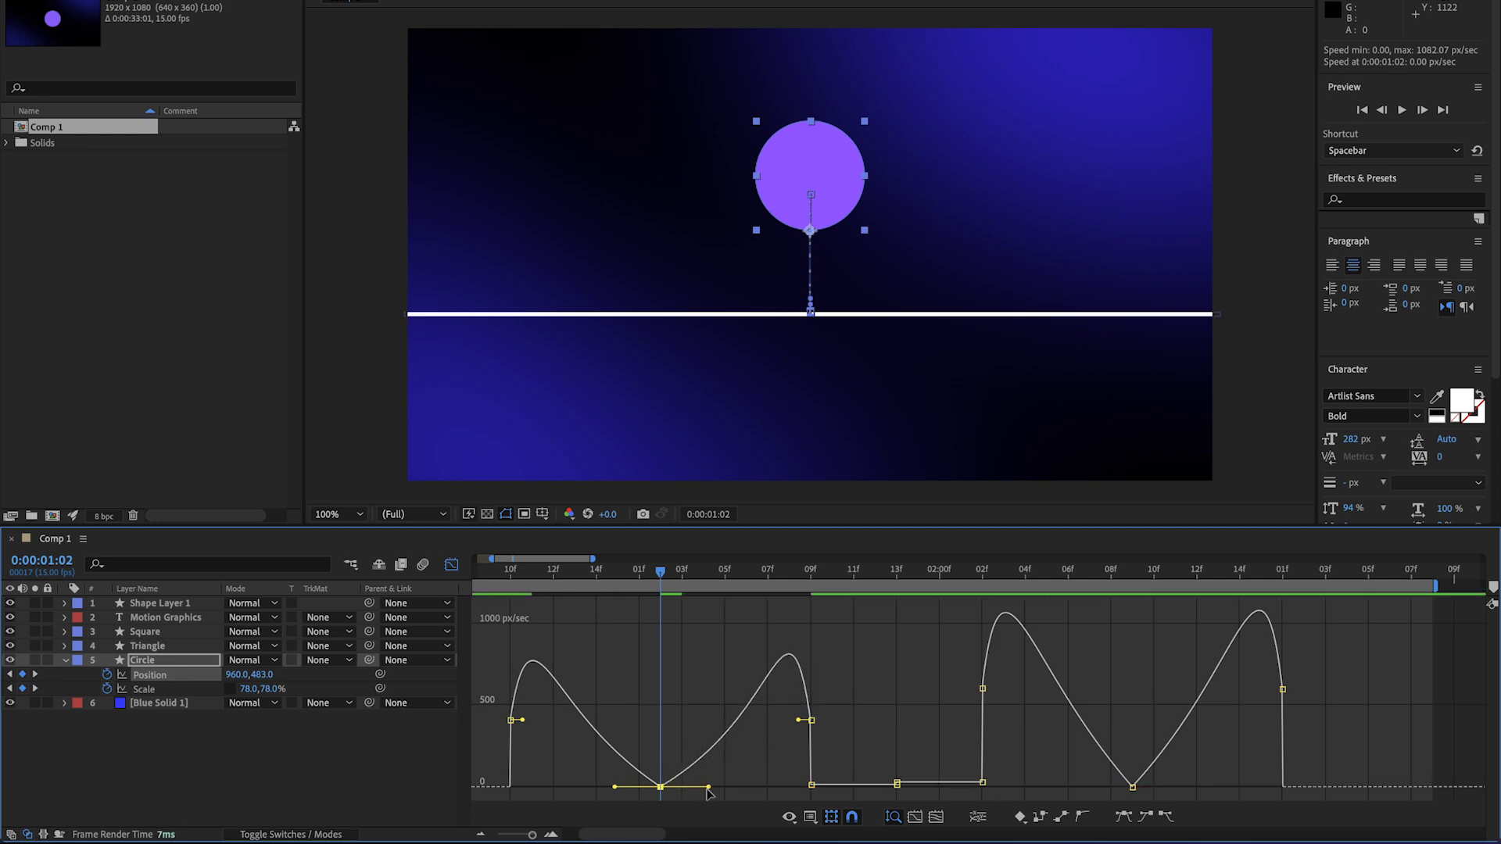
{"action": "key", "text": "space"}
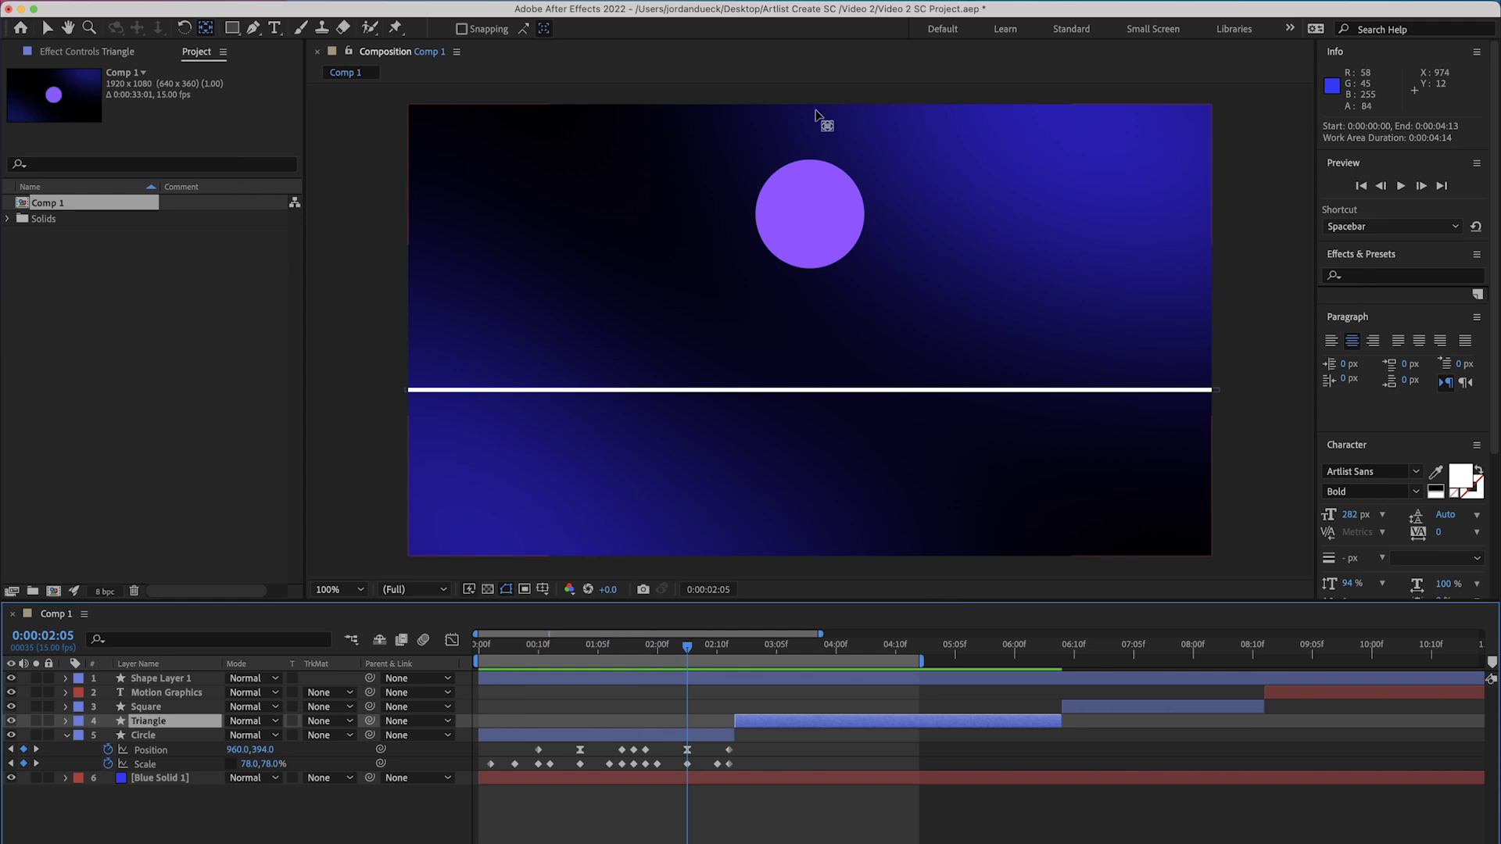
{"action": "left_click", "coordinate": [810, 202]}
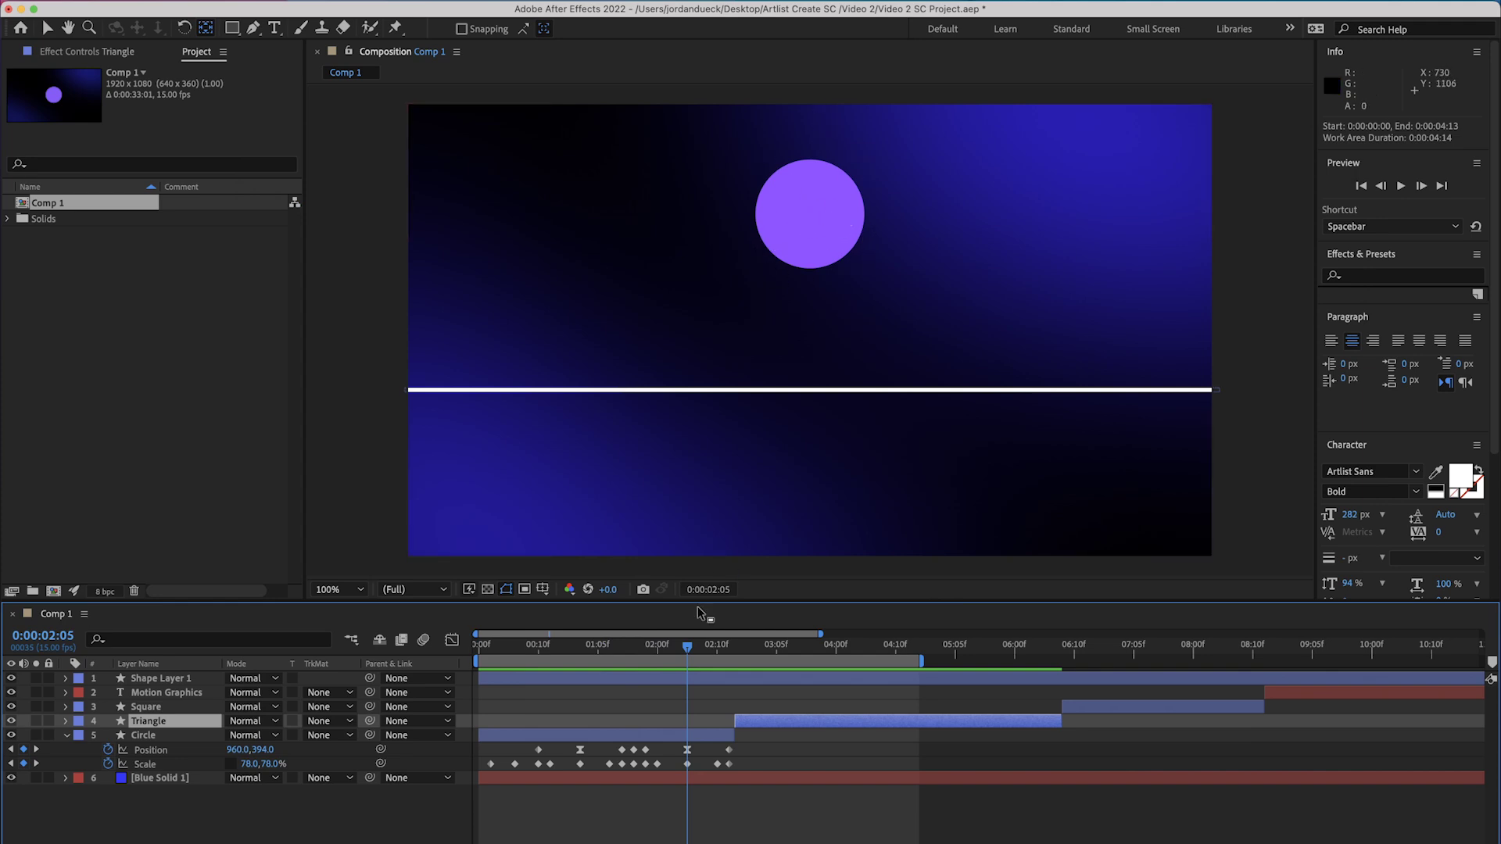
{"action": "key", "text": "space"}
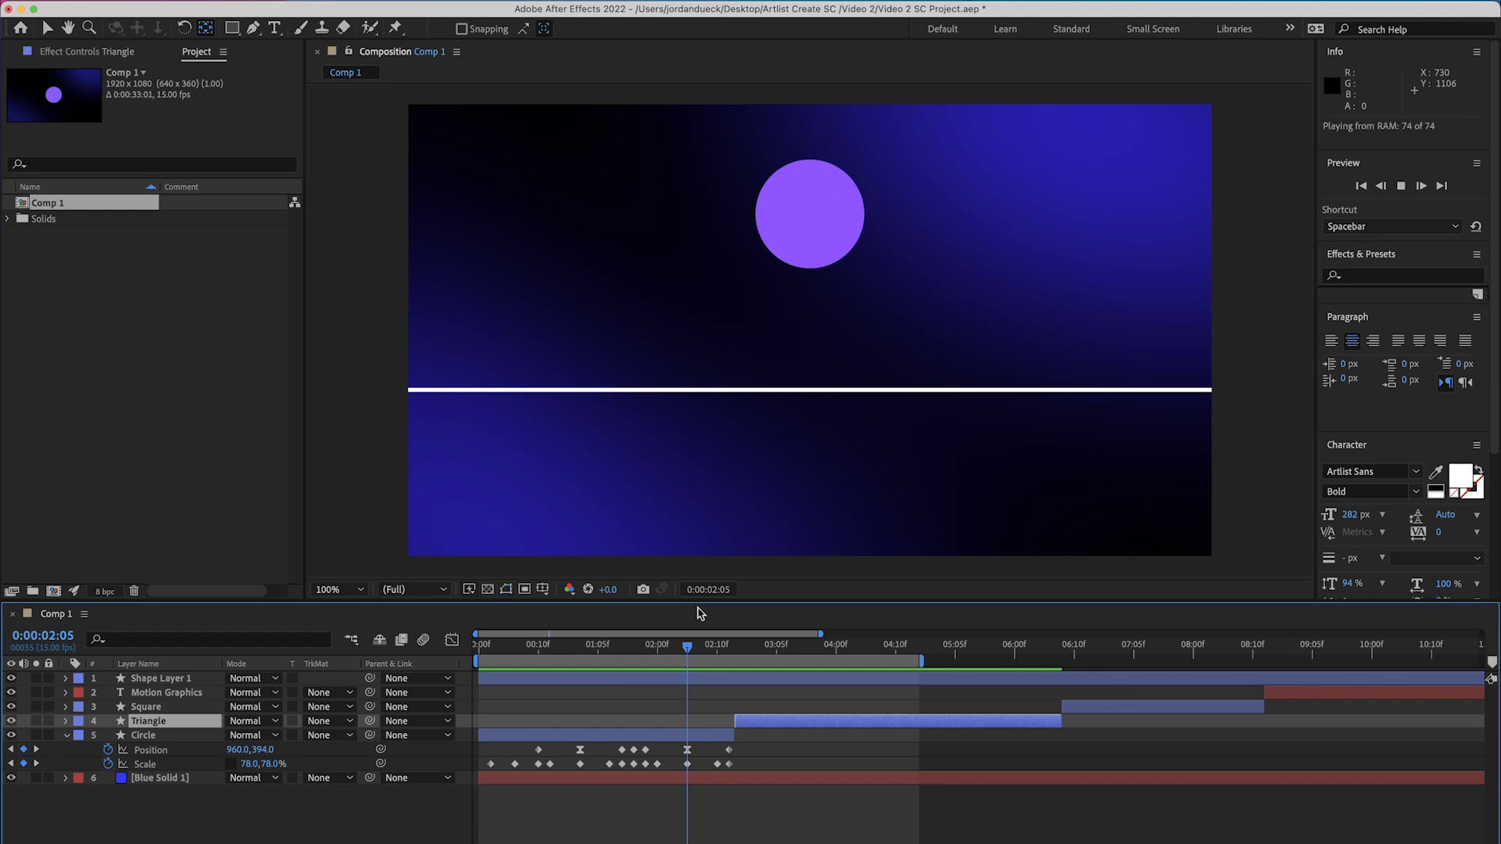
{"action": "left_click", "coordinate": [779, 356]}
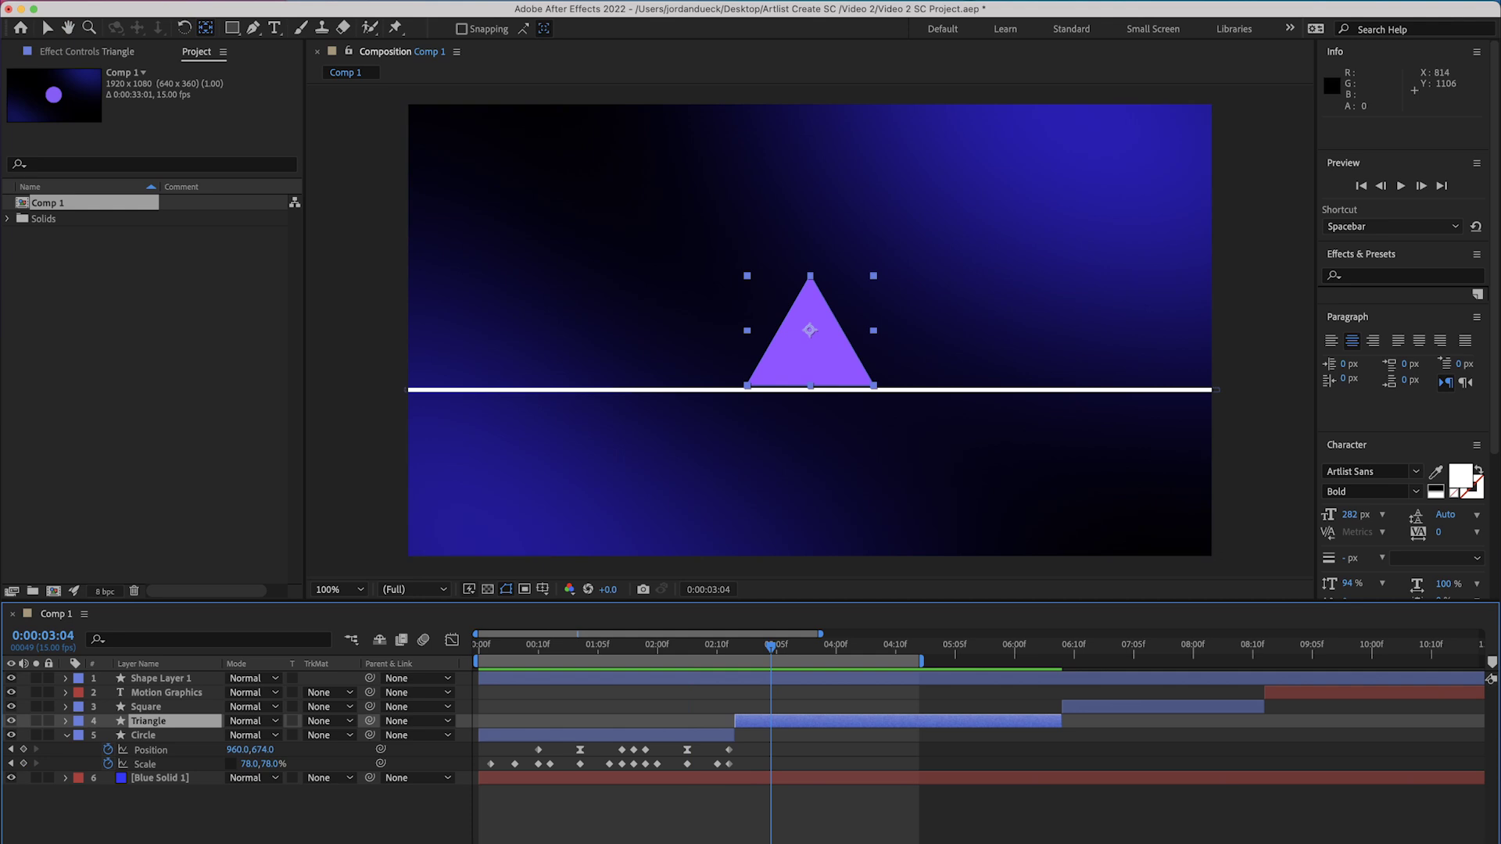
{"action": "left_click_drag", "start_coordinate": [729, 650], "coordinate": [741, 653]}
- Reveal the Triangle's Rotation and set a 0x+0.0° keyframe at 0:00:02:13
{"action": "left_click", "coordinate": [757, 725]}
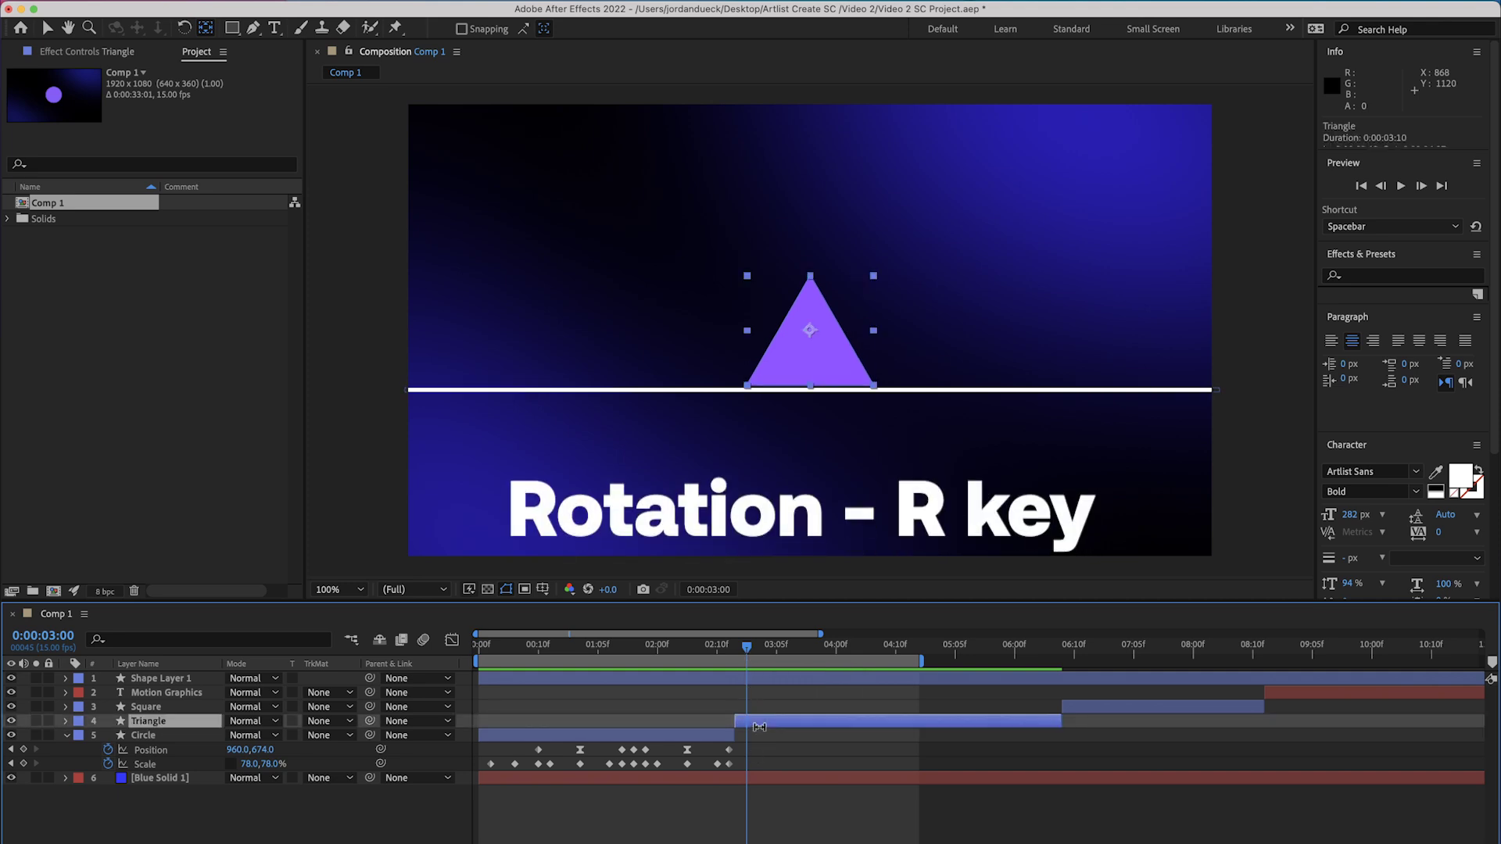
{"action": "key", "text": "r"}
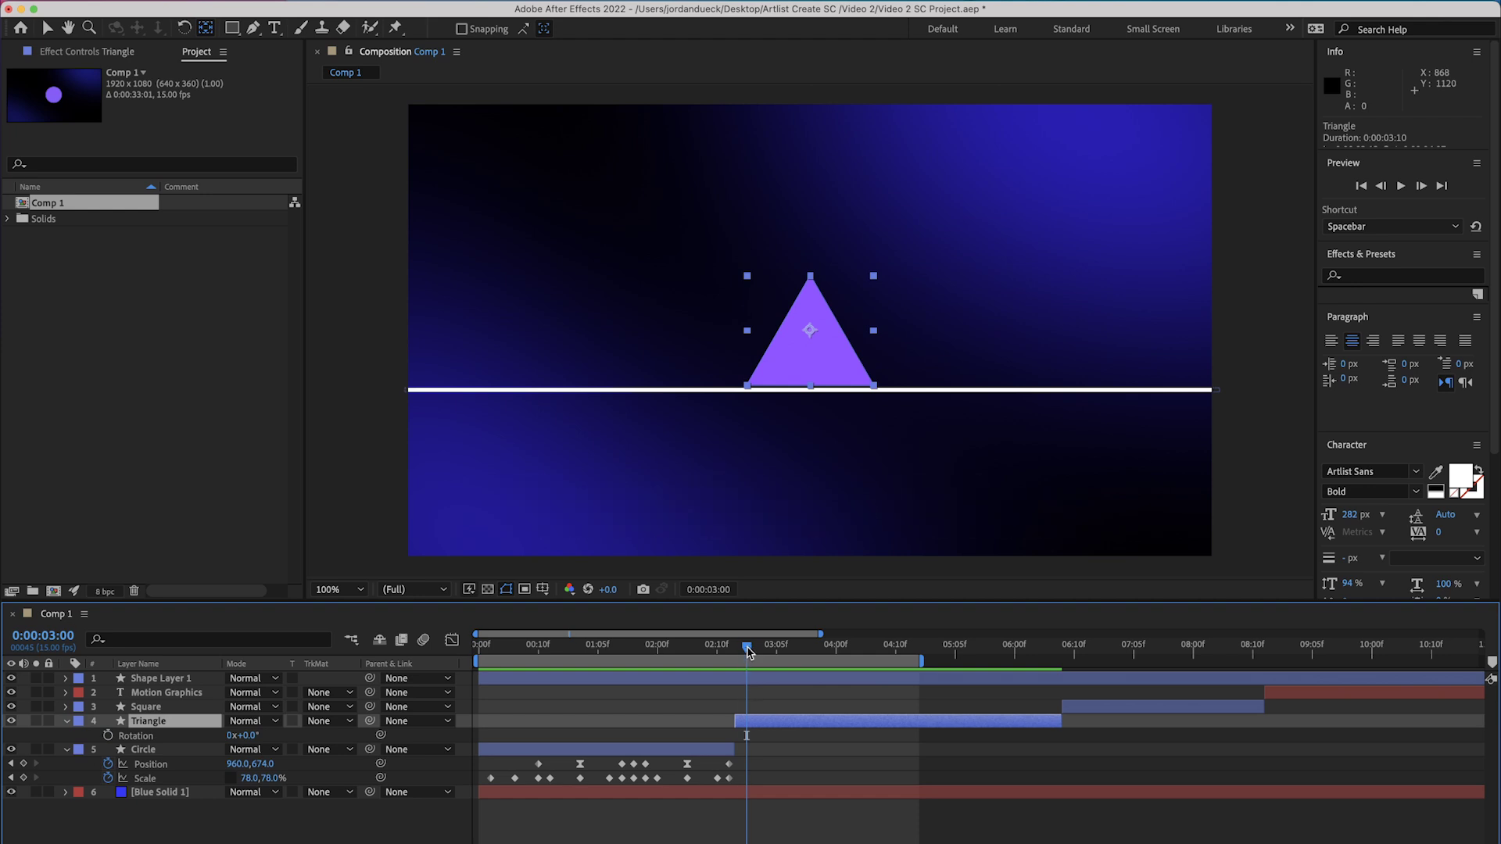
{"action": "left_click_drag", "start_coordinate": [739, 655], "coordinate": [742, 657]}
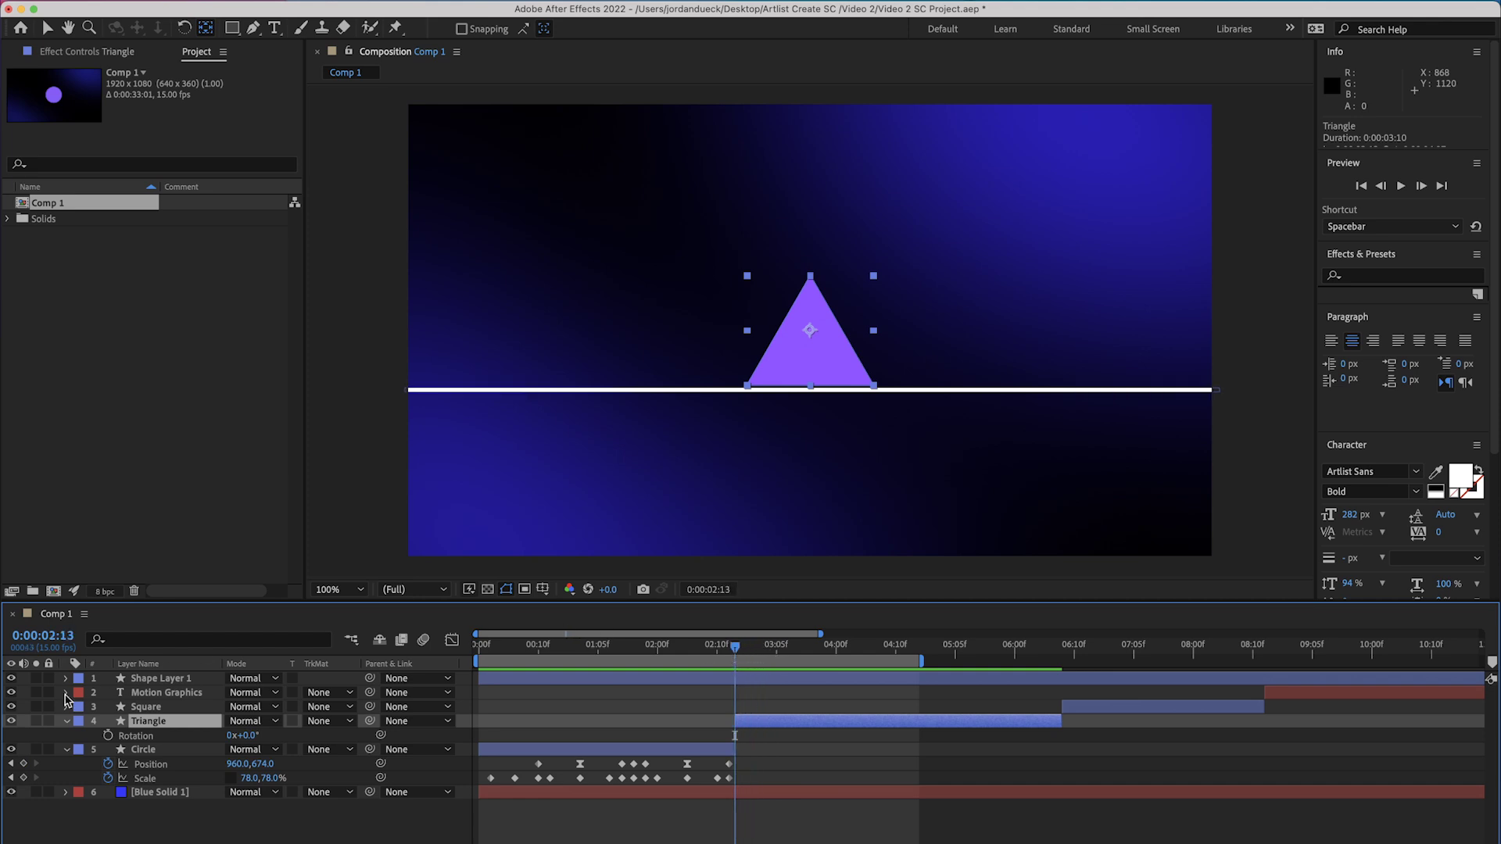
{"action": "left_click", "coordinate": [108, 736]}
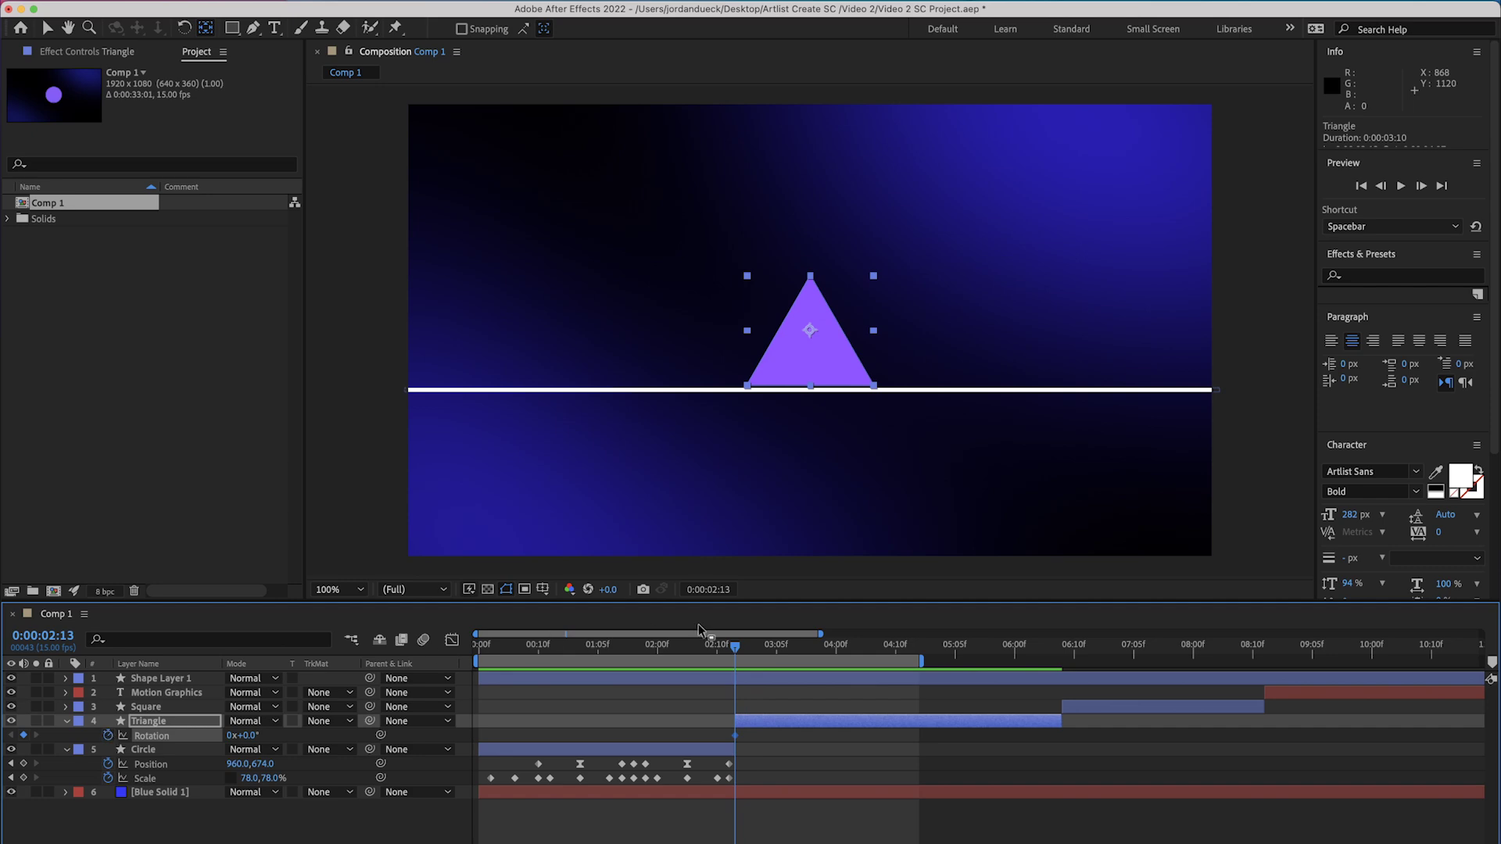
{"action": "left_click", "coordinate": [772, 649]}
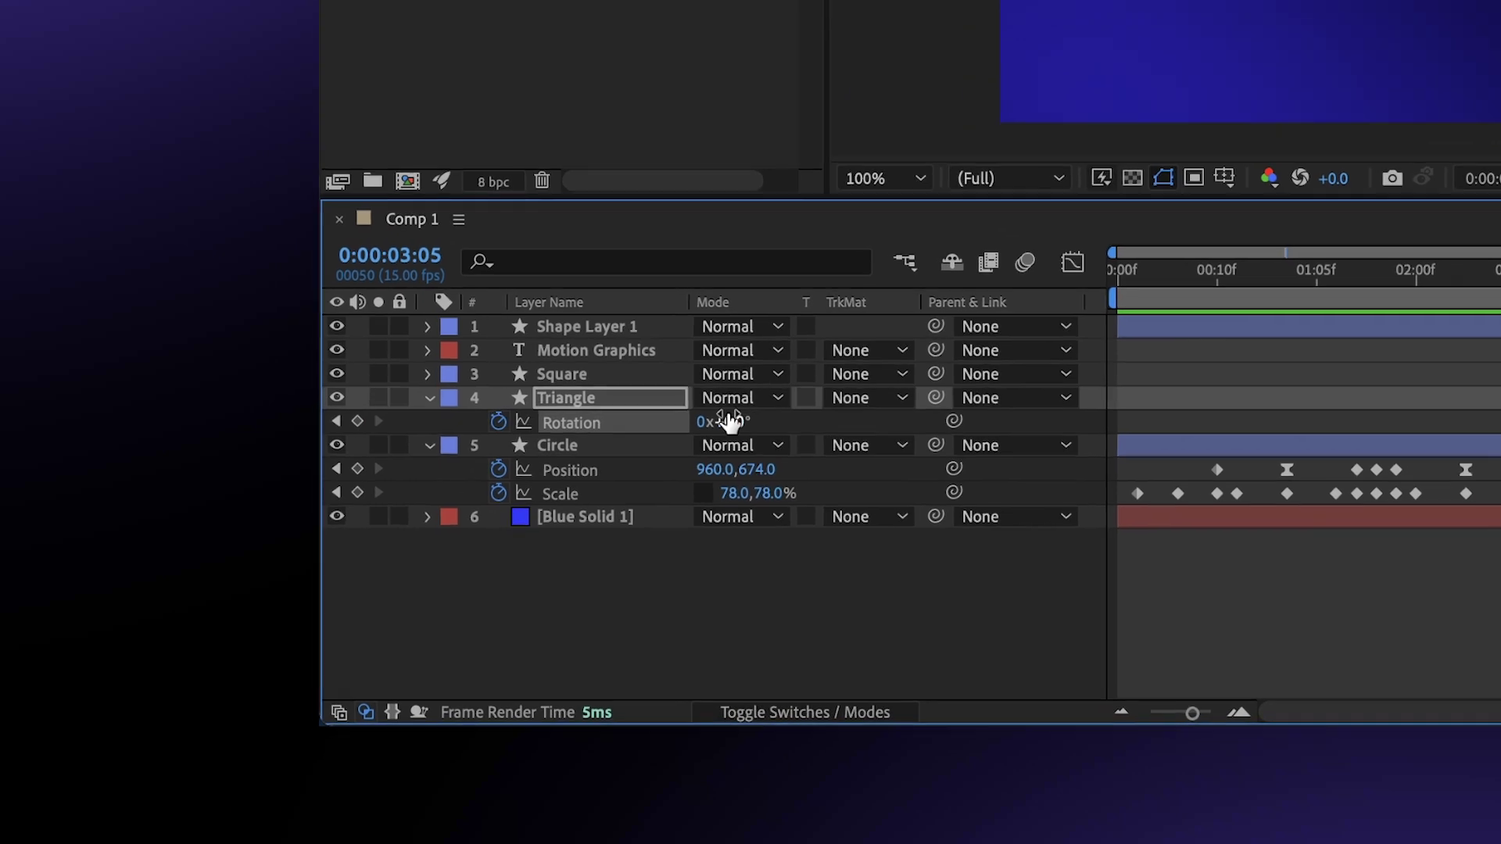
- Add a 1x+0.0° Rotation keyframe at 0:00:03:05 so the triangle spins one full turn
{"action": "left_click_drag", "start_coordinate": [730, 423], "coordinate": [793, 418]}
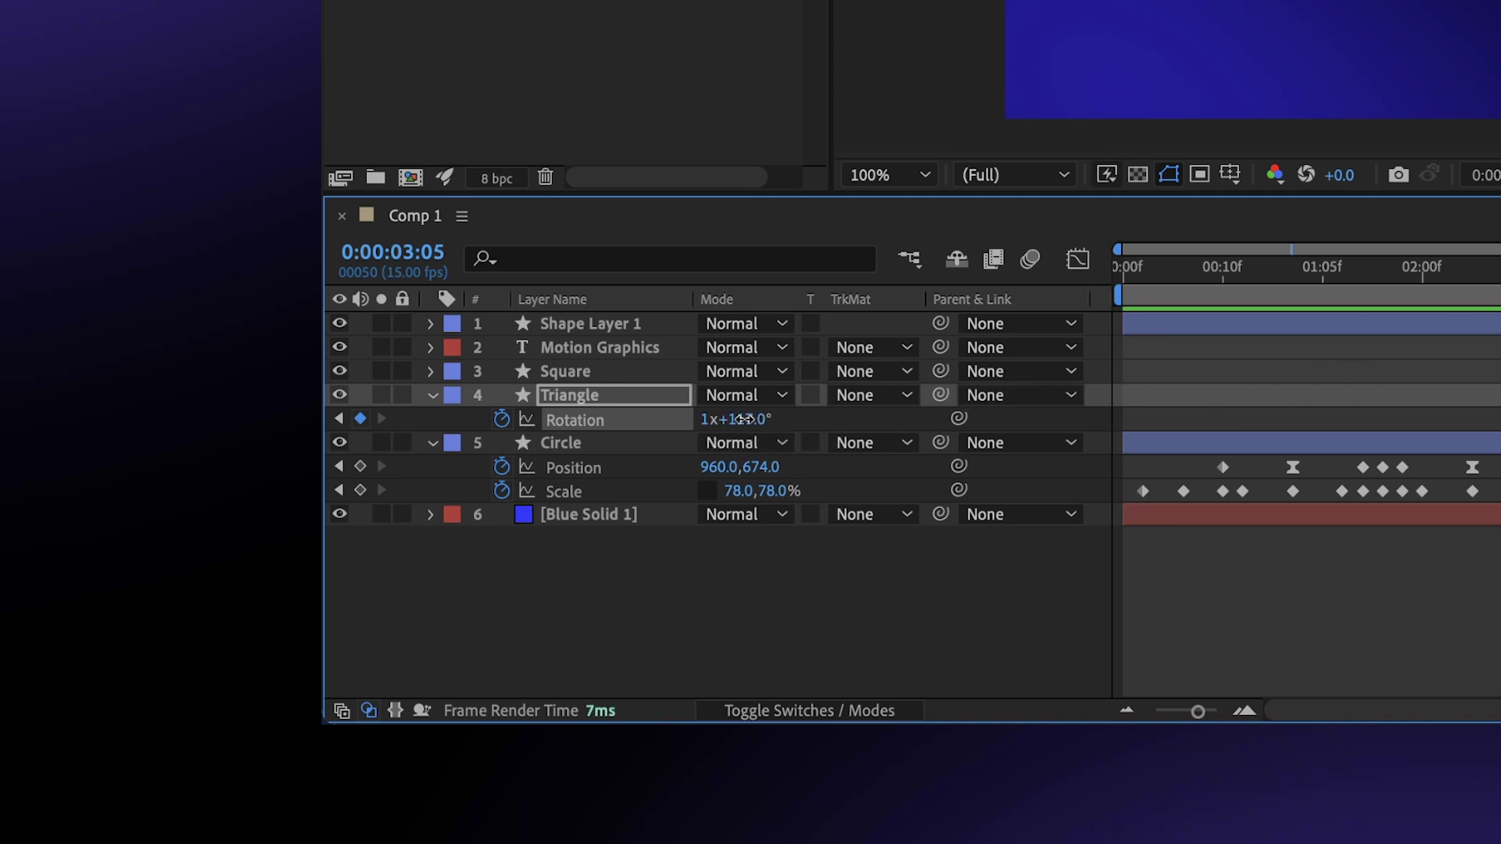
{"action": "left_click_drag", "start_coordinate": [743, 419], "coordinate": [706, 443]}
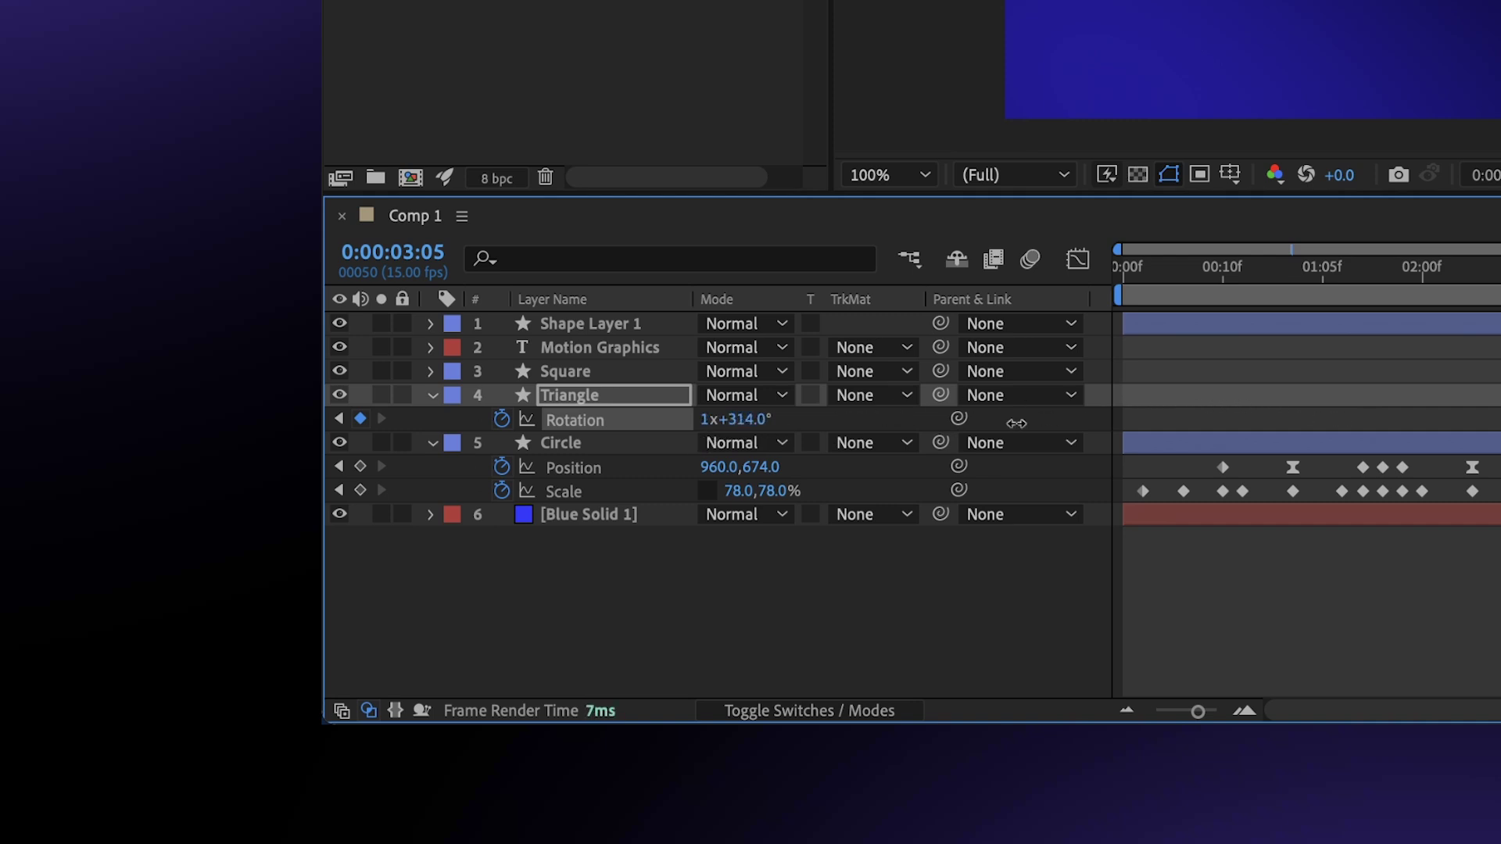
{"action": "left_click", "coordinate": [743, 420]}
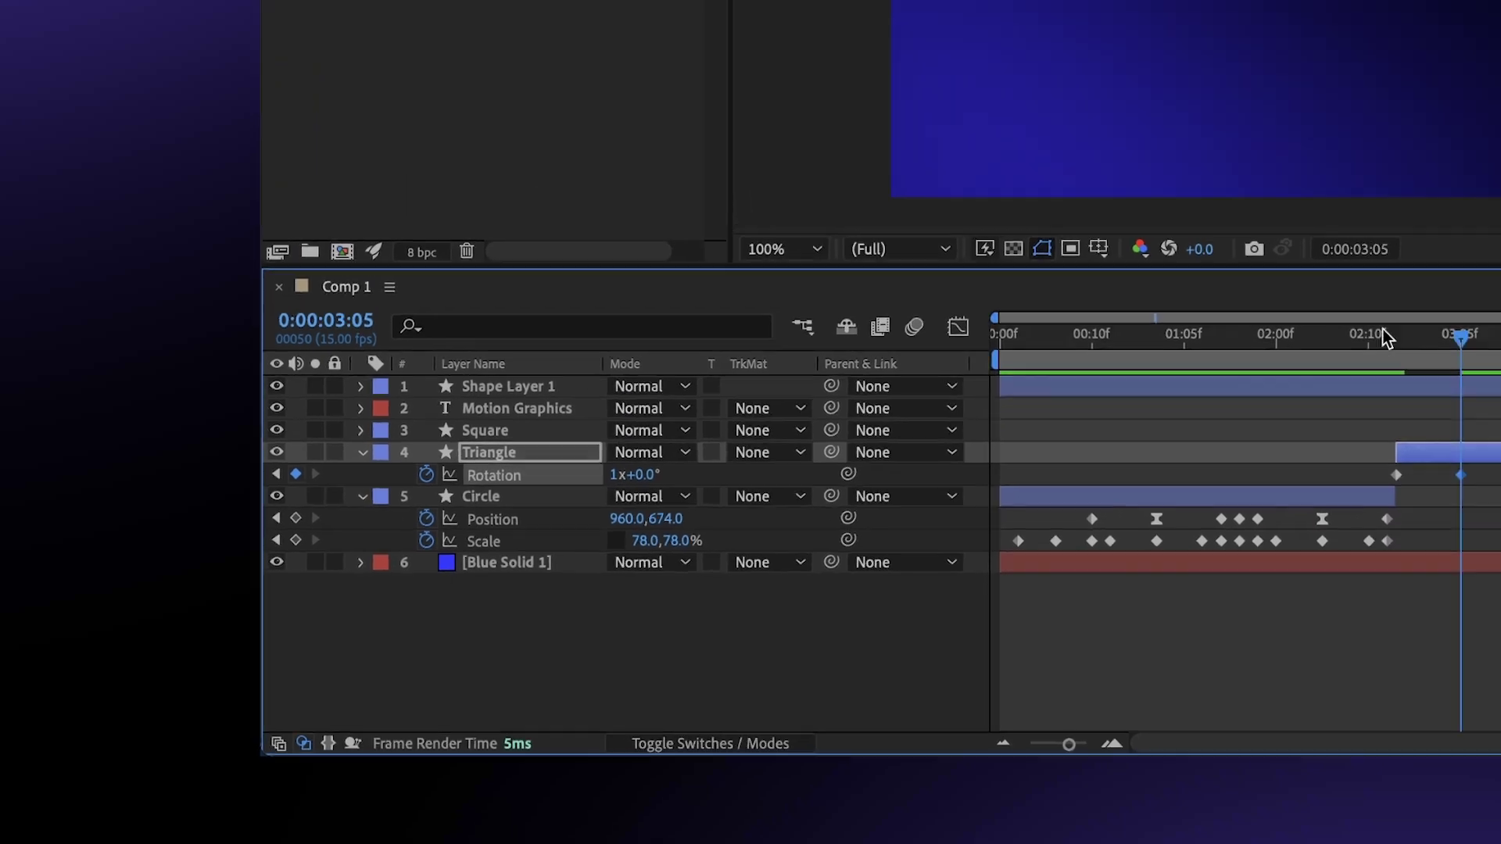
{"action": "left_click", "coordinate": [1381, 336]}
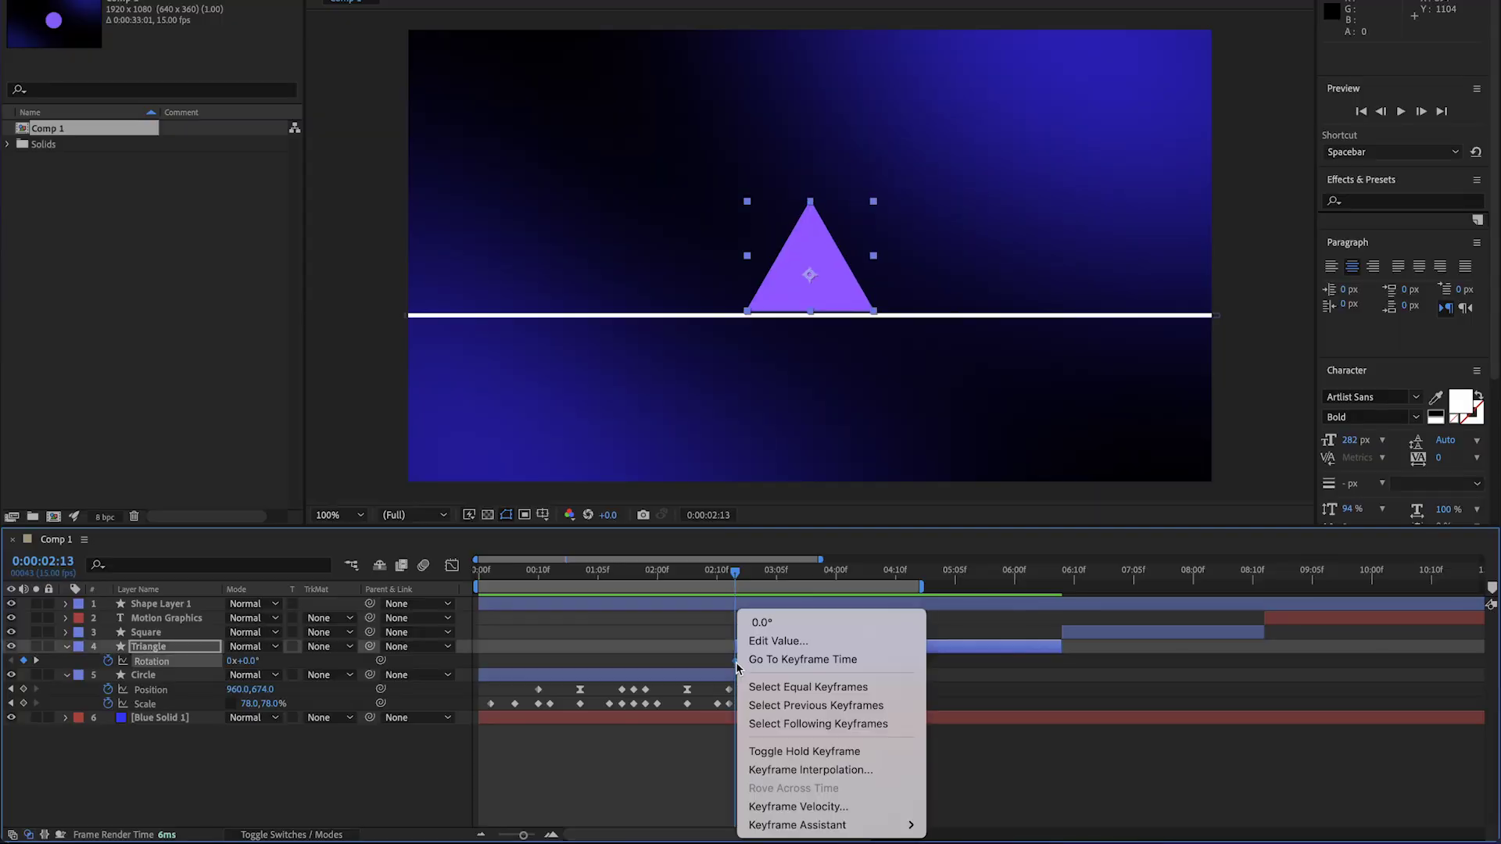
- Apply Easy Ease Out to the first Rotation keyframe and Easy Ease In to the second
{"action": "mouse_move", "coordinate": [828, 825]}
{"action": "left_click", "coordinate": [995, 752]}
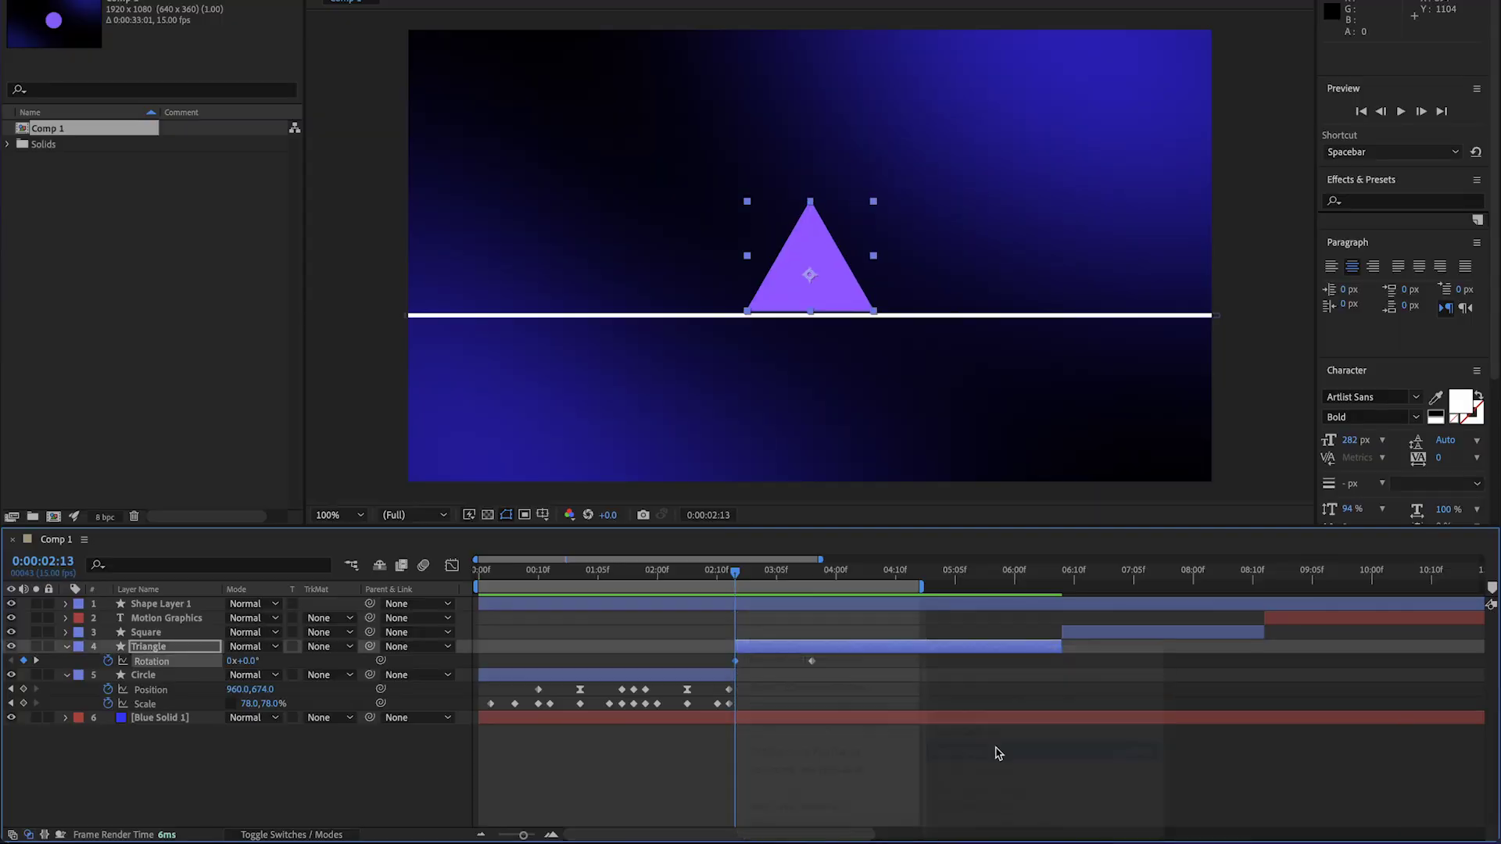
{"action": "right_click", "coordinate": [811, 661]}
{"action": "mouse_move", "coordinate": [917, 825]}
{"action": "left_click", "coordinate": [1047, 733]}
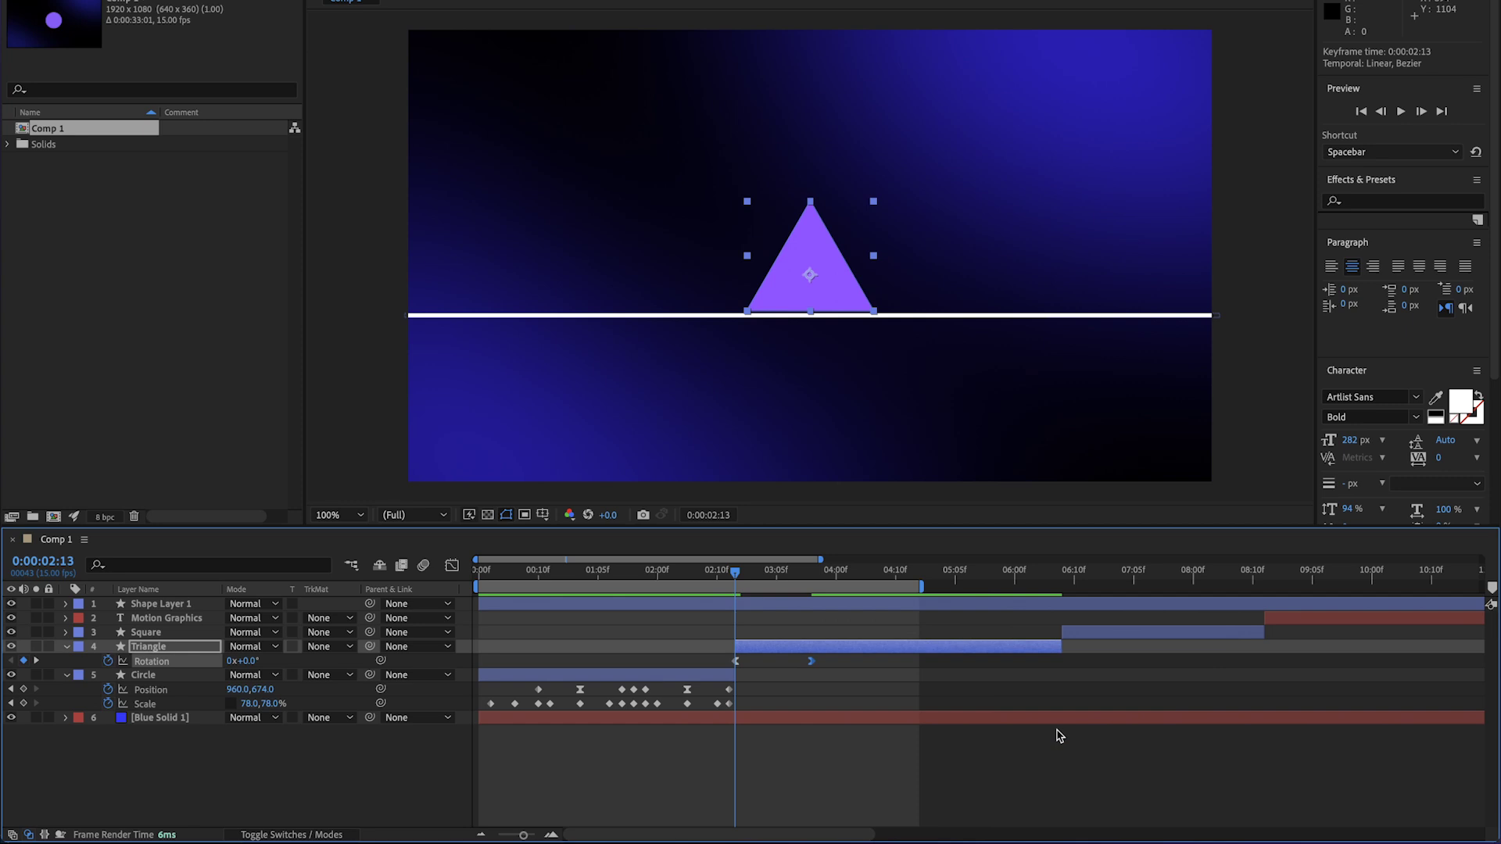
- Lengthen the first Rotation keyframe's easing influence on the speed curve
{"action": "left_click", "coordinate": [451, 566]}
{"action": "scroll", "coordinate": [752, 611], "scroll_direction": "up", "scroll_amount": 4}
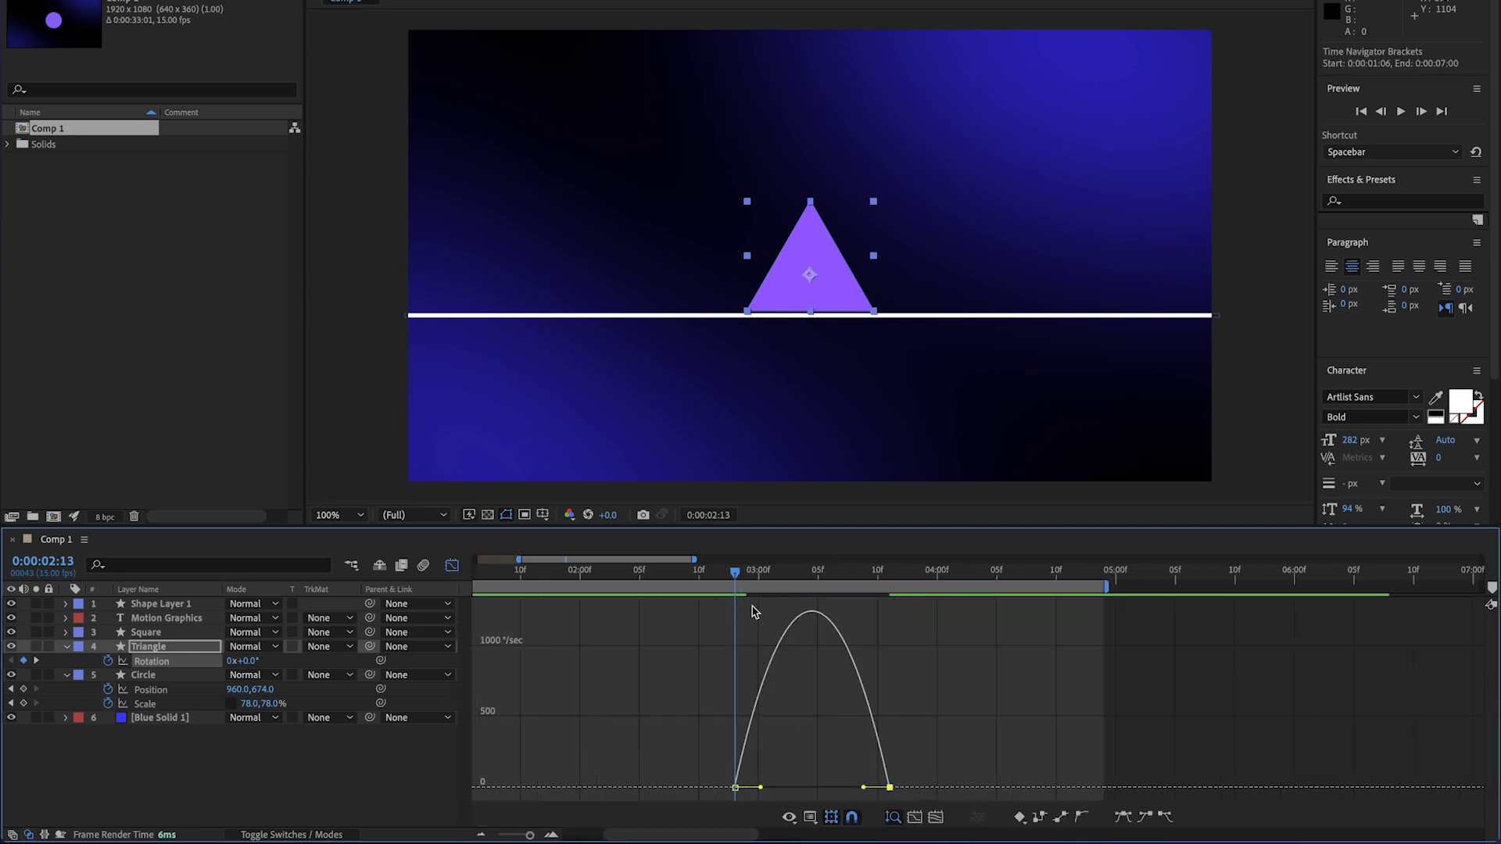
{"action": "left_click_drag", "start_coordinate": [784, 787], "coordinate": [843, 795]}
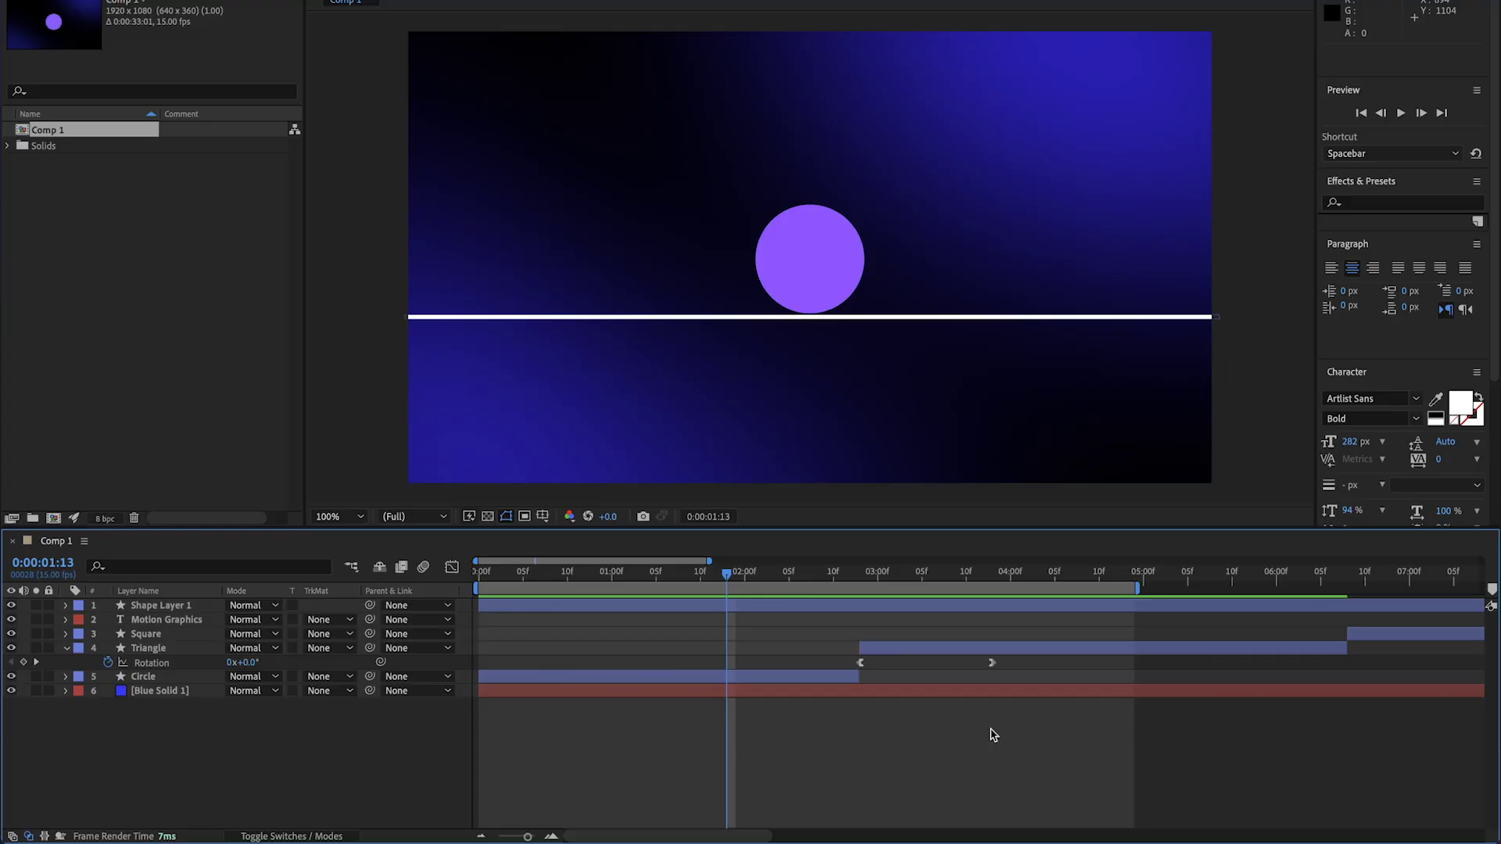
- Copy the Circle's last three Position keyframes and paste them onto the Triangle layer
{"action": "left_click", "coordinate": [823, 677]}
{"action": "key", "text": "u"}
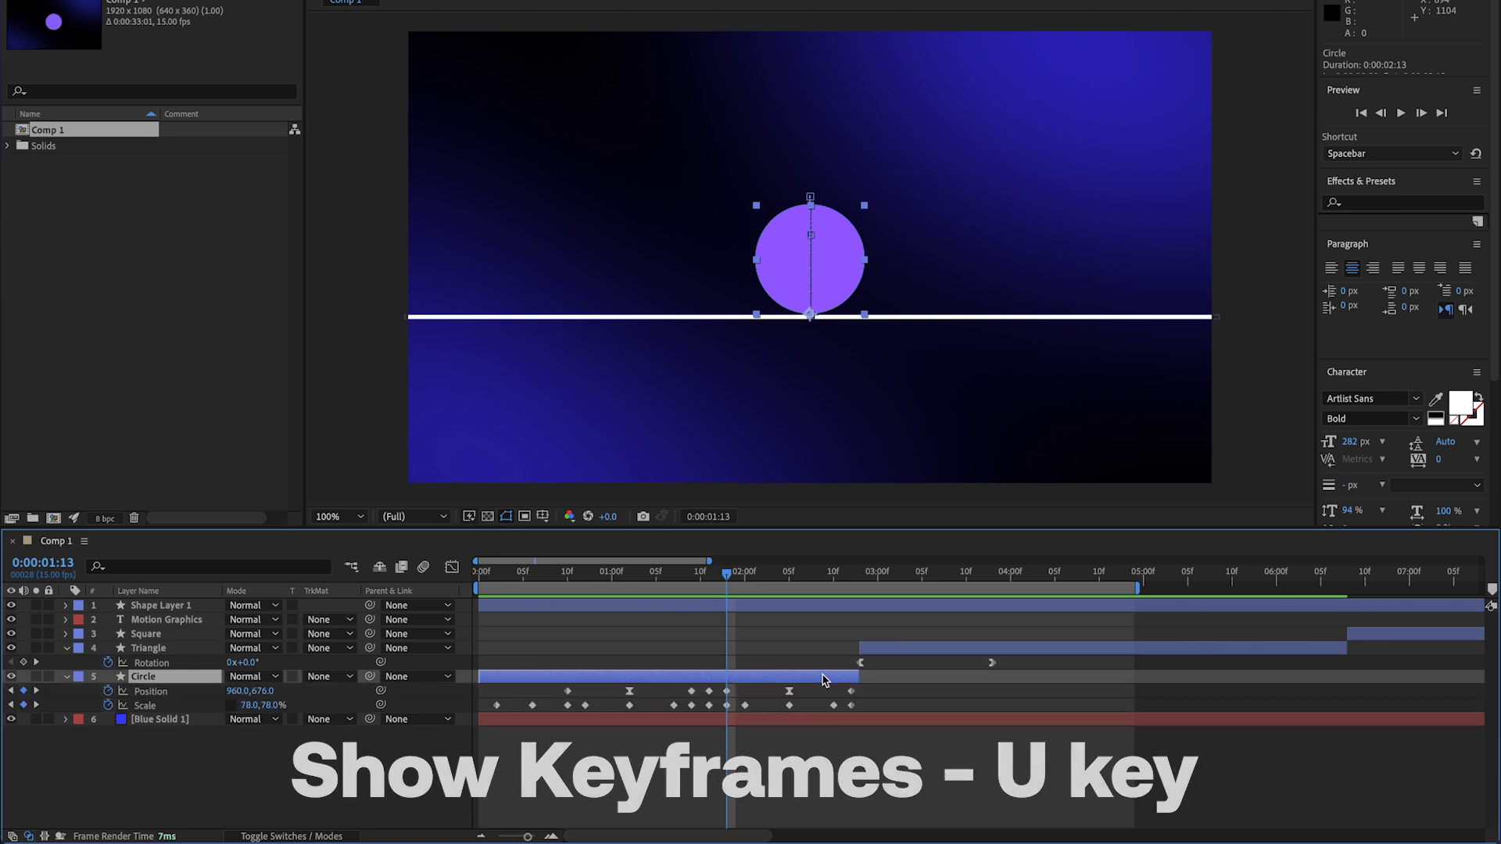
{"action": "left_click", "coordinate": [873, 693]}
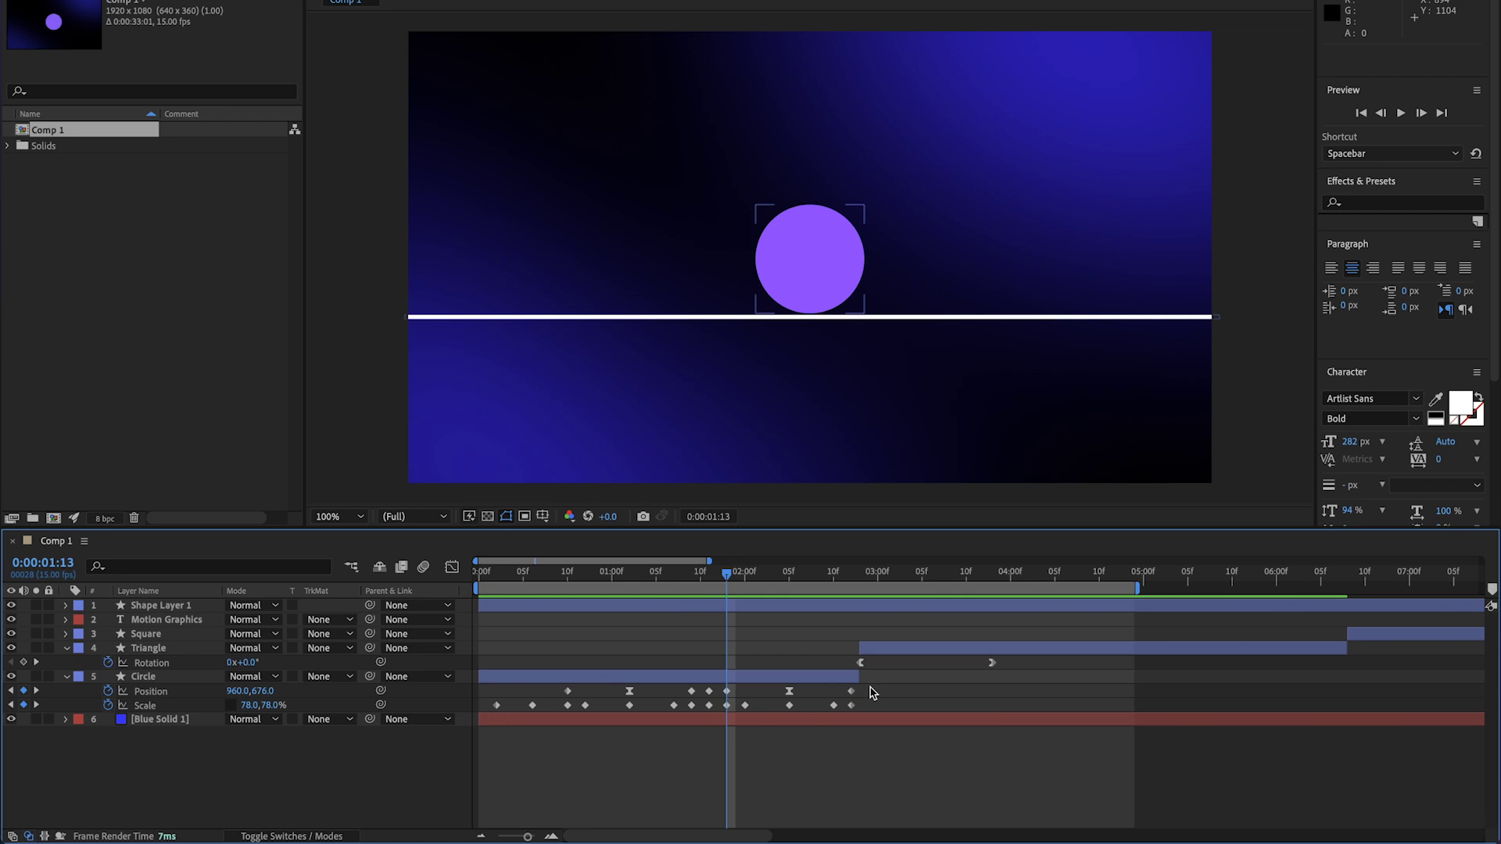
{"action": "left_click_drag", "start_coordinate": [873, 692], "coordinate": [724, 698]}
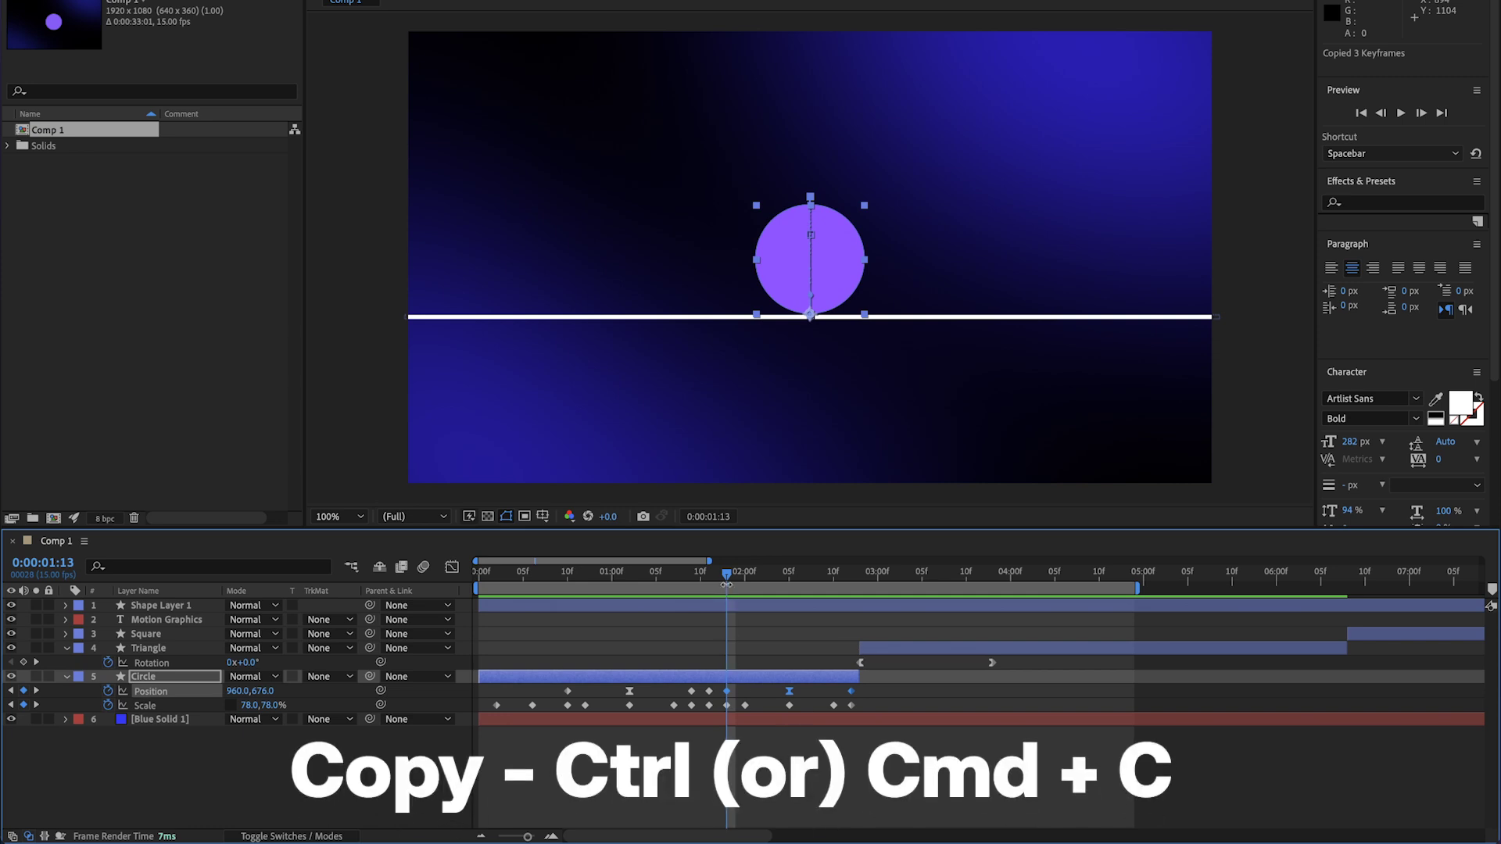
{"action": "left_click", "coordinate": [872, 650]}
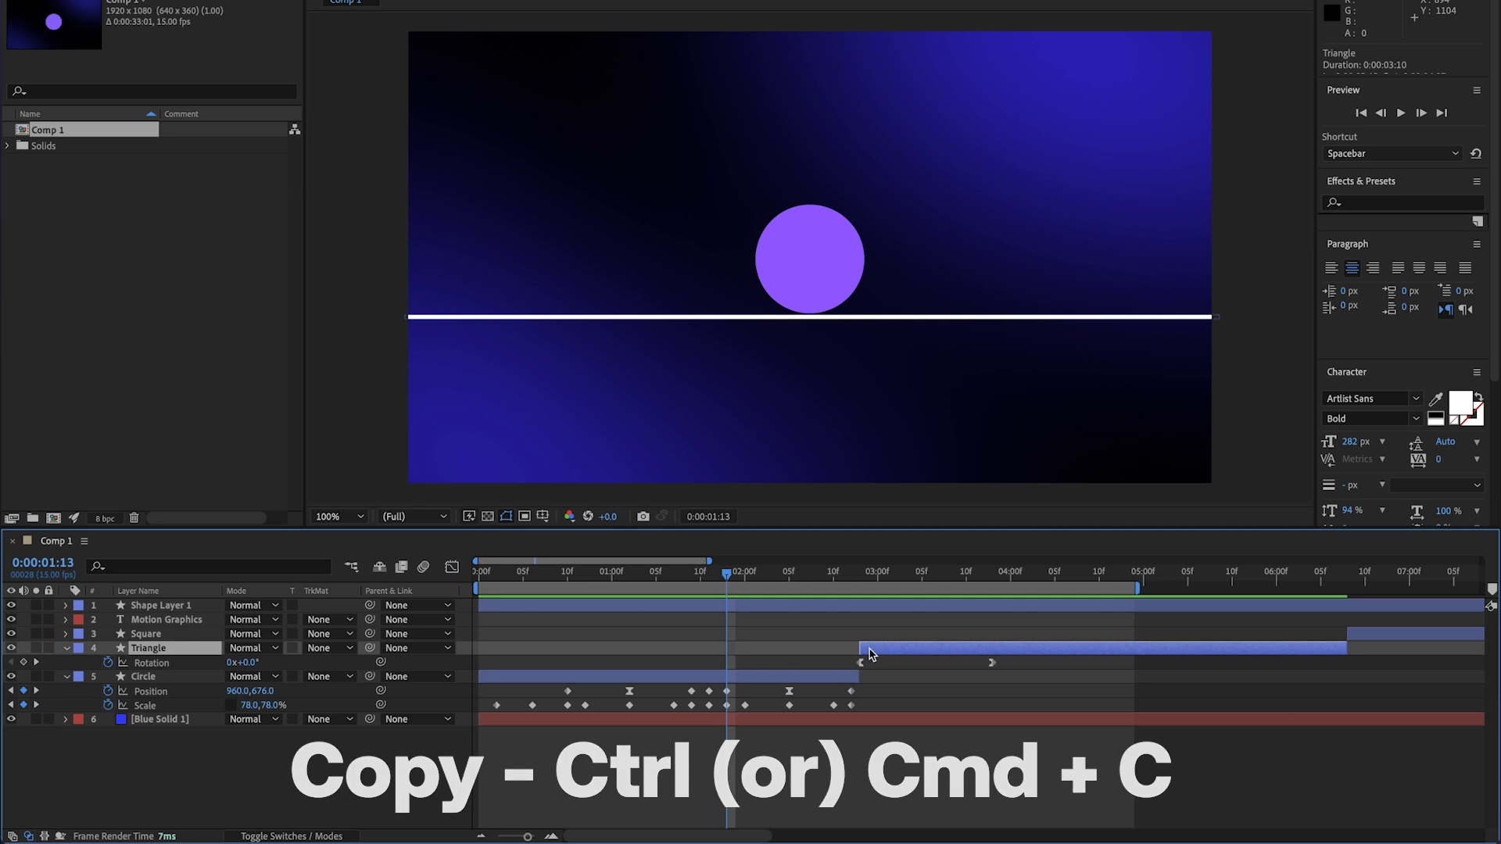
{"action": "key", "text": "ctrl+v"}
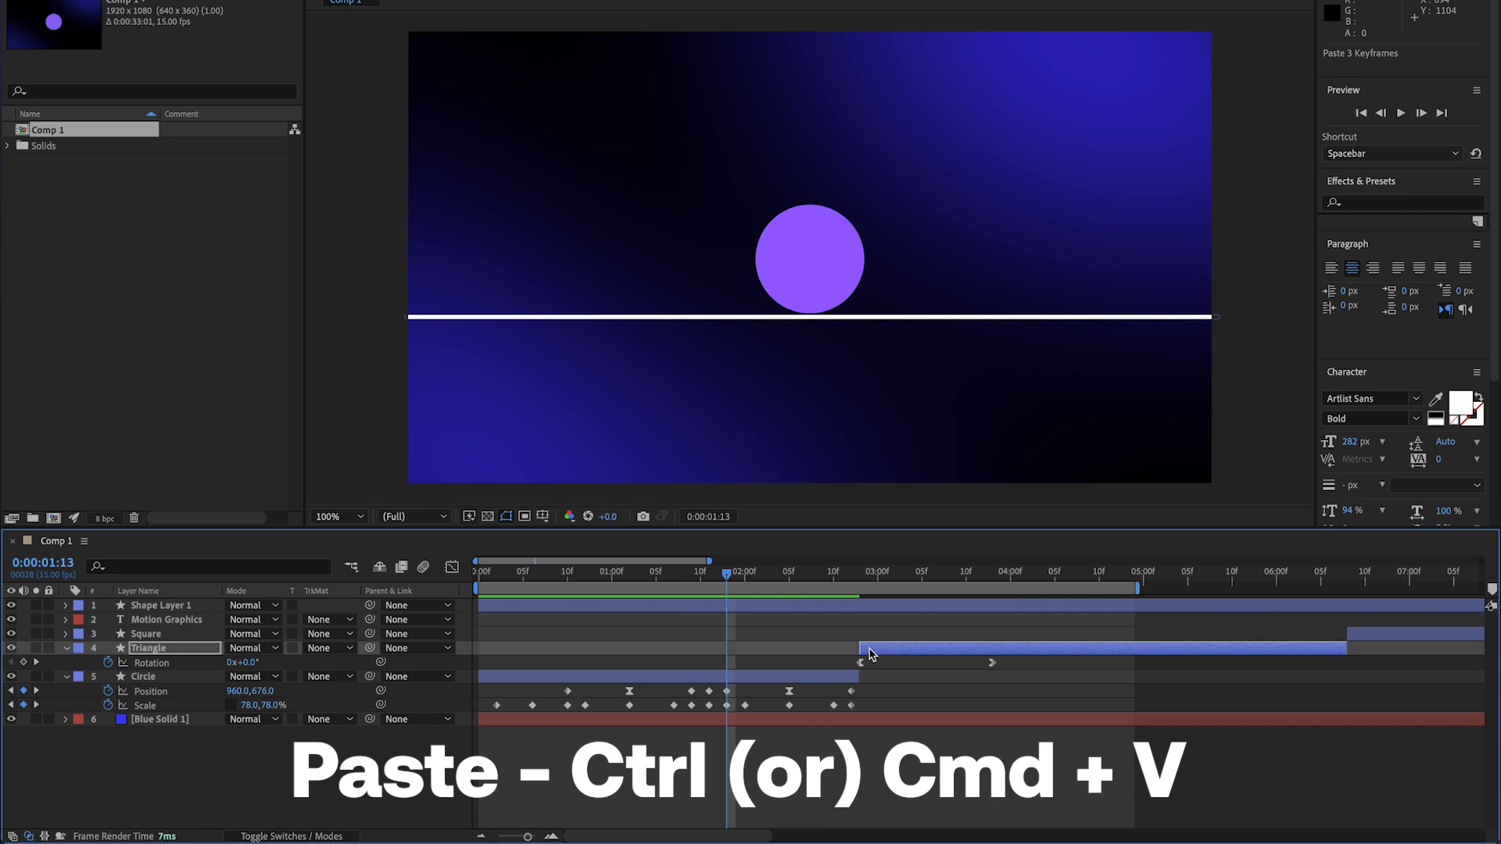
- Move the Triangle layer's start to 0:00:01:13 and scrub through its bounce
{"action": "key", "text": "u"}
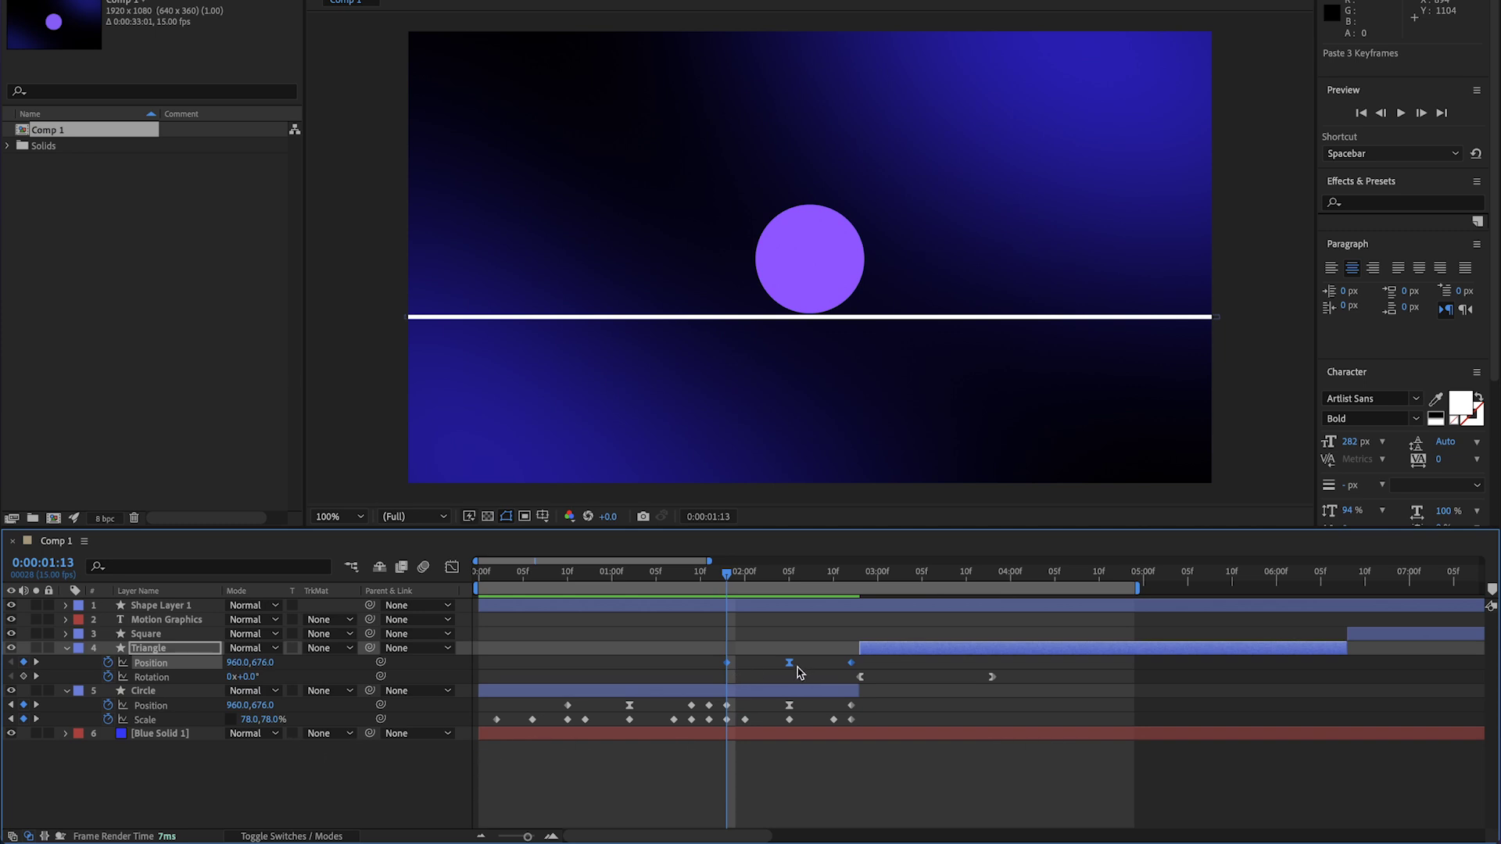
{"action": "left_click", "coordinate": [856, 649]}
{"action": "left_click_drag", "start_coordinate": [834, 648], "coordinate": [728, 651]}
{"action": "left_click_drag", "start_coordinate": [727, 576], "coordinate": [851, 578]}
- Easy Ease the Triangle's pasted Position keyframes and stretch their influence handles
{"action": "right_click", "coordinate": [851, 662]}
{"action": "mouse_move", "coordinate": [625, 635]}
{"action": "left_click", "coordinate": [888, 459]}
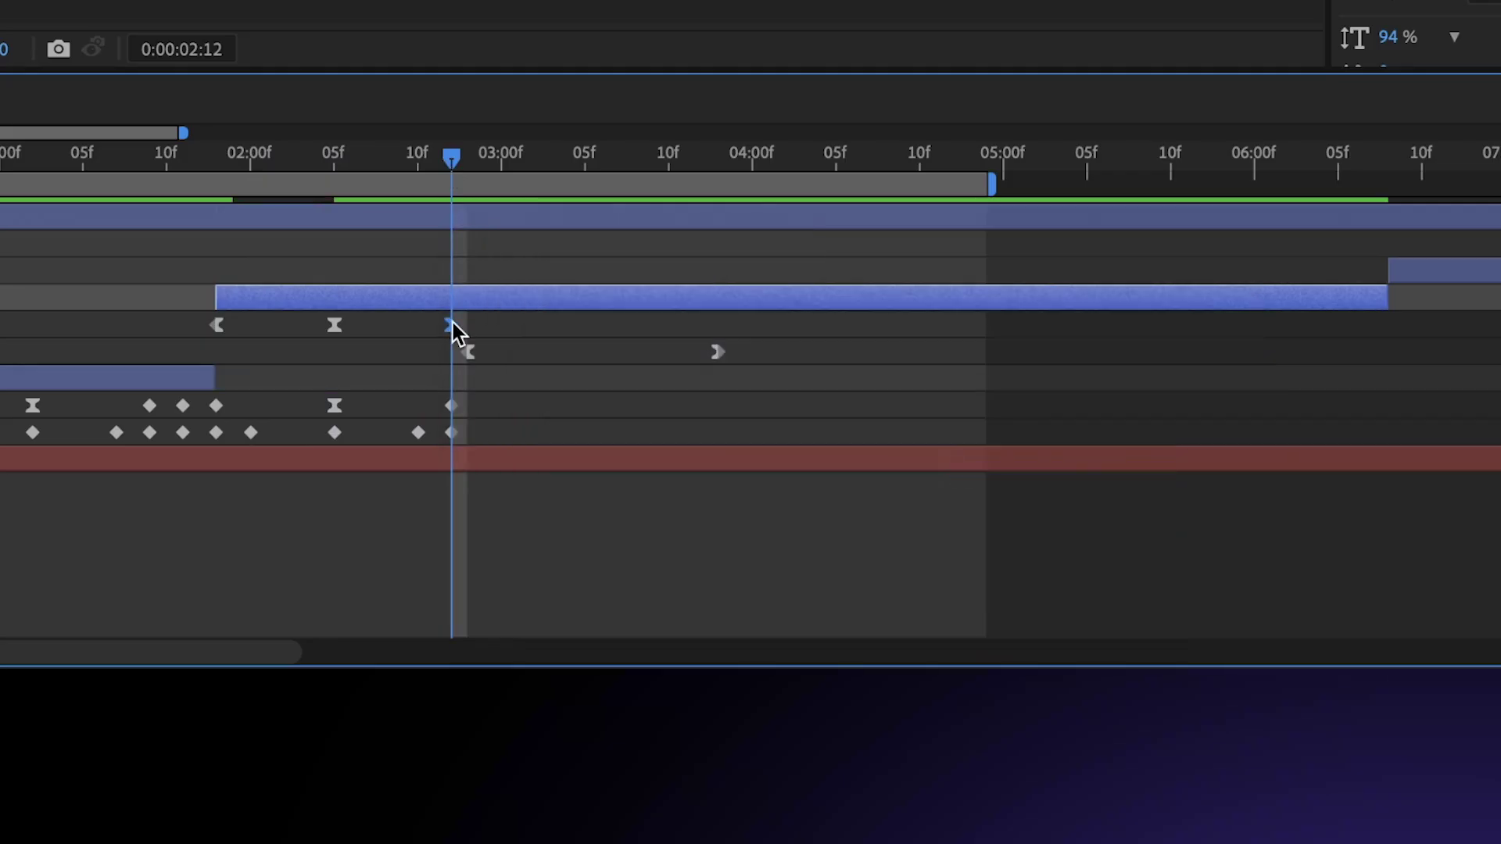
{"action": "key", "text": "shift+F3"}
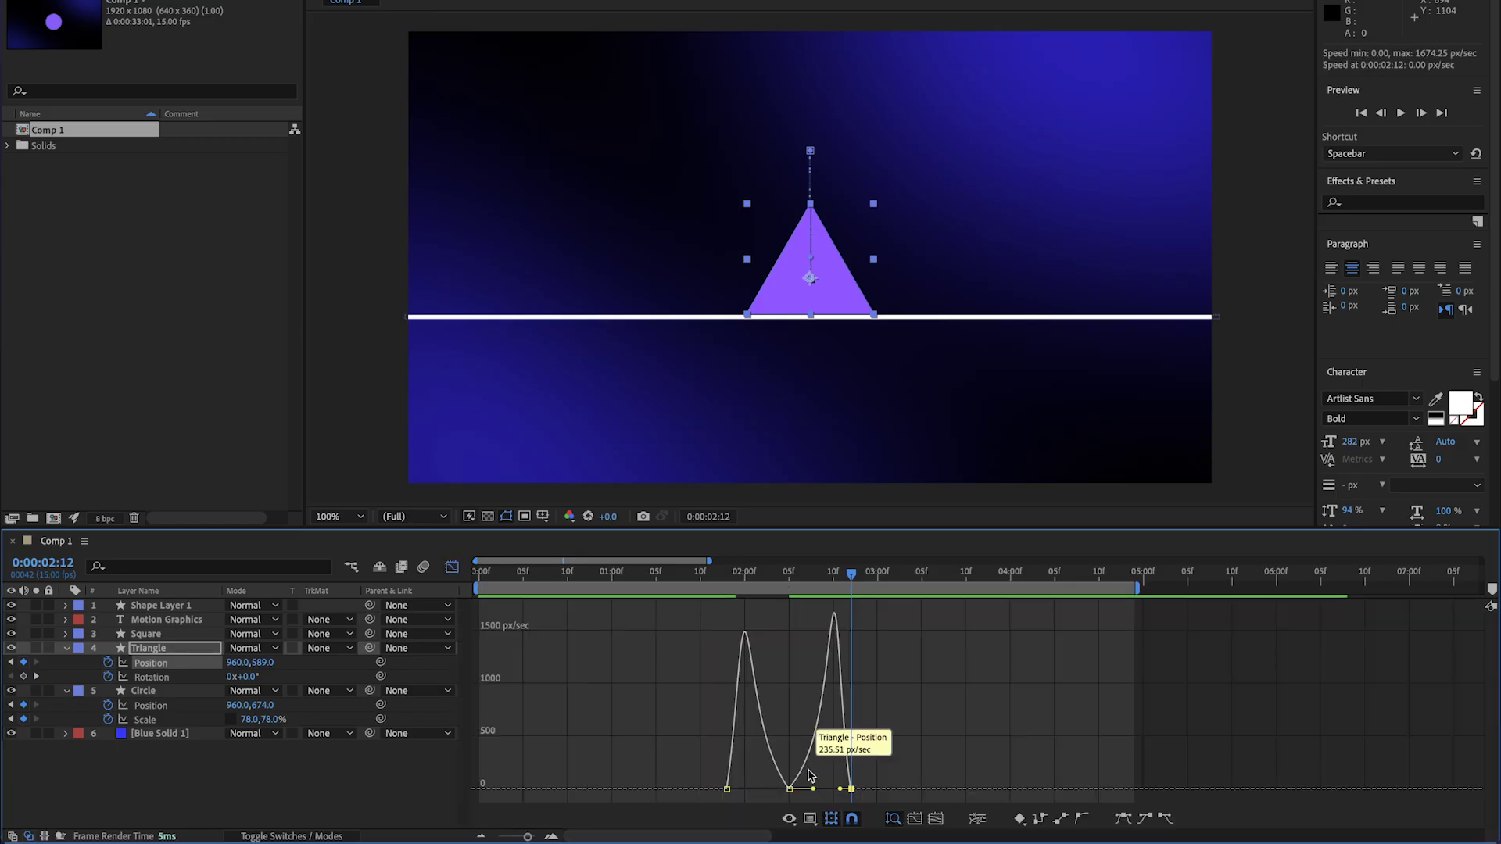
{"action": "left_click", "coordinate": [789, 788]}
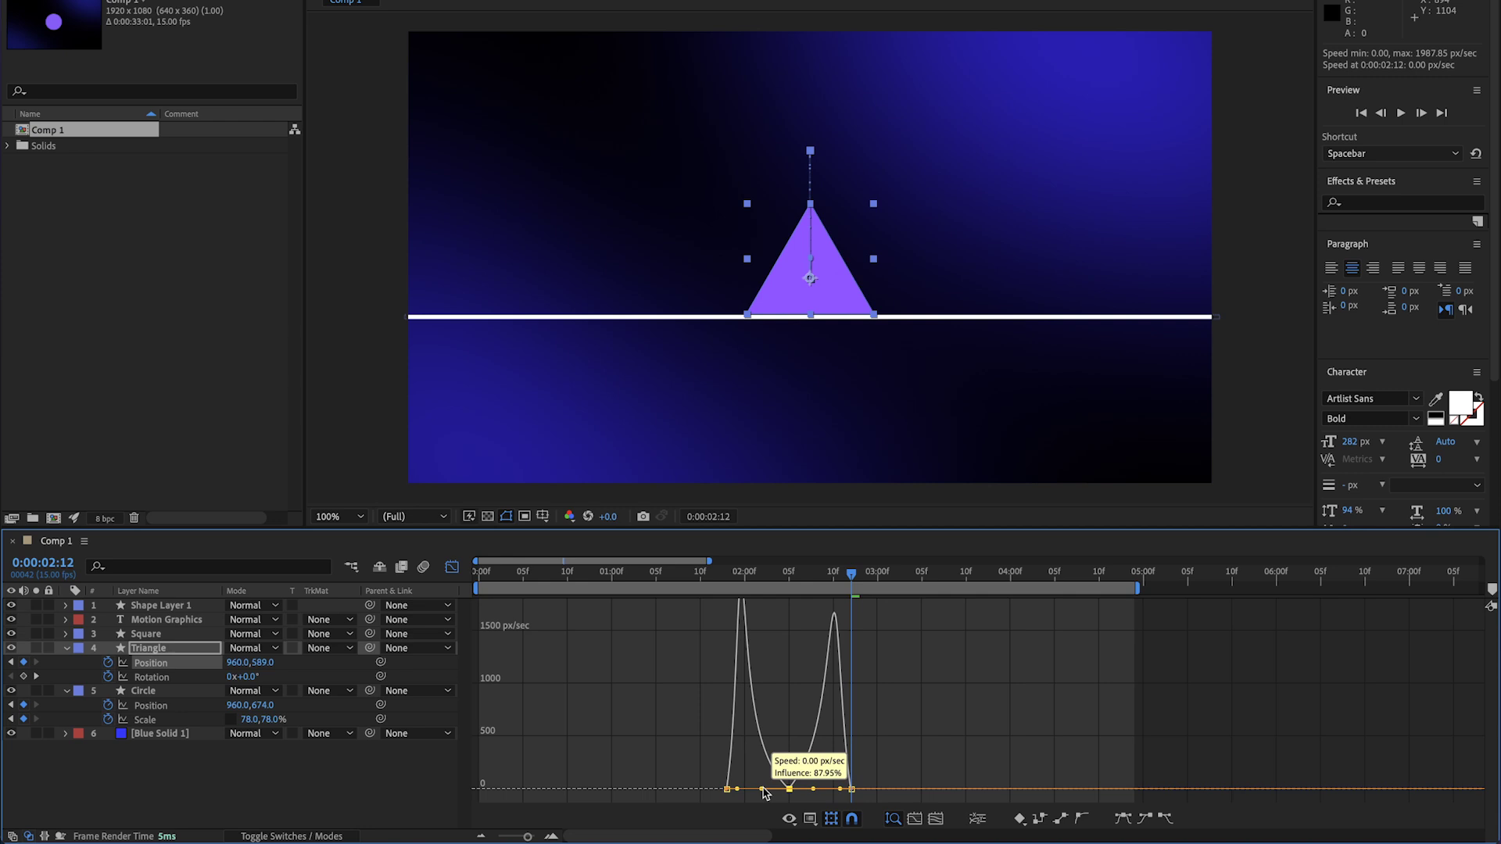
{"action": "left_click_drag", "start_coordinate": [765, 794], "coordinate": [819, 789]}
{"action": "left_click_drag", "start_coordinate": [852, 575], "coordinate": [870, 576]}
- Set the work area to 0:00:01:01–0:00:02:14 and preview the circle-to-triangle hand-off
{"action": "key", "text": "n"}
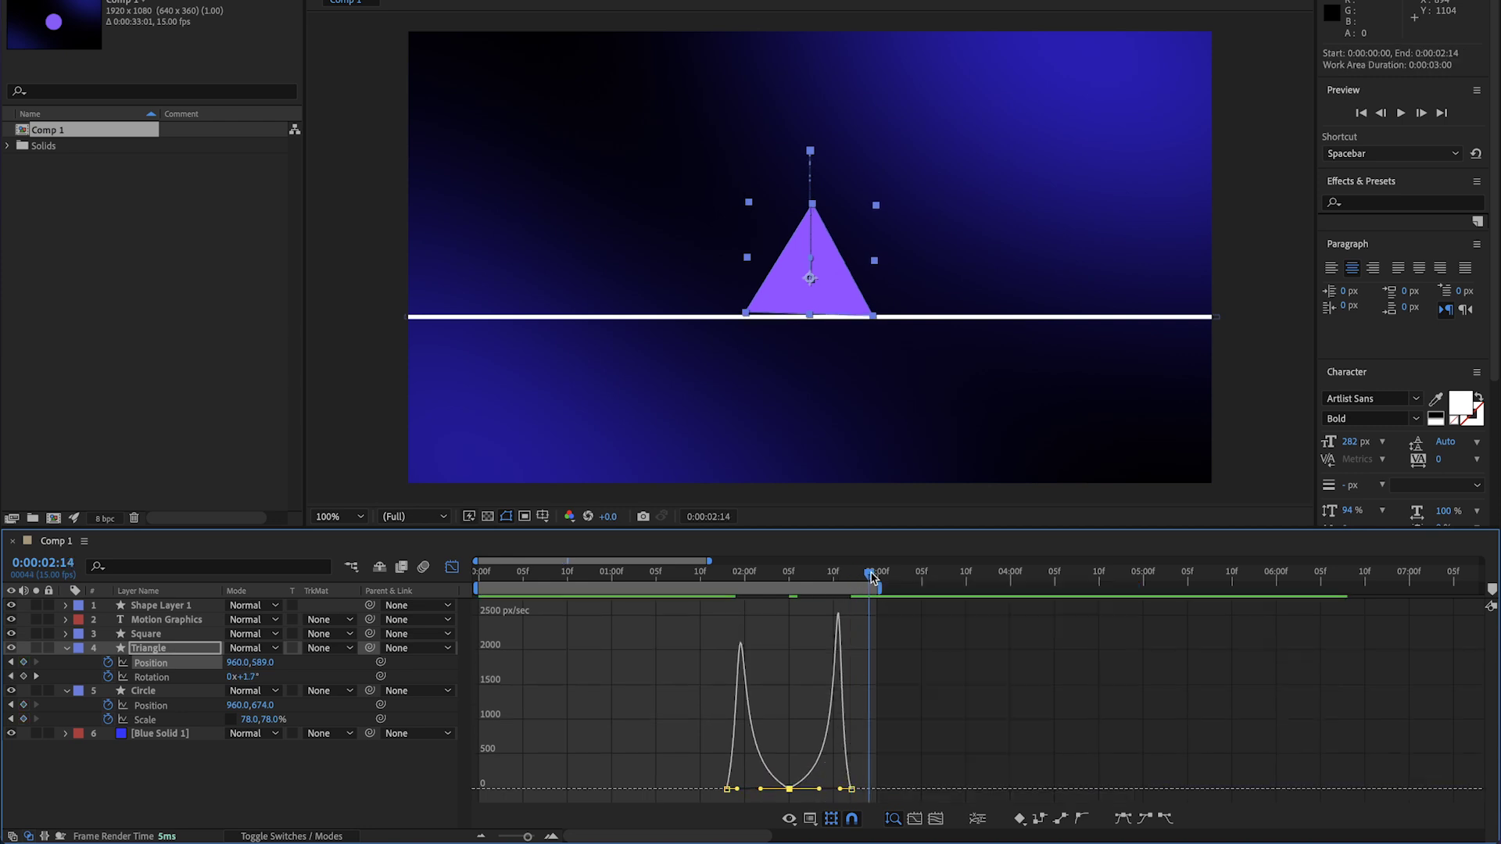
{"action": "left_click", "coordinate": [618, 576]}
{"action": "key", "text": "b"}
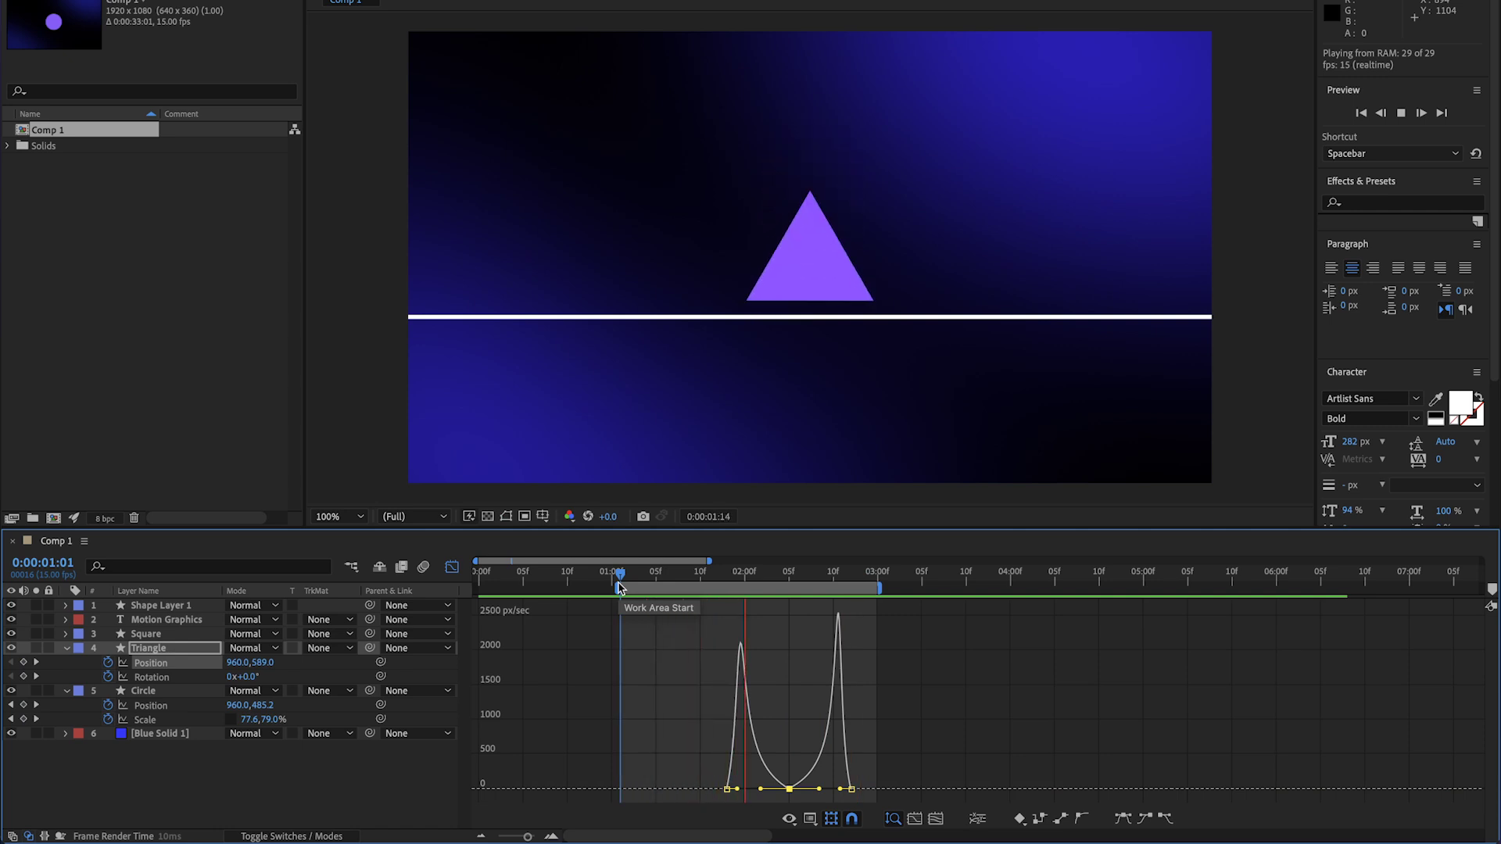
{"action": "key", "text": "space"}
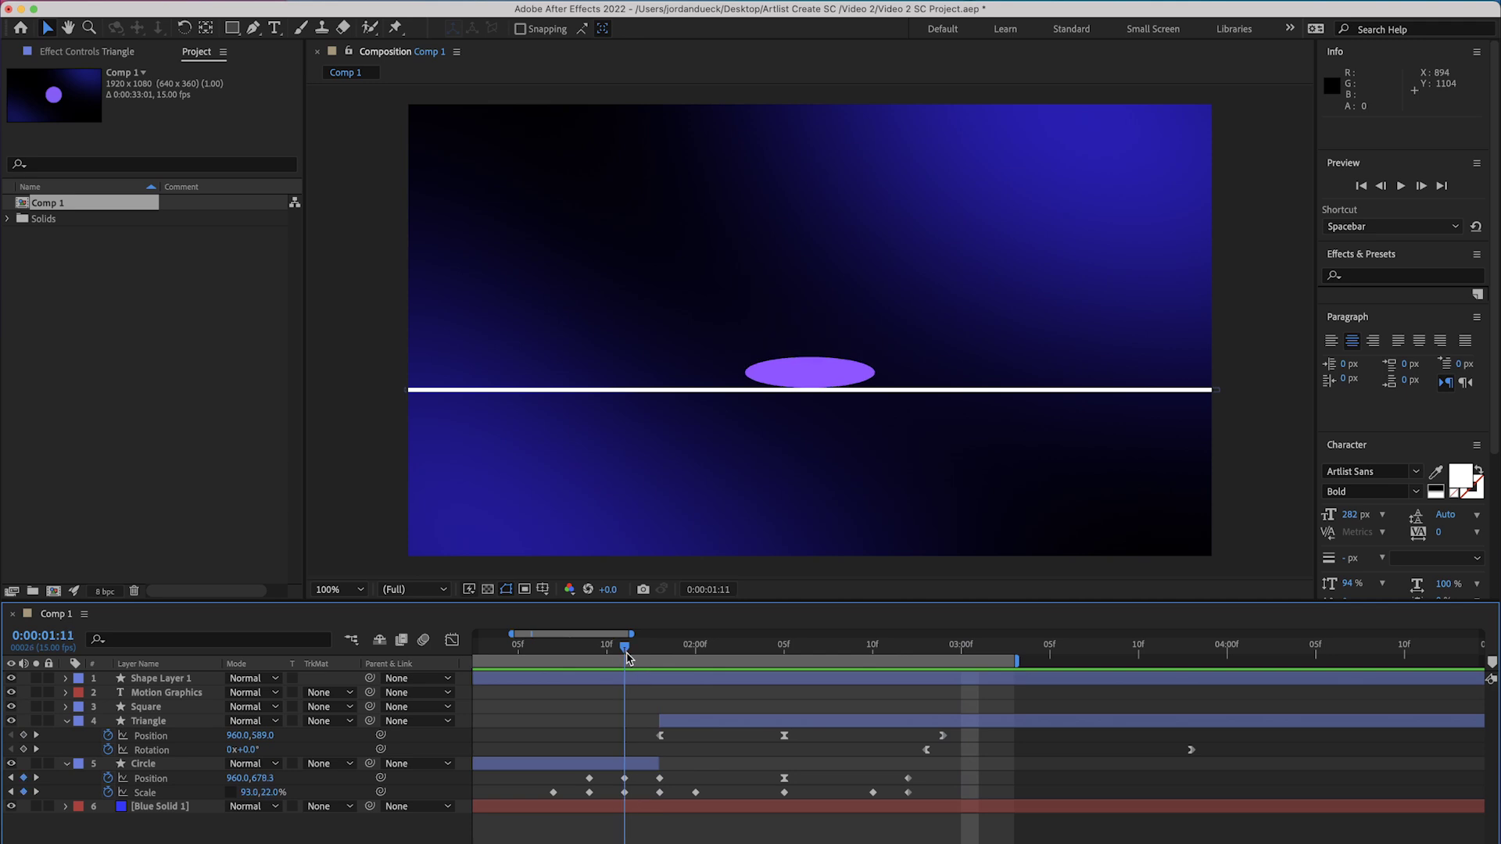
- Start Triangle at 0:00:02:01, extend Circle to meet it, and align Rotation keyframes with the bounce
{"action": "left_click_drag", "start_coordinate": [668, 658], "coordinate": [764, 661]}
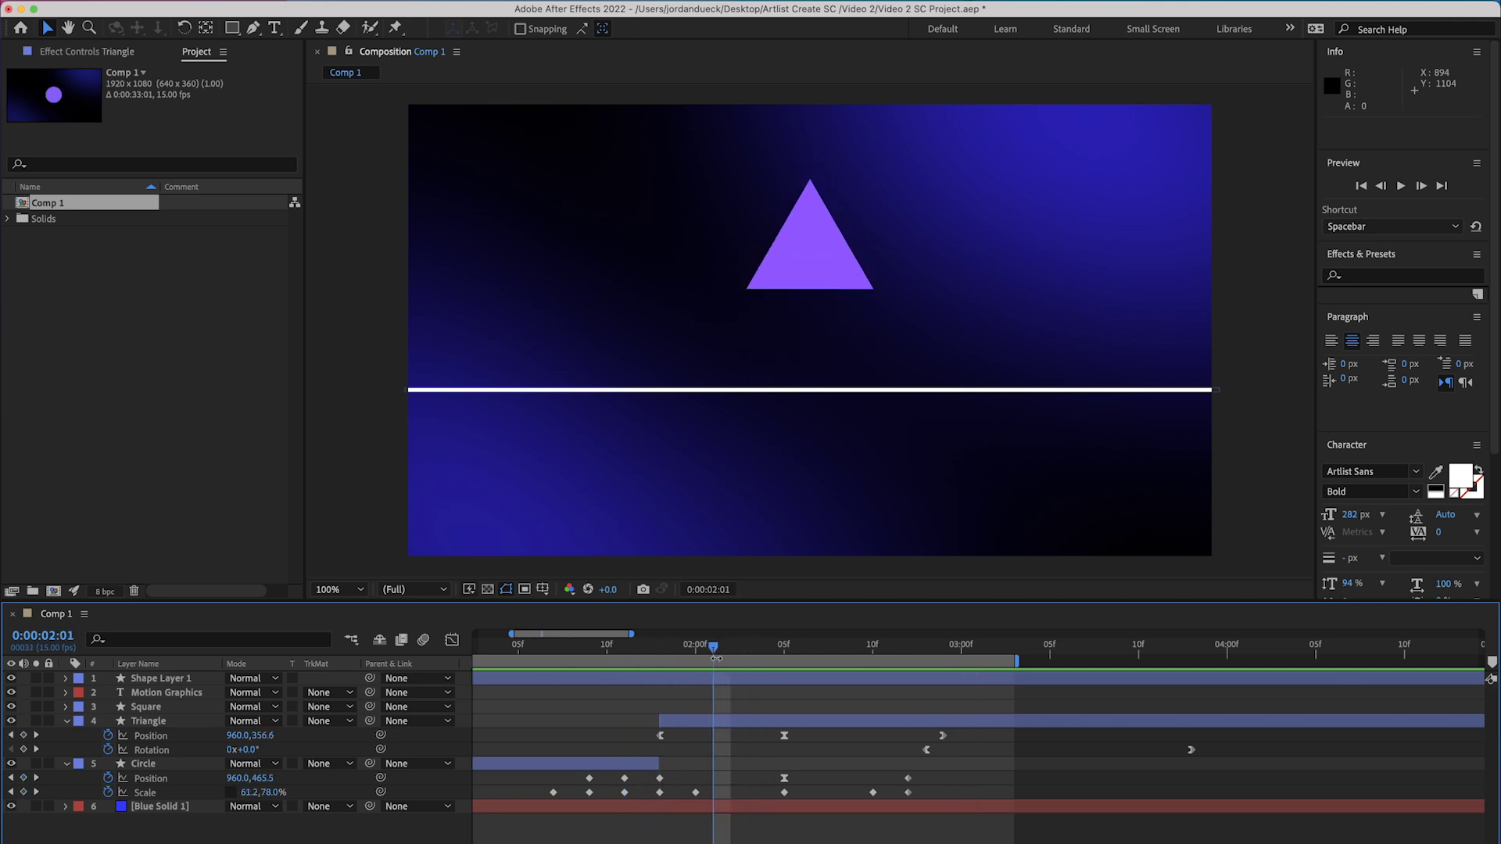
{"action": "left_click", "coordinate": [659, 721]}
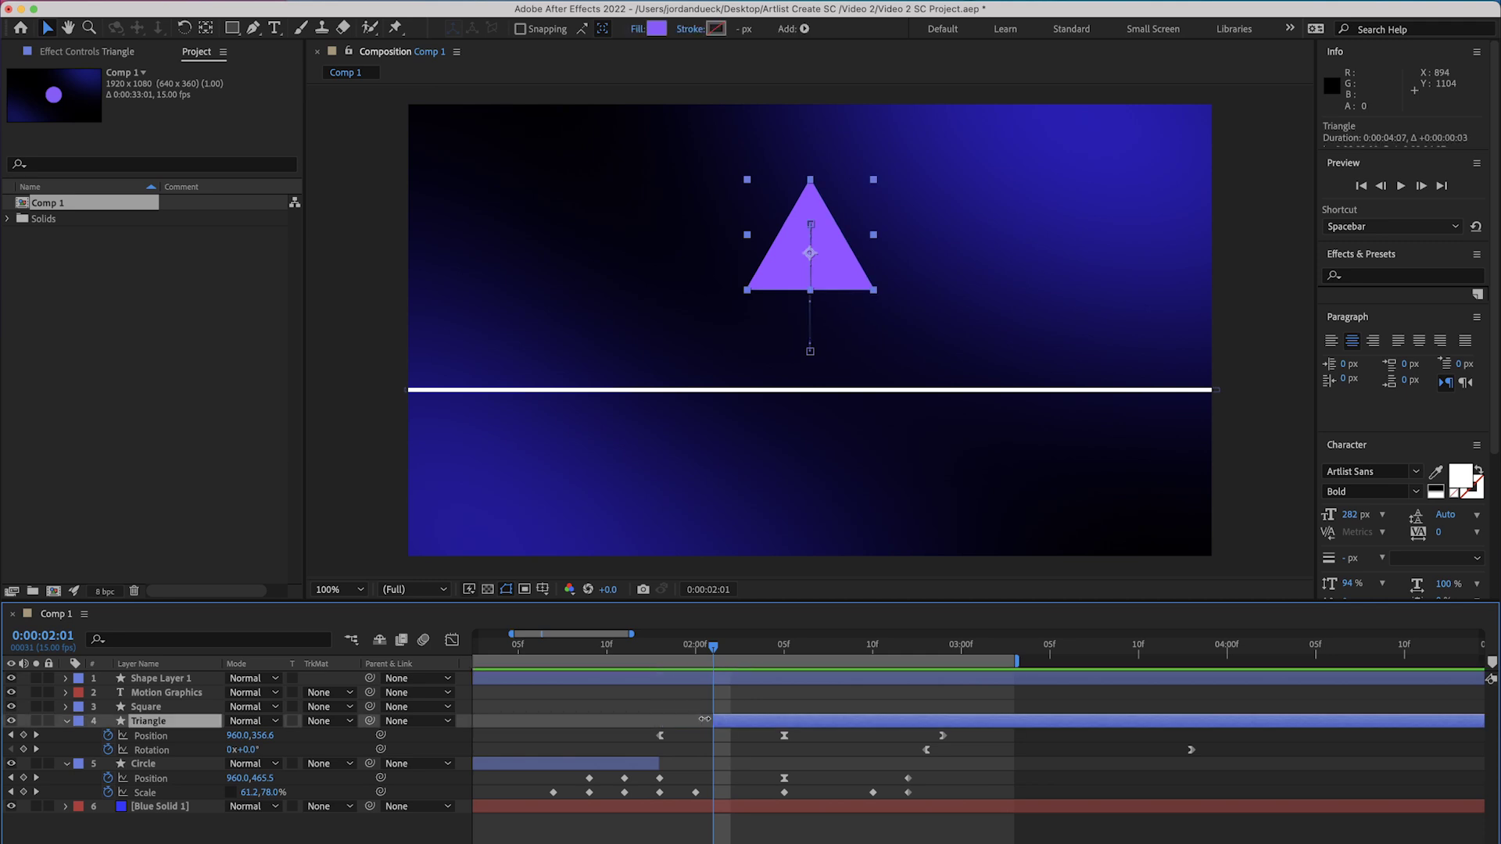
{"action": "left_click_drag", "start_coordinate": [659, 760], "coordinate": [680, 759]}
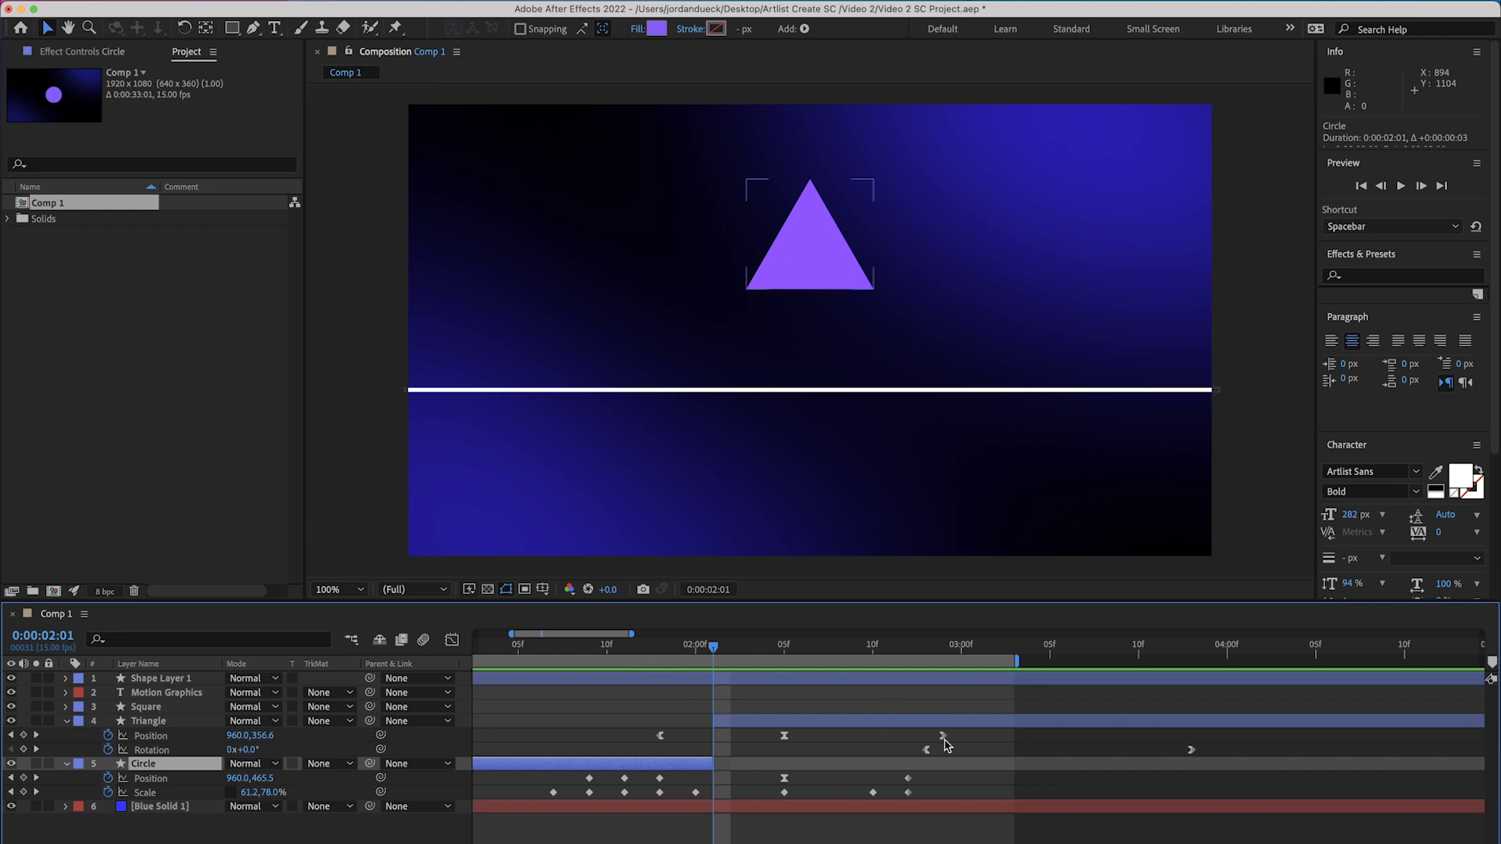
{"action": "left_click_drag", "start_coordinate": [925, 753], "coordinate": [851, 755]}
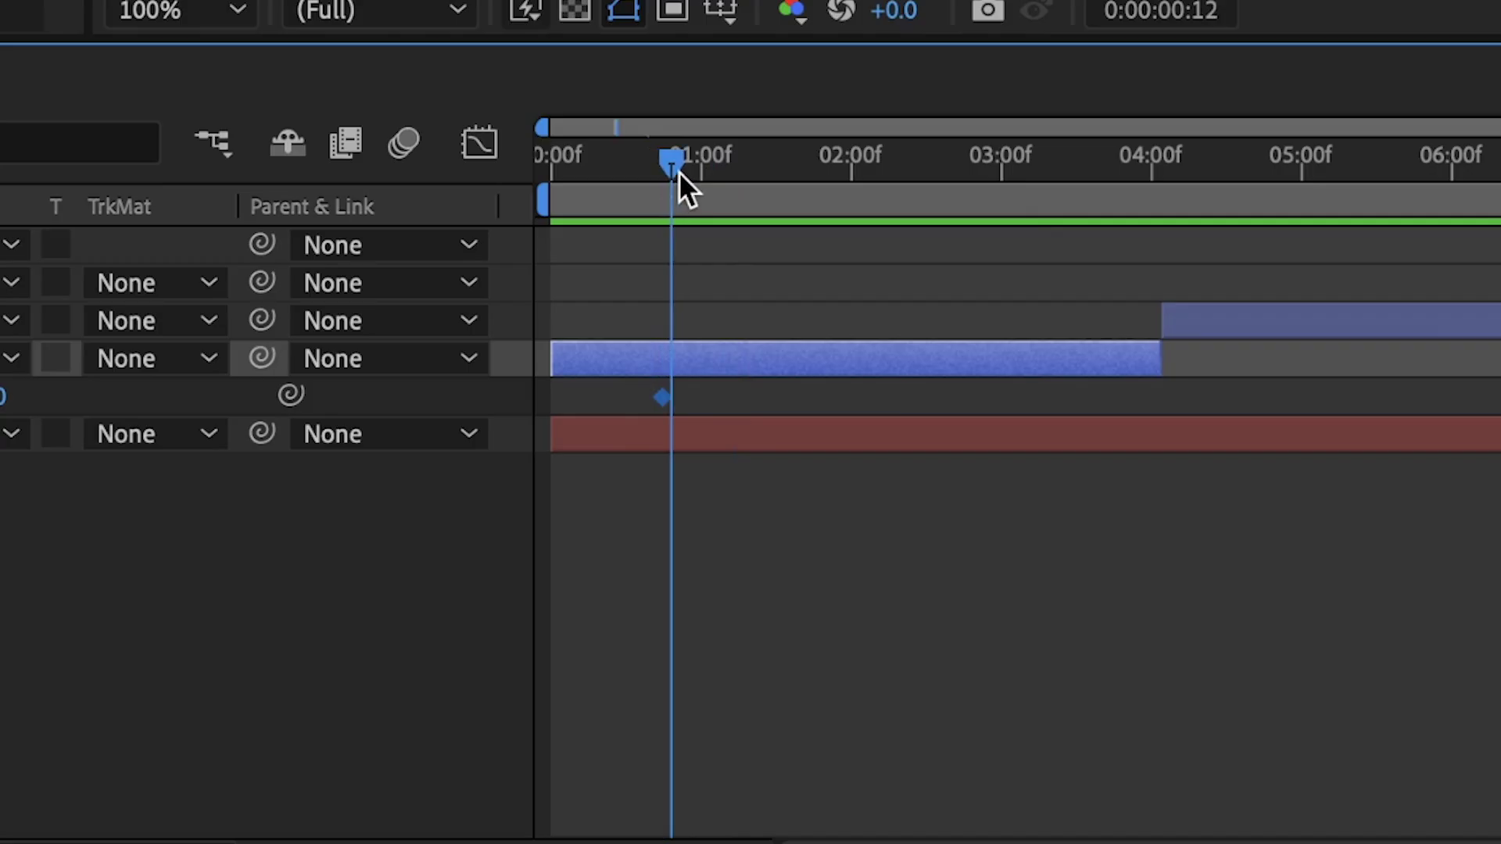
- Add a second keyframe at 0:00:01:03 on the Circle layer, after the one near 0:00:00:11
{"action": "left_click_drag", "start_coordinate": [729, 169], "coordinate": [737, 169]}
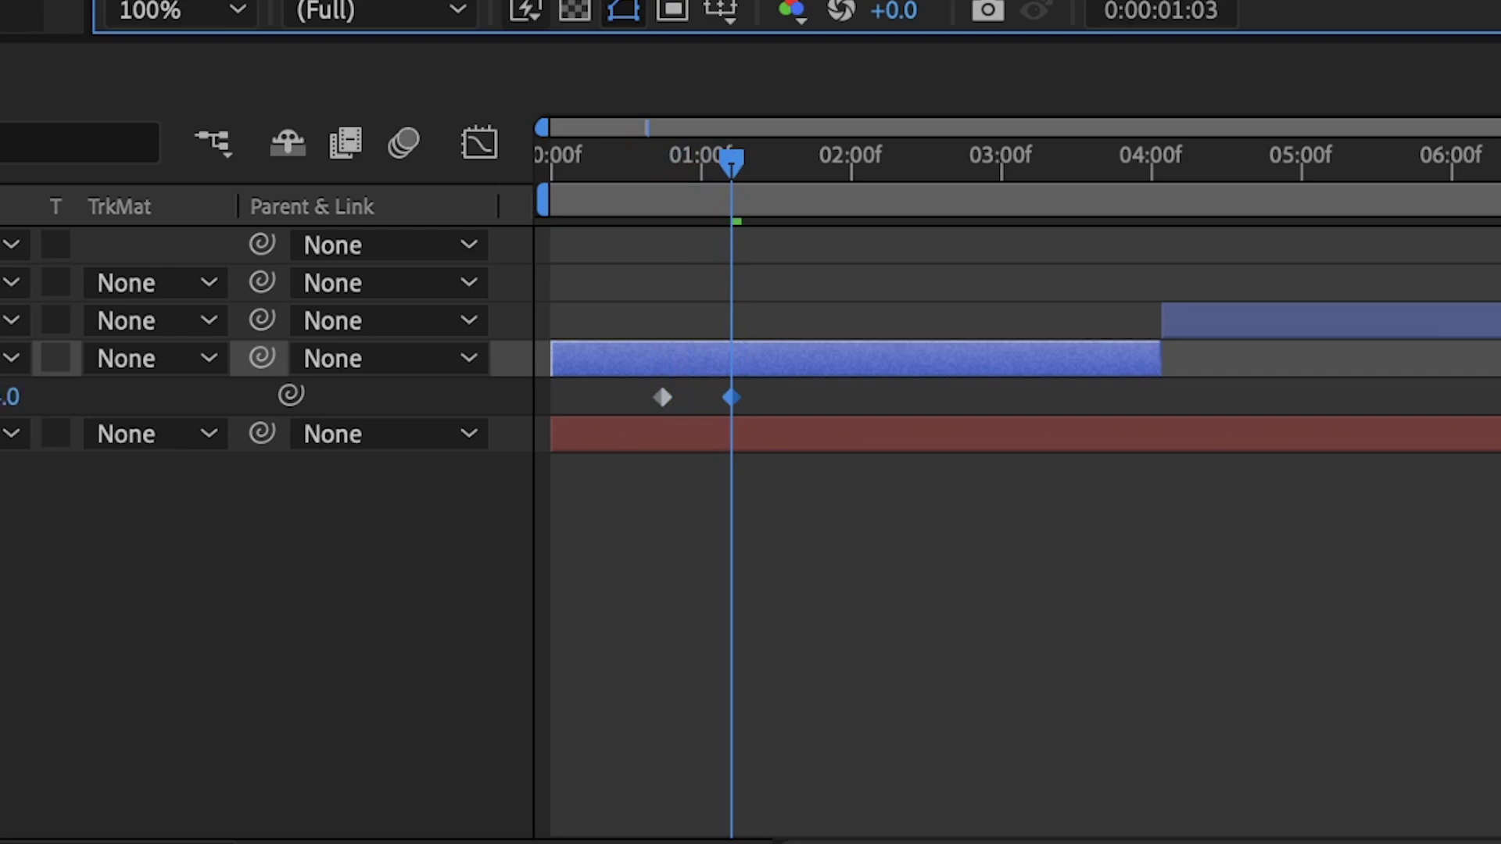